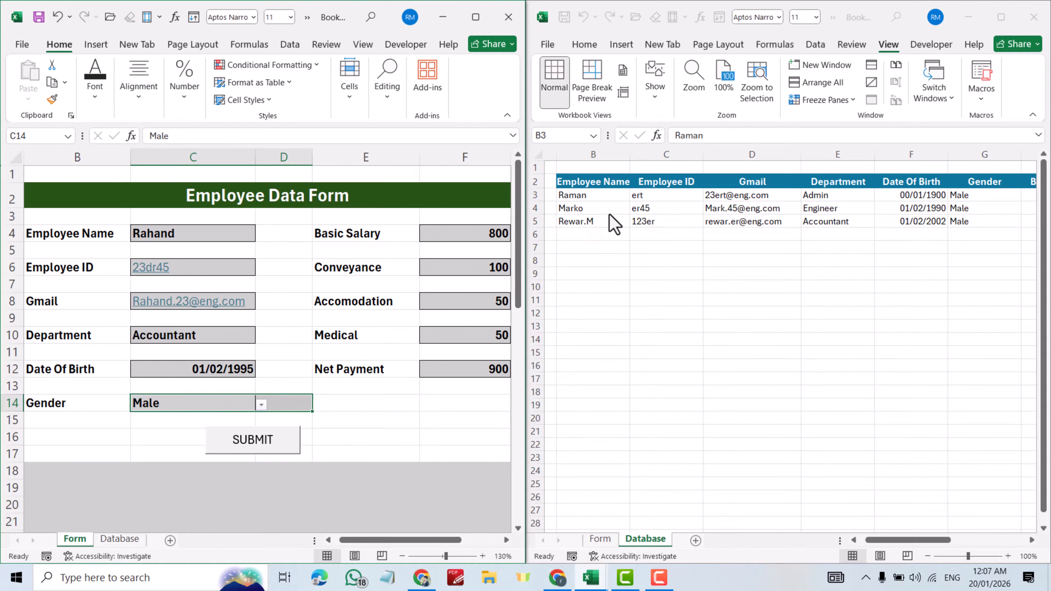
- Submit the filled employee form so its record is appended to the Database sheet
{"action": "left_click", "coordinate": [252, 447]}
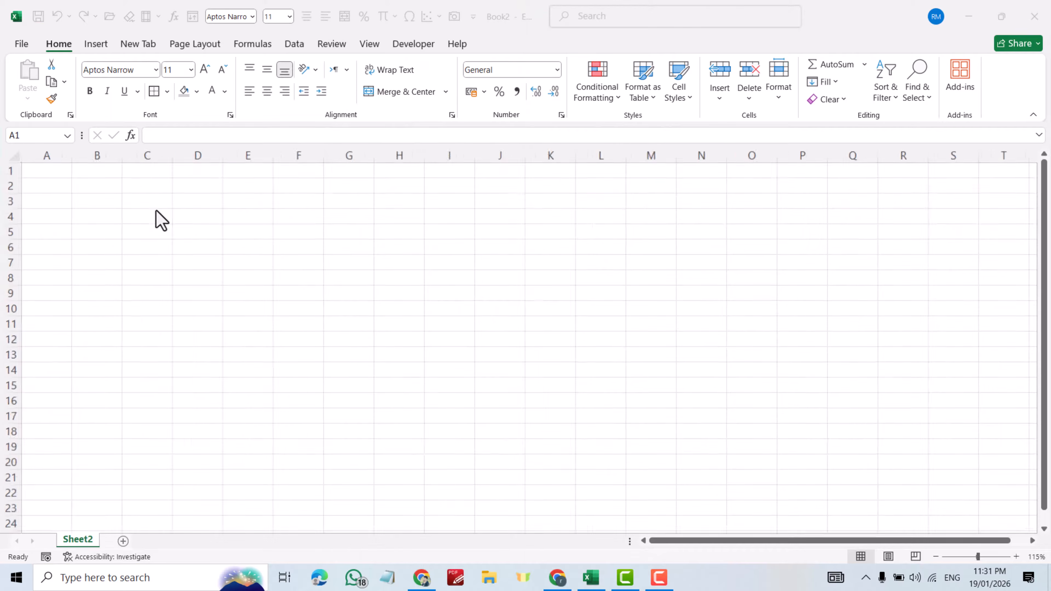
- Enter the title 'Employee Data Form' in cell B2 of the blank sheet
{"action": "left_click", "coordinate": [156, 211]}
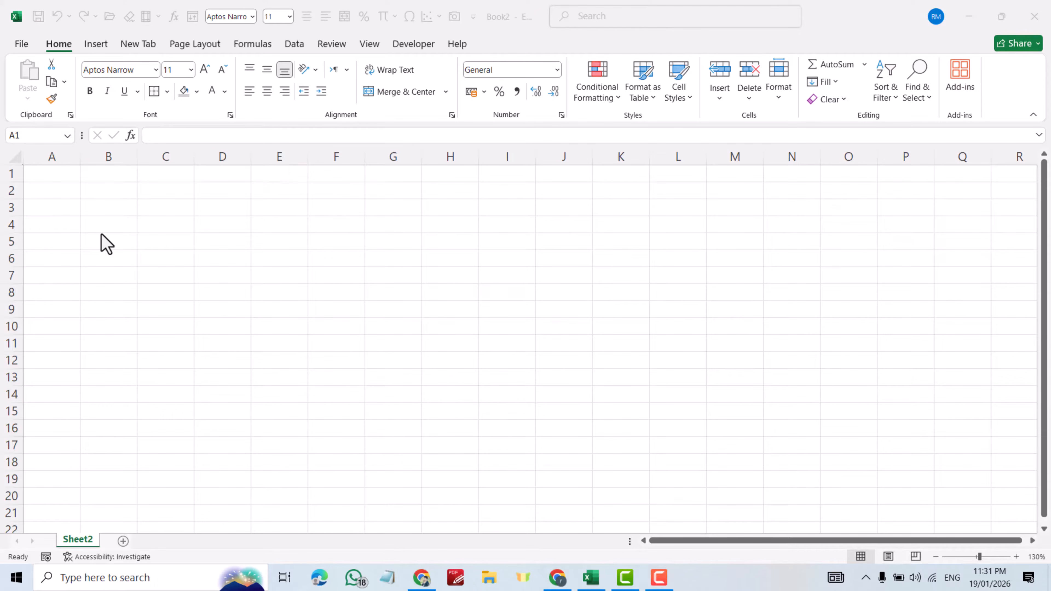
{"action": "left_click", "coordinate": [96, 190]}
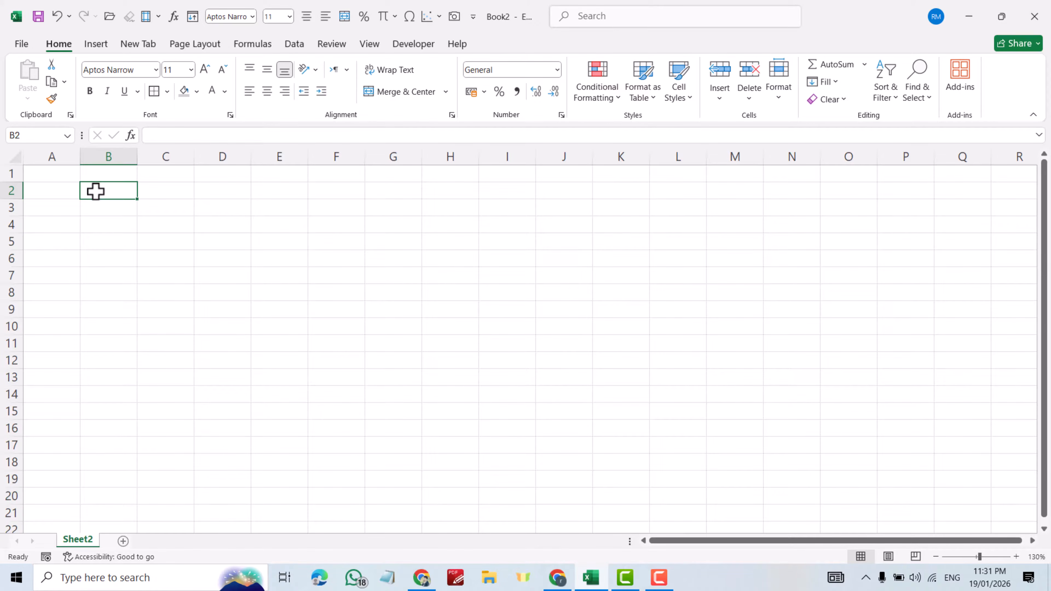
{"action": "type", "text": "Employe"}
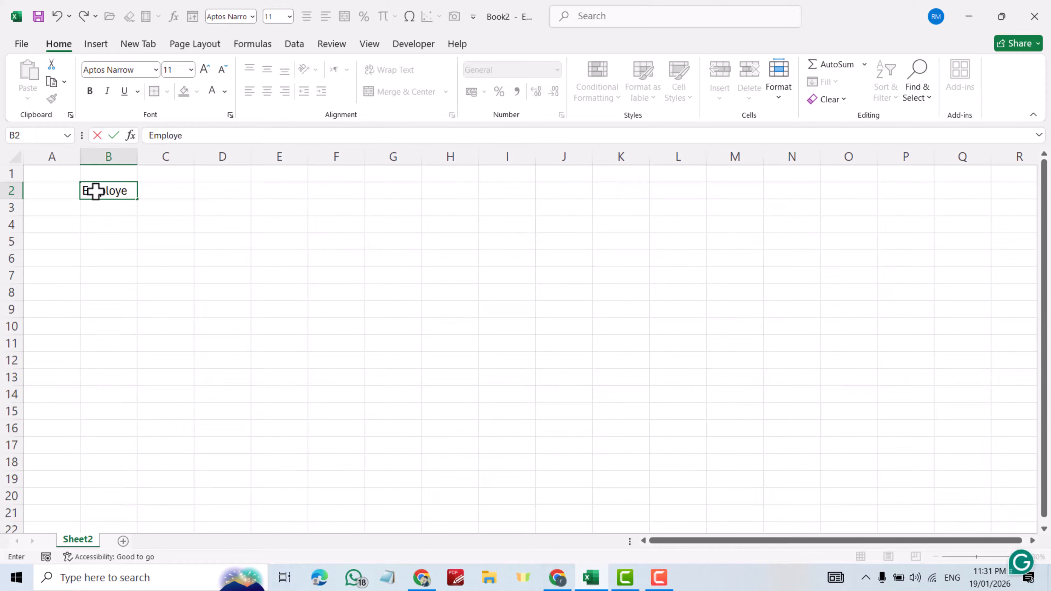
{"action": "type", "text": "e Data Form"}
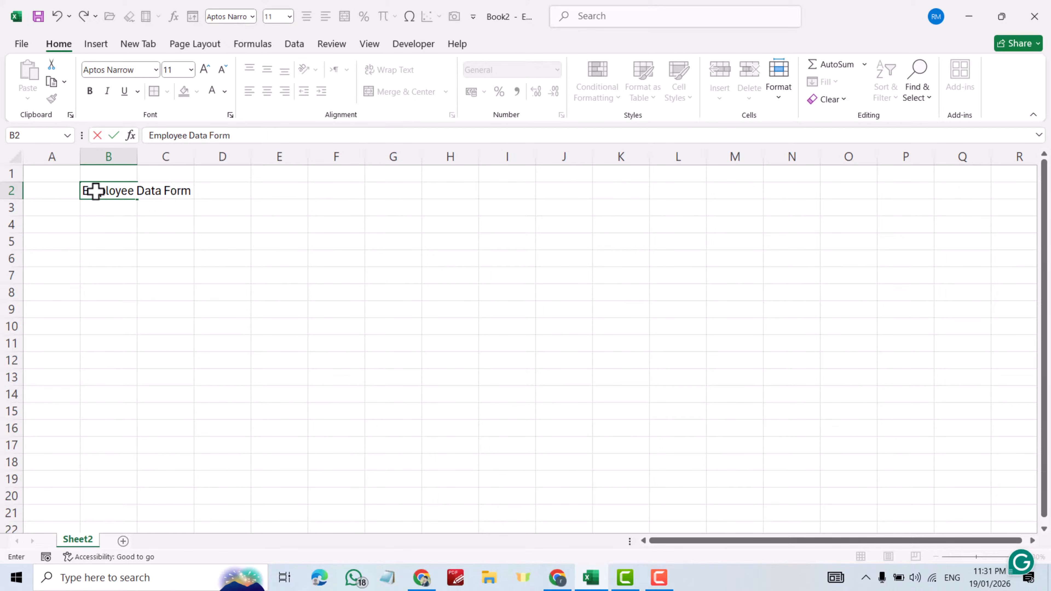
- Enter labels Employee Name, Employee ID, Gmail, Department and Date Of Birth down column B
{"action": "left_click", "coordinate": [96, 225]}
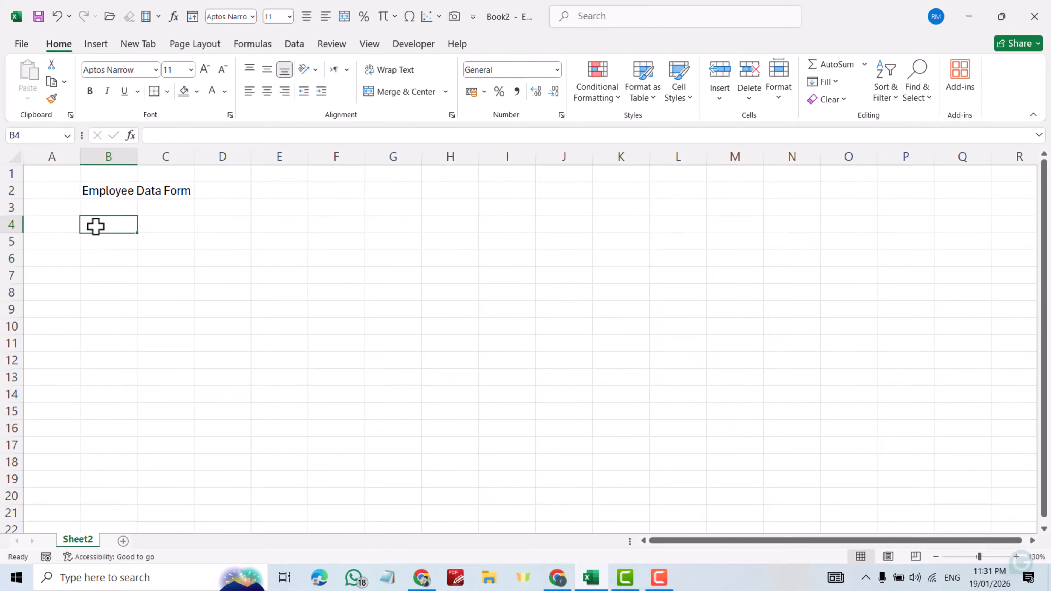
{"action": "type", "text": "Employee Nam"}
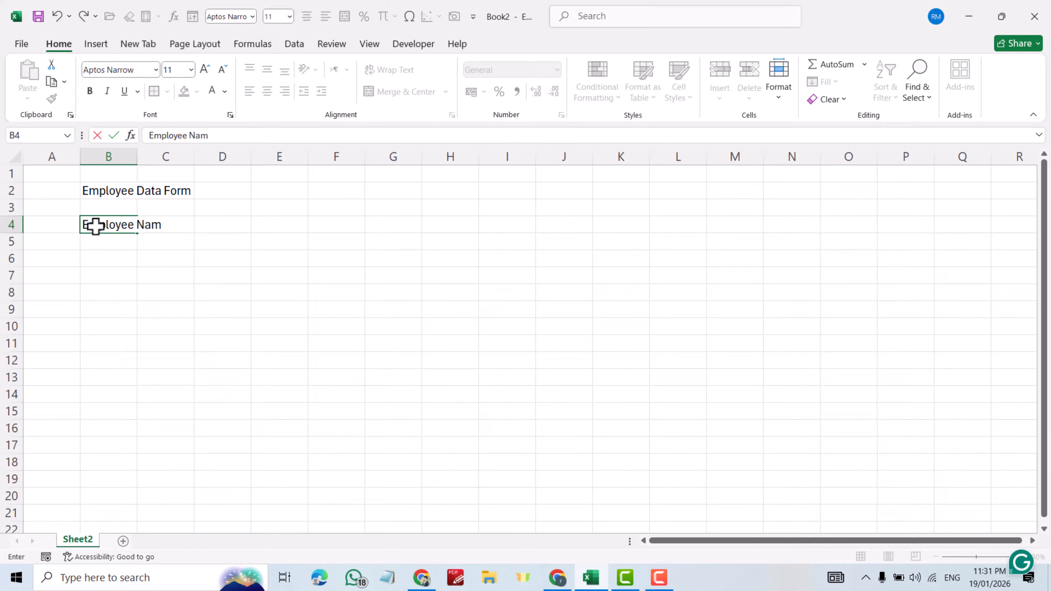
{"action": "key", "text": "Return"}
{"action": "key", "text": "Return"}
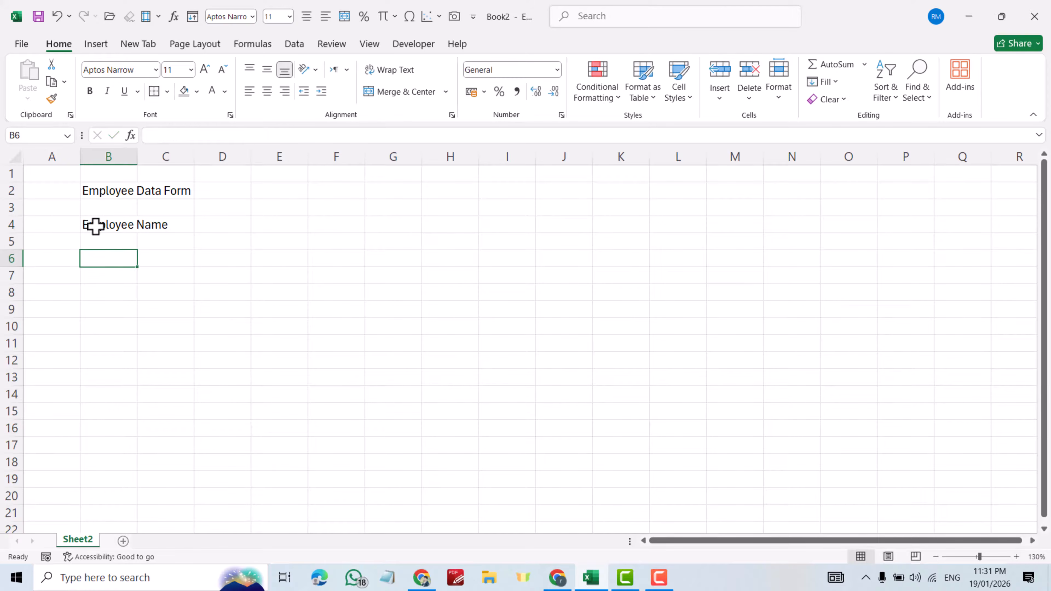
{"action": "type", "text": "Employee ID"}
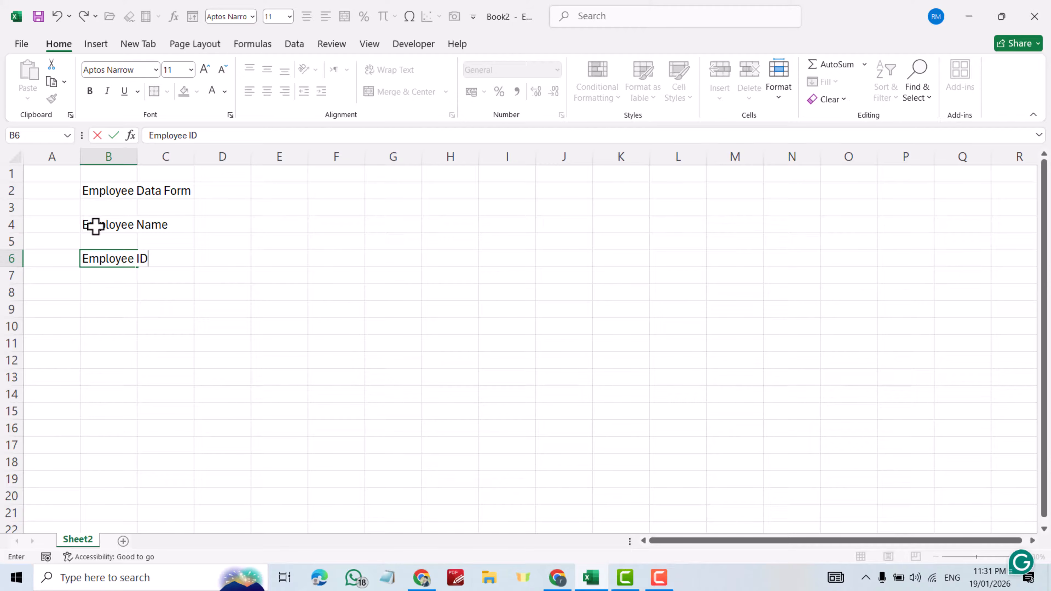
{"action": "key", "text": "Return"}
{"action": "key", "text": "Return"}
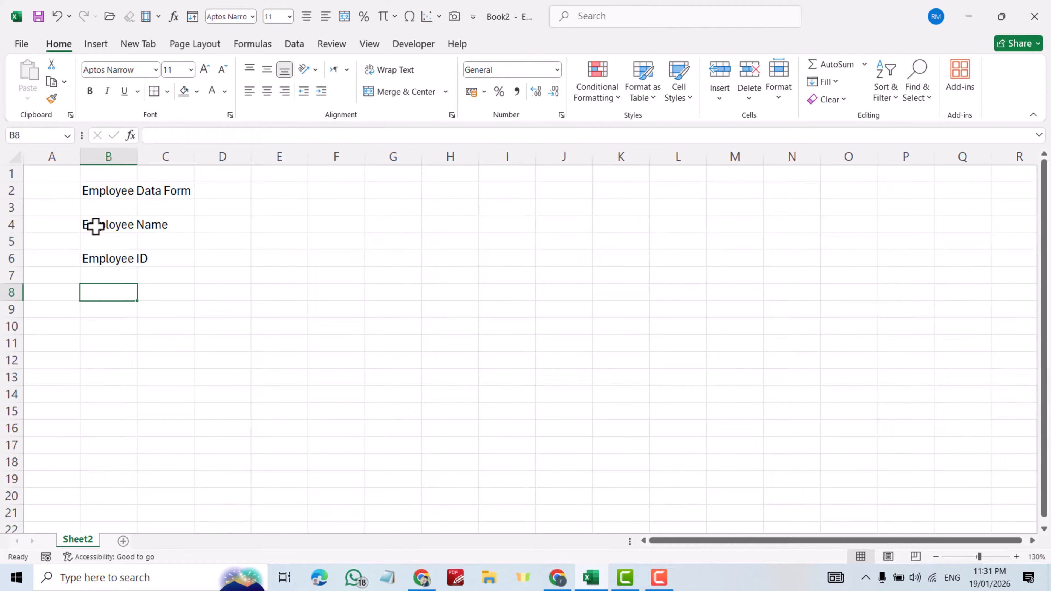
{"action": "type", "text": "Gmail"}
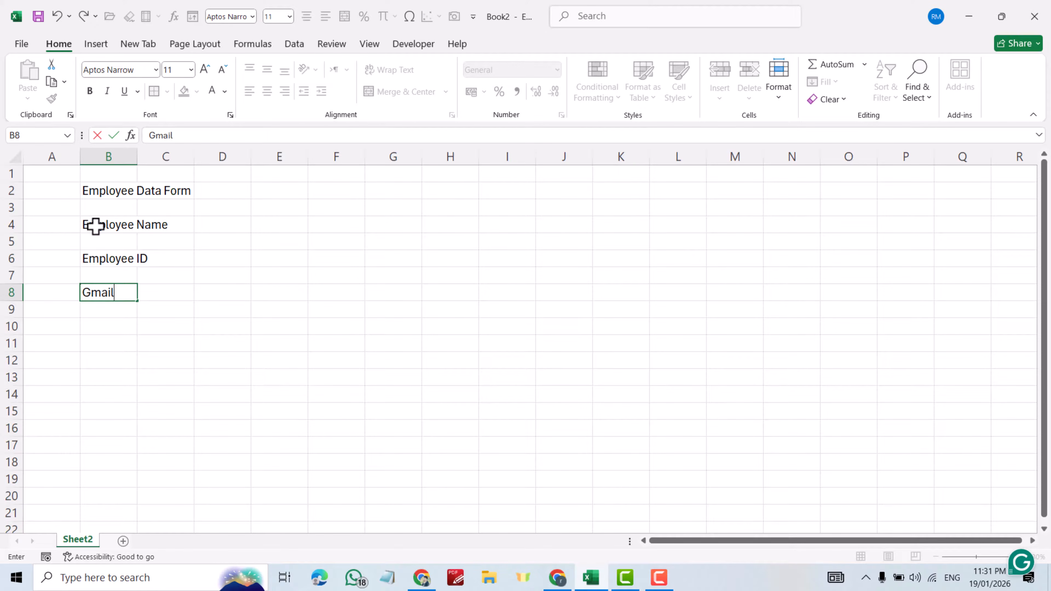
{"action": "key", "text": "Return"}
{"action": "key", "text": "Return"}
{"action": "type", "text": "Department"}
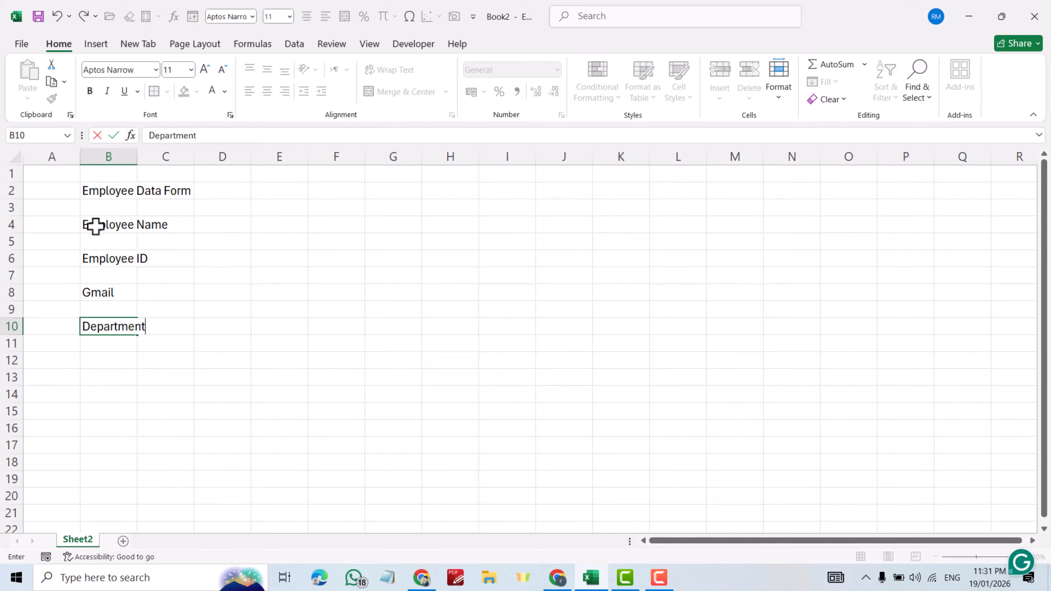
{"action": "key", "text": "Return"}
{"action": "key", "text": "Return"}
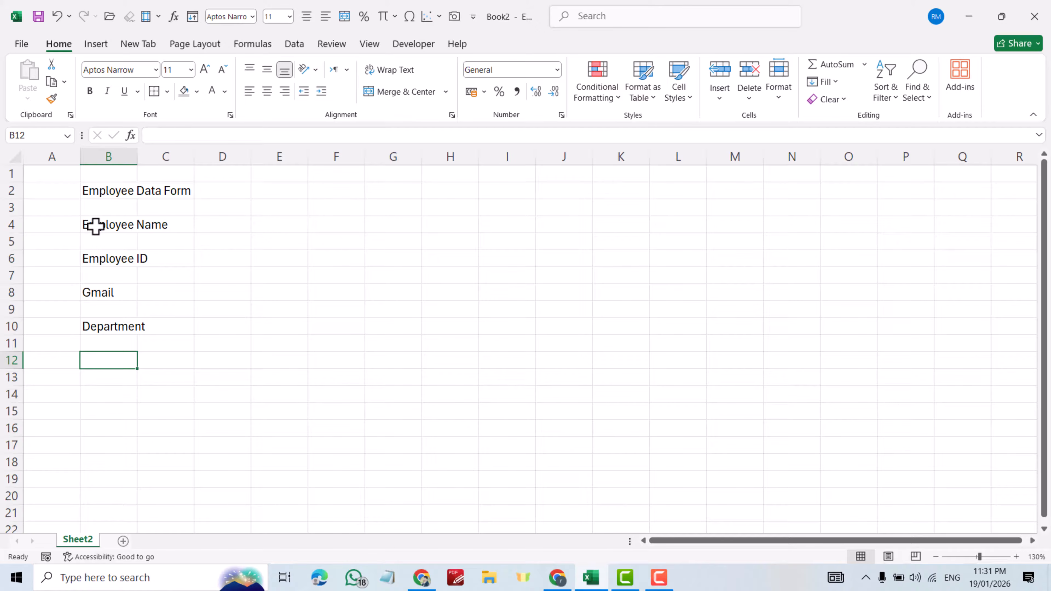
{"action": "type", "text": "Date Of Birth"}
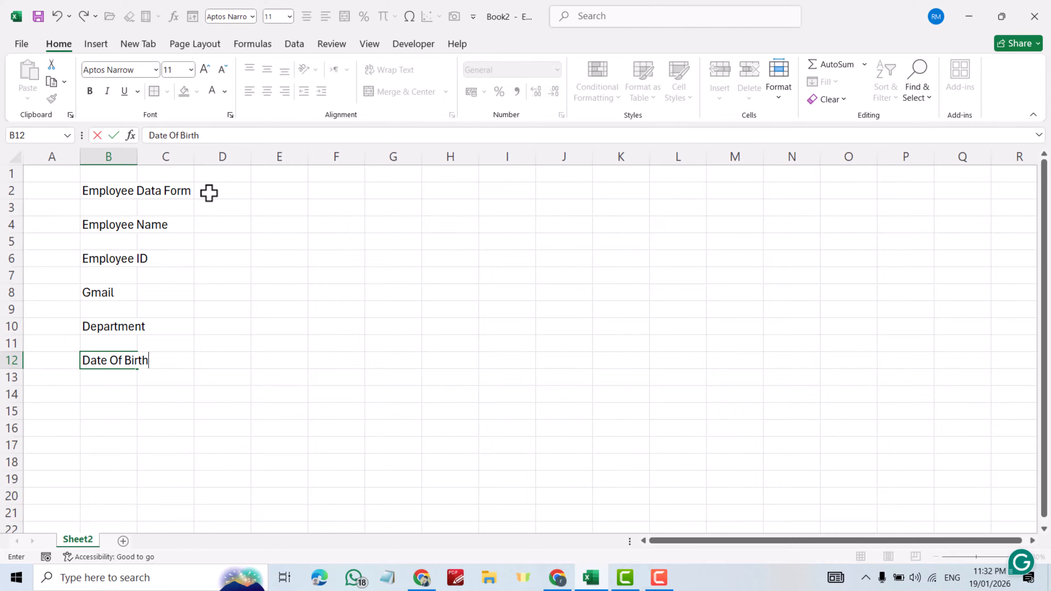
- Enter labels Basic Salary, Conveyance, Accomodation, Medical and Net Payment in E4–E12
{"action": "left_click", "coordinate": [274, 227]}
{"action": "type", "text": "Basic Salary"}
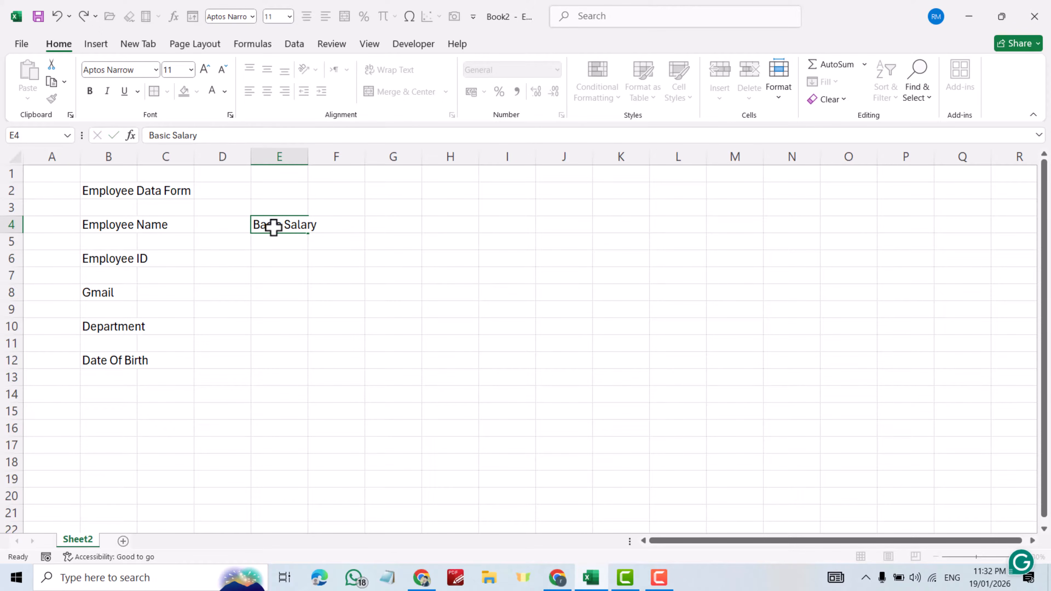
{"action": "key", "text": "Return"}
{"action": "key", "text": "Return"}
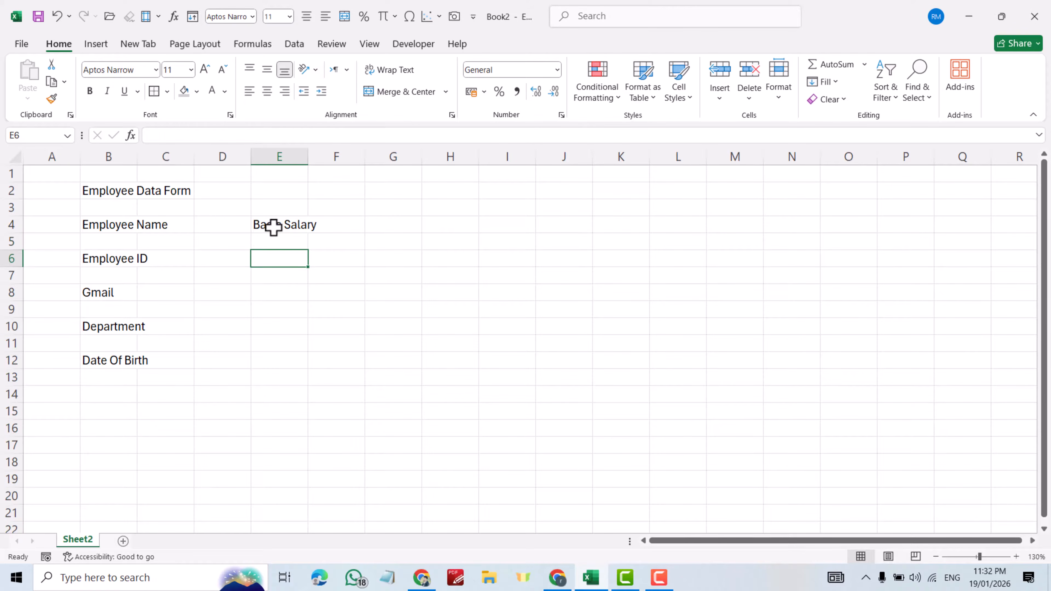
{"action": "type", "text": "Conveyance"}
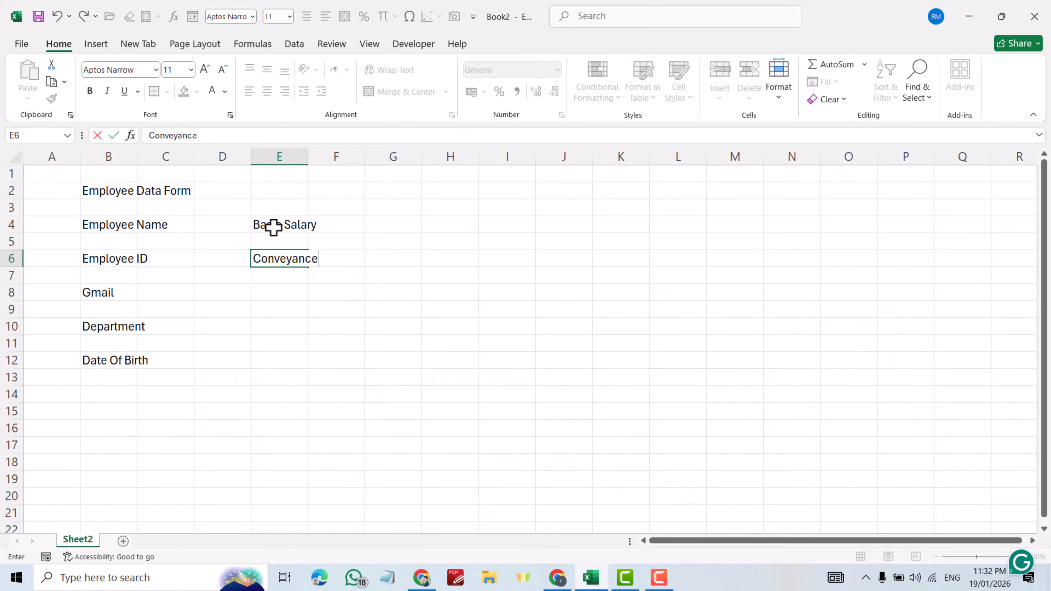
{"action": "key", "text": "Return"}
{"action": "key", "text": "Return"}
{"action": "type", "text": "A"}
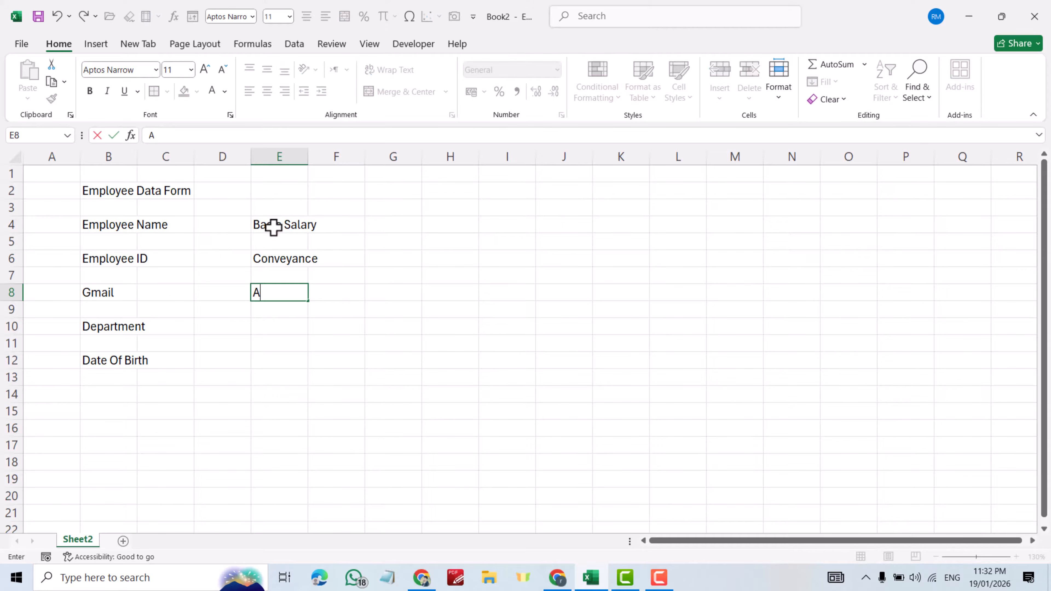
{"action": "type", "text": "ccomo"}
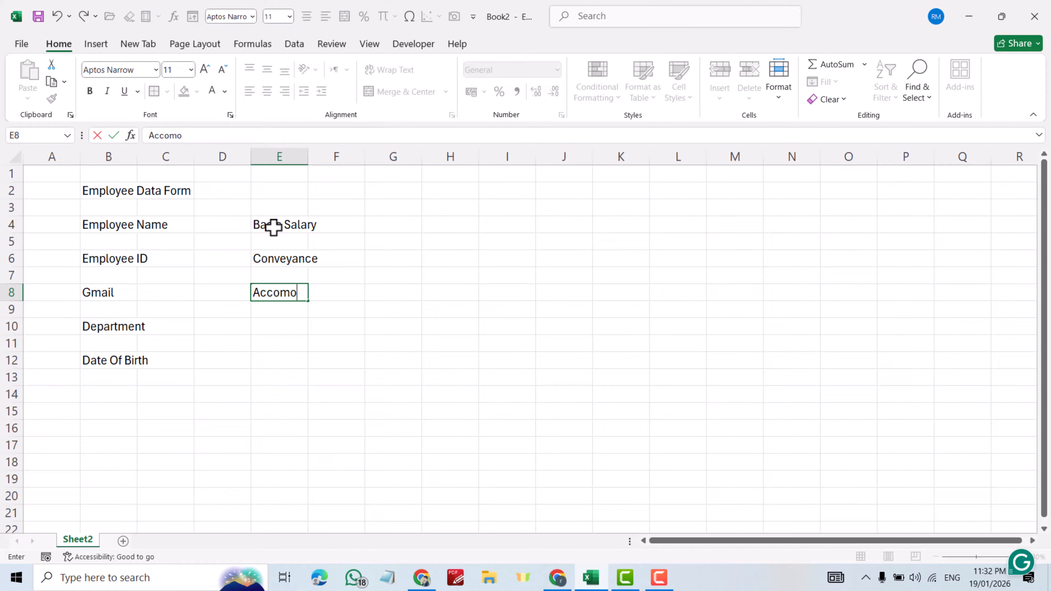
{"action": "type", "text": "dation"}
{"action": "key", "text": "Return"}
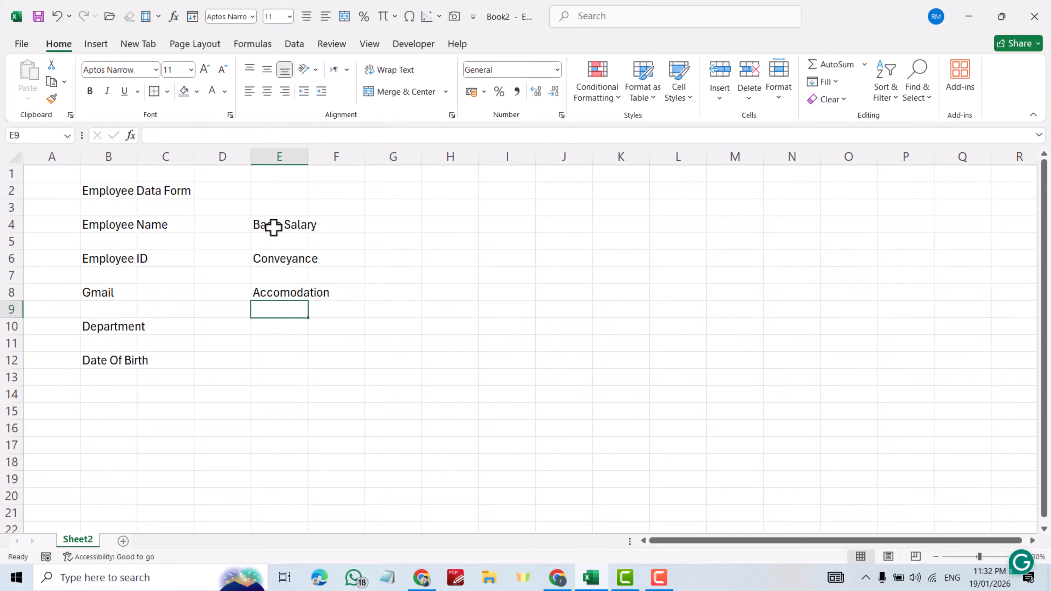
{"action": "key", "text": "Return"}
{"action": "type", "text": "Medi"}
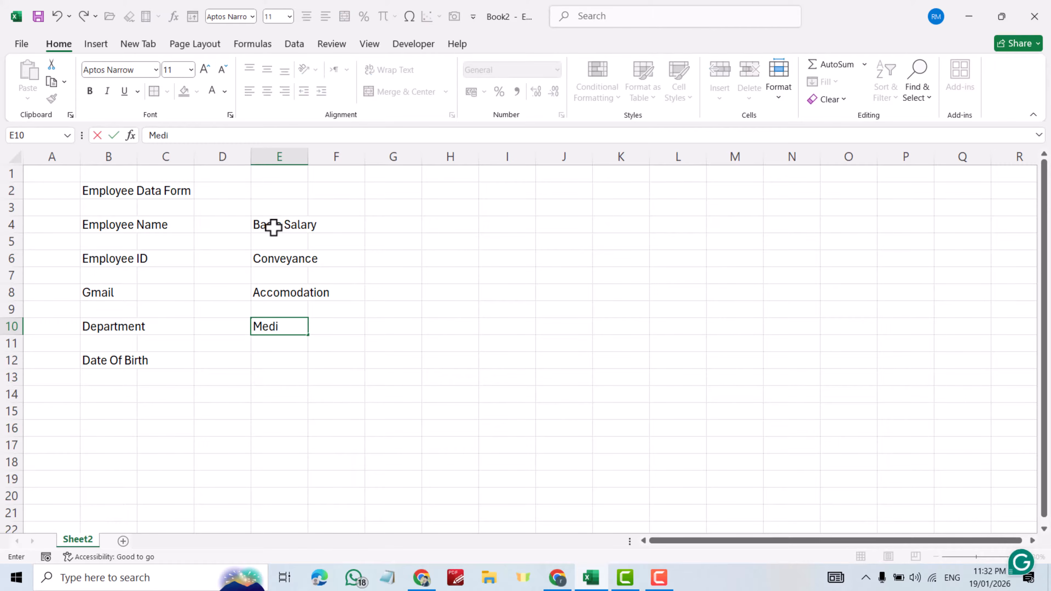
{"action": "key", "text": "Return"}
{"action": "key", "text": "Return"}
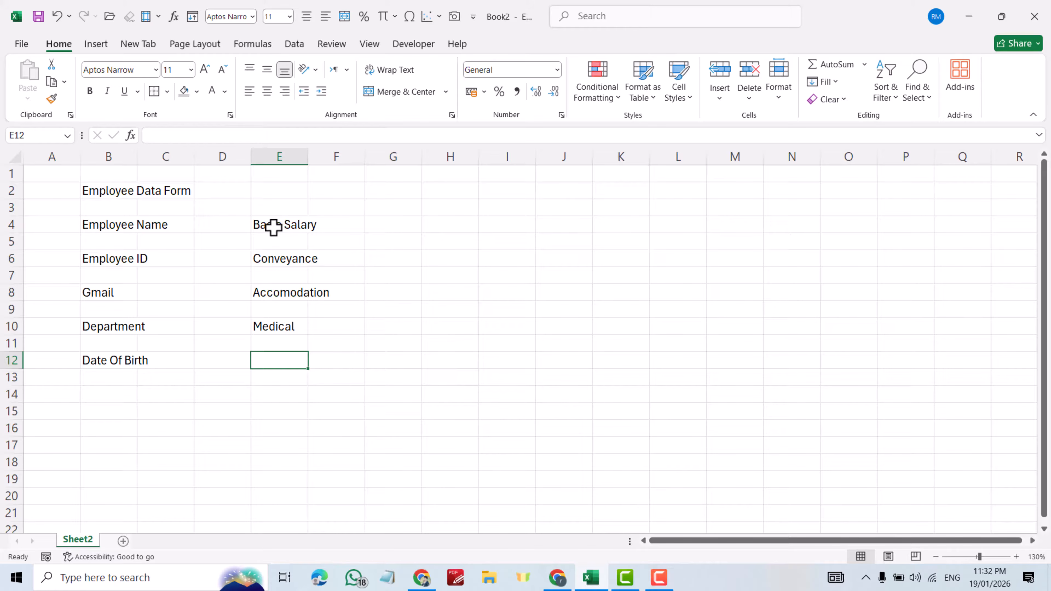
{"action": "type", "text": "Net "}
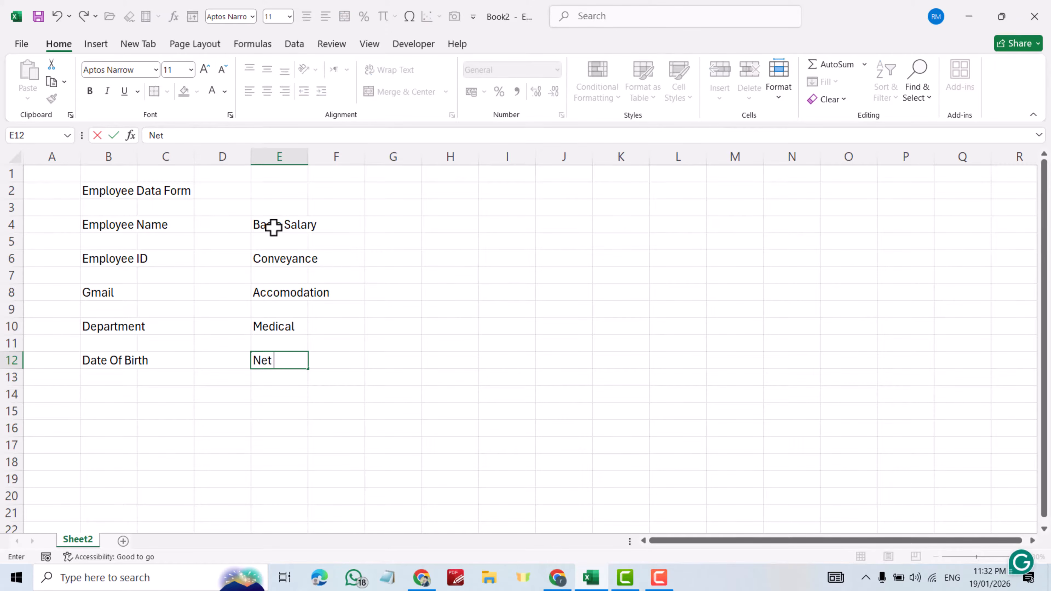
{"action": "type", "text": "Payment"}
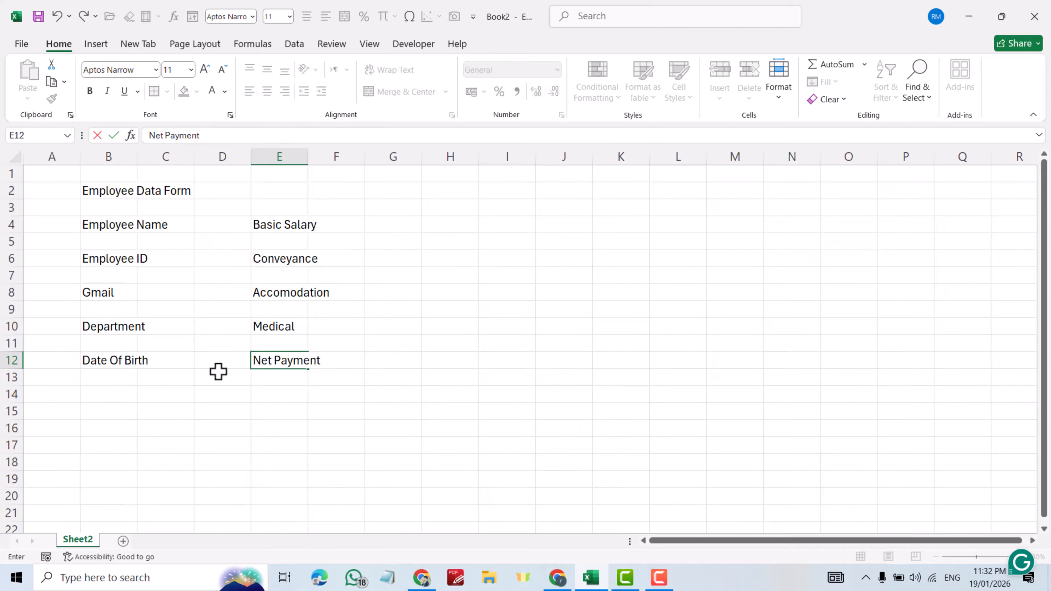
- Add the Gender label in cell B14
{"action": "left_click", "coordinate": [110, 391]}
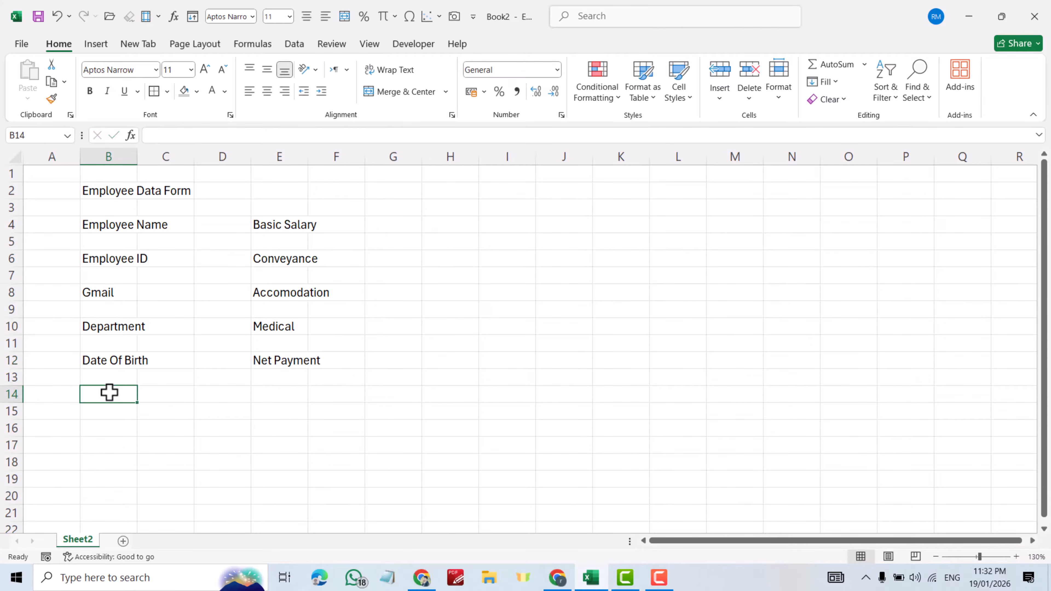
{"action": "type", "text": "Gender"}
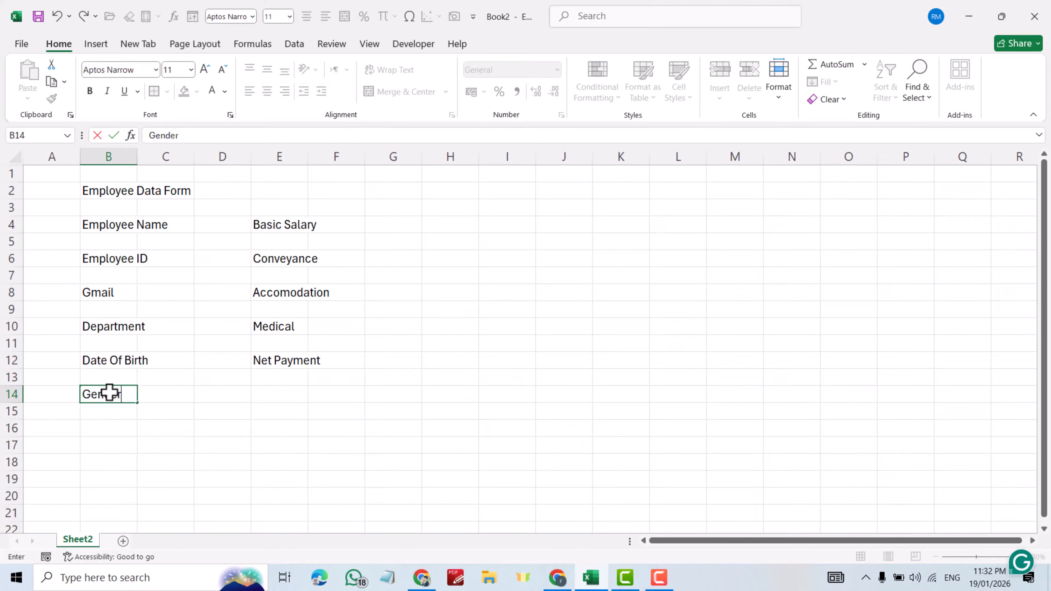
{"action": "left_click", "coordinate": [321, 426]}
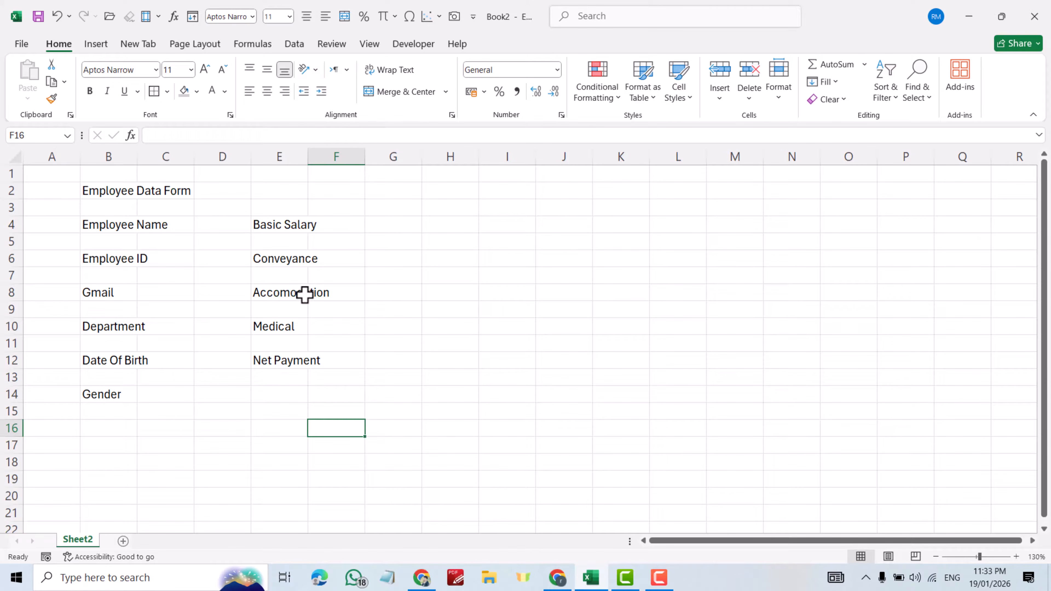
- Merge B2:F2 and style the title bold, 16-point, white on dark green
{"action": "left_click_drag", "start_coordinate": [99, 191], "coordinate": [359, 191]}
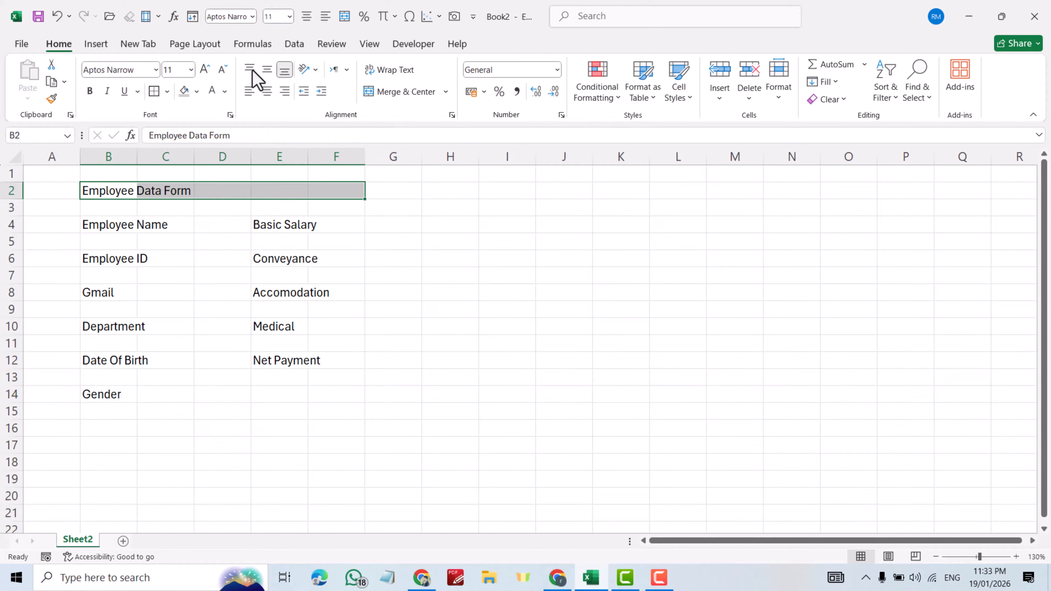
{"action": "left_click", "coordinate": [378, 93]}
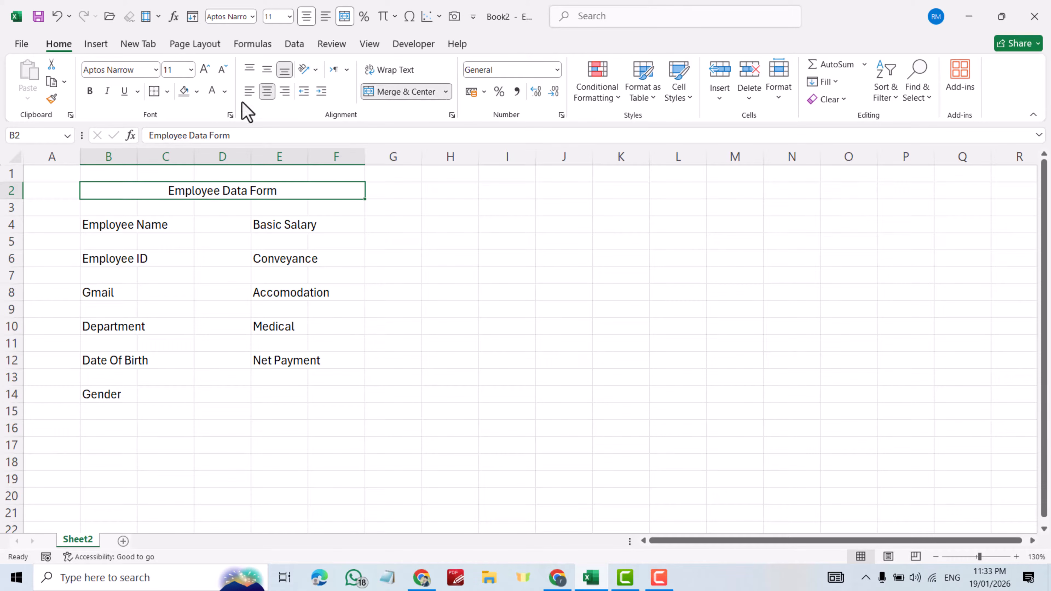
{"action": "left_click", "coordinate": [196, 92]}
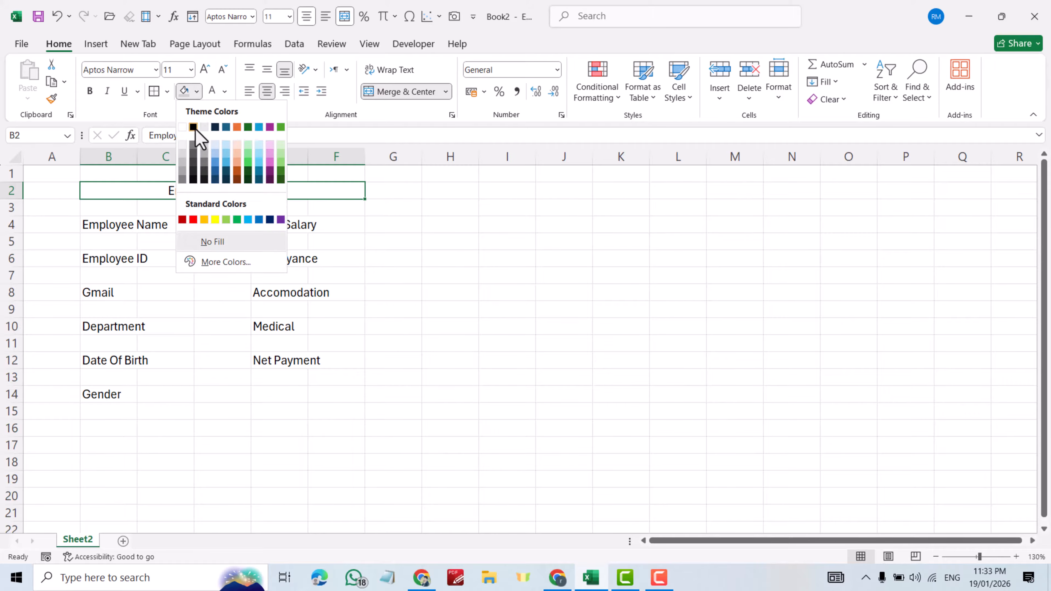
{"action": "left_click", "coordinate": [224, 180]}
{"action": "left_click", "coordinate": [197, 93]}
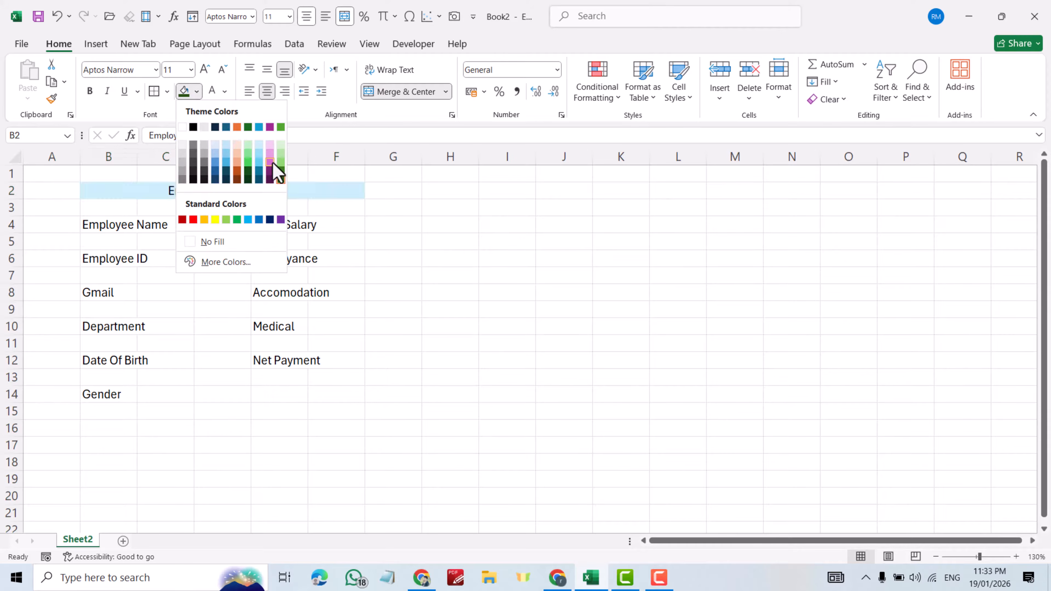
{"action": "left_click", "coordinate": [280, 178]}
{"action": "left_click", "coordinate": [212, 92]}
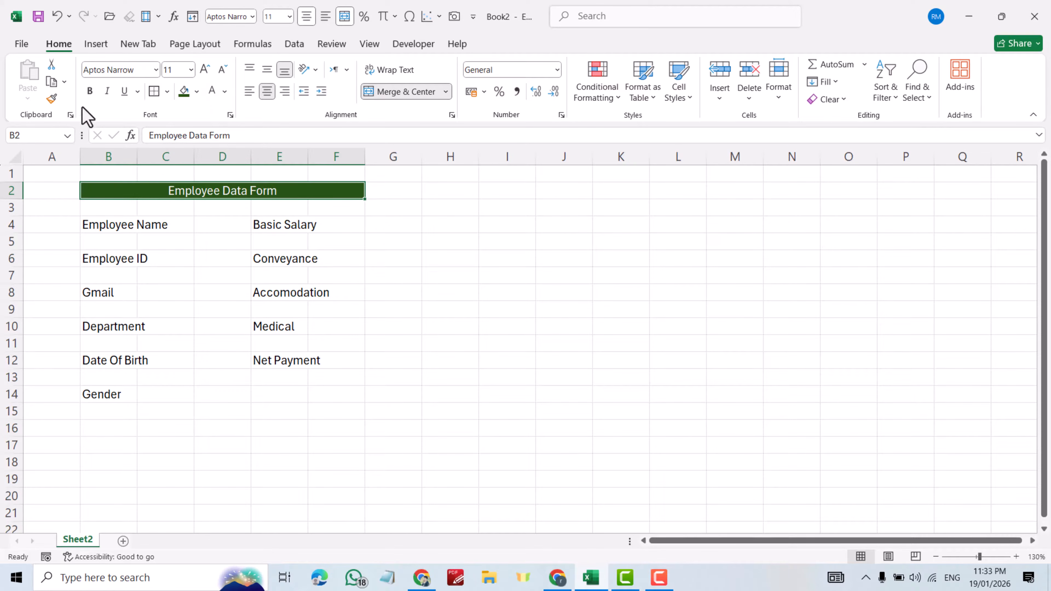
{"action": "left_click", "coordinate": [89, 92]}
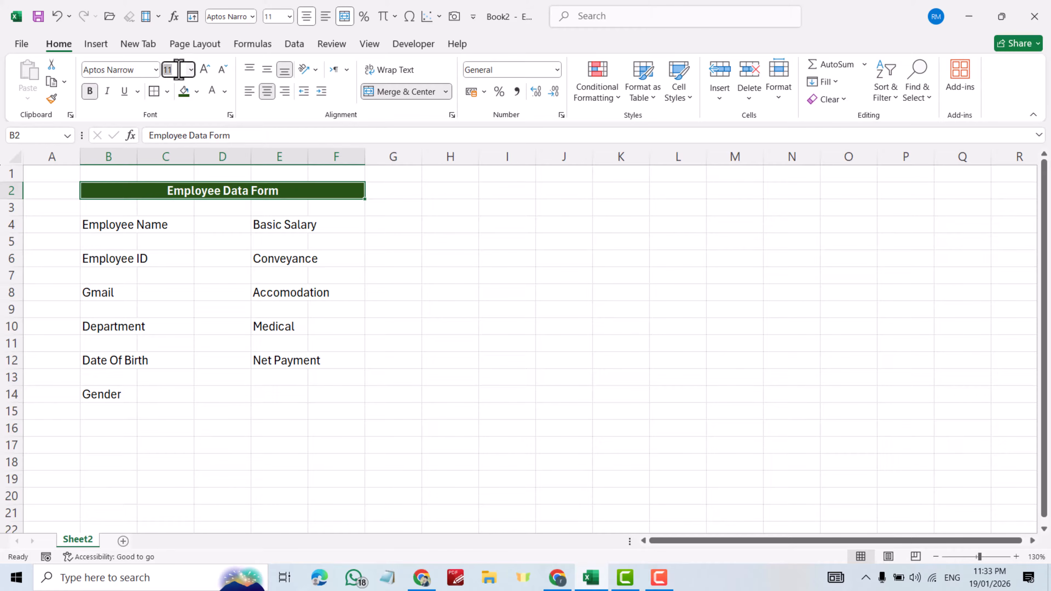
{"action": "type", "text": "16"}
{"action": "key", "text": "Return"}
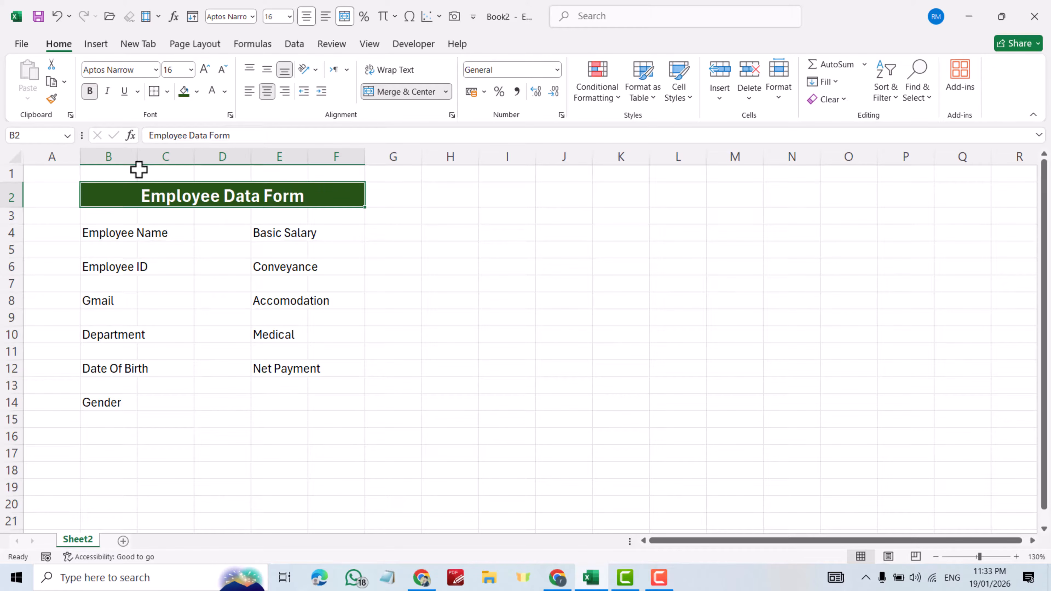
- Widen columns B and E to fit the labels
{"action": "left_click_drag", "start_coordinate": [137, 157], "coordinate": [280, 171]}
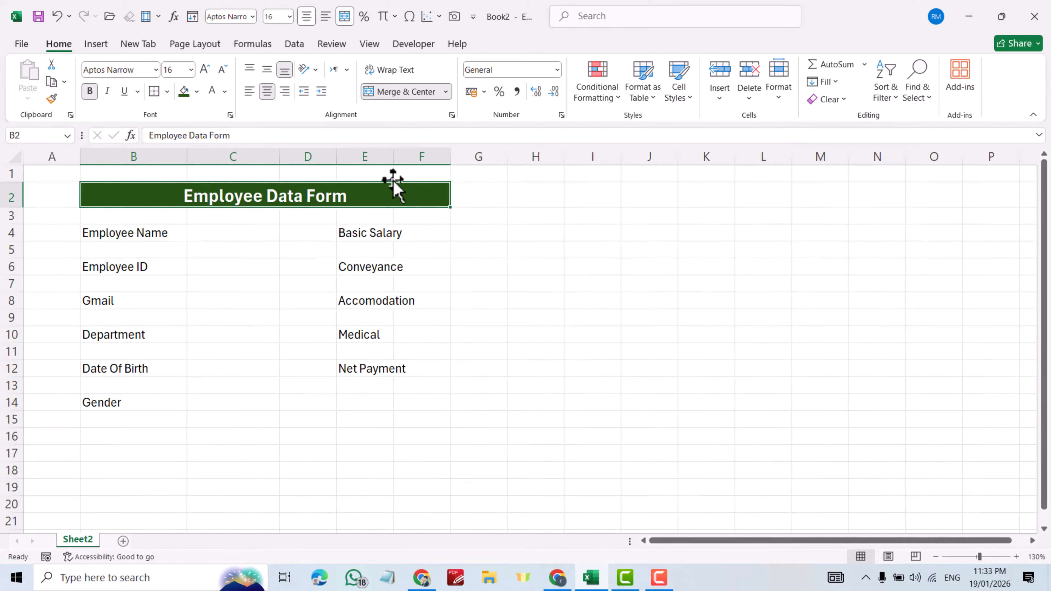
{"action": "left_click_drag", "start_coordinate": [393, 160], "coordinate": [534, 167]}
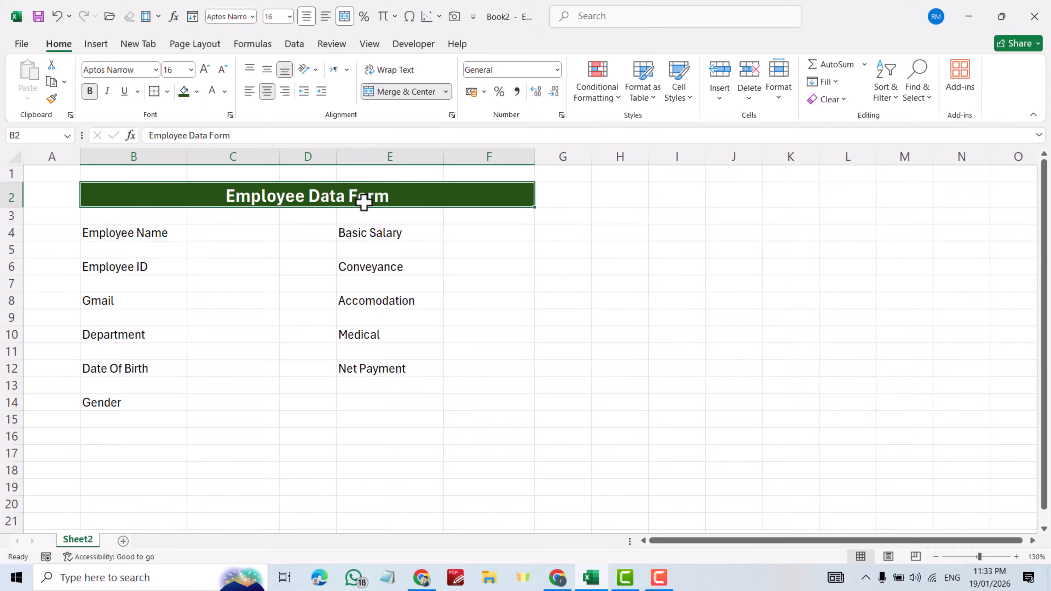
{"action": "left_click_drag", "start_coordinate": [46, 171], "coordinate": [564, 446]}
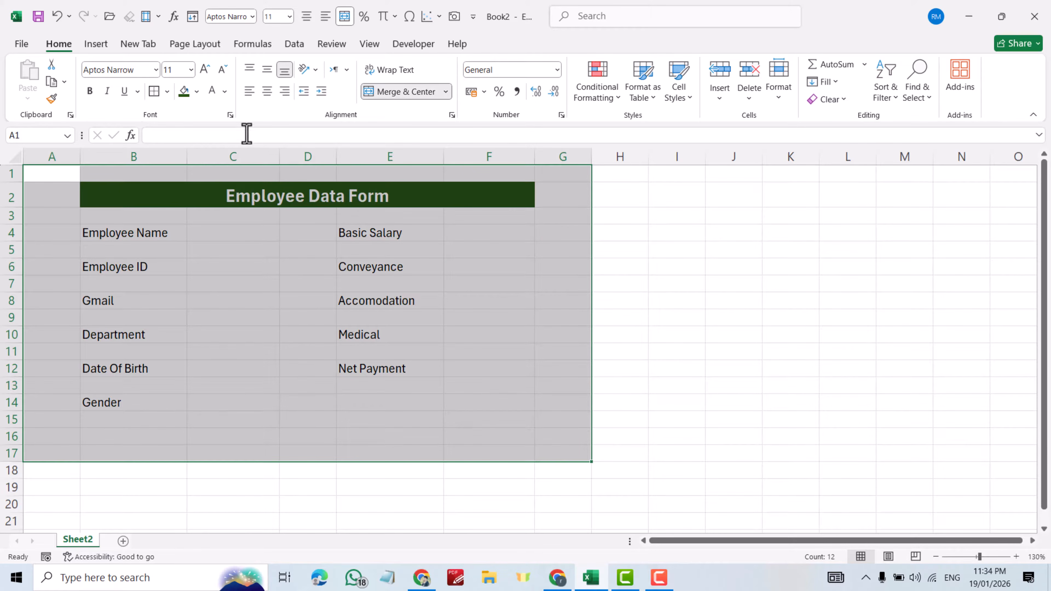
- Bold all form labels and give input cell C4 a light grey fill with an outside border
{"action": "left_click", "coordinate": [90, 94]}
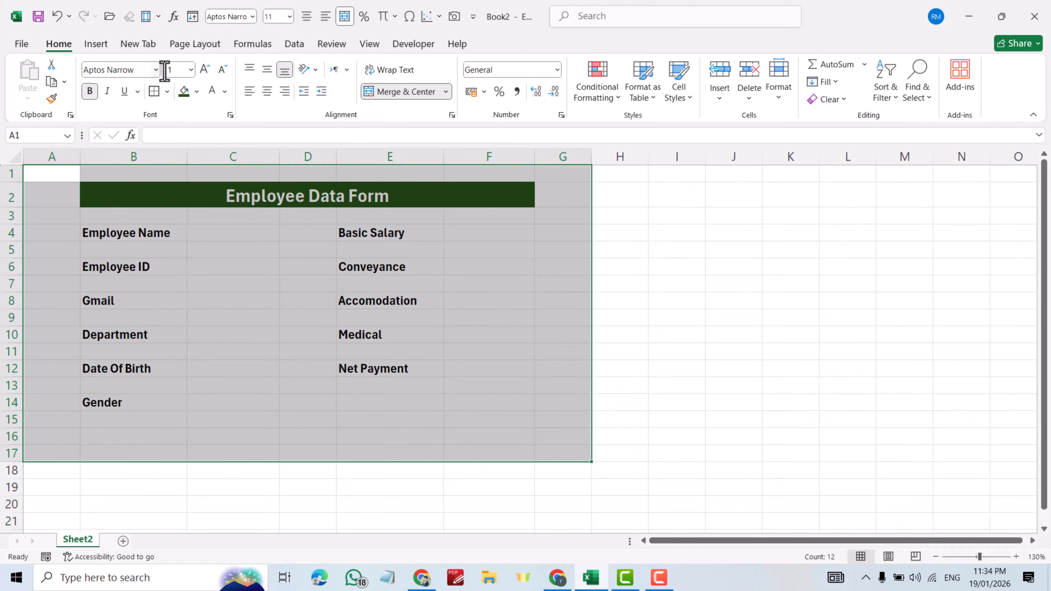
{"action": "left_click", "coordinate": [197, 279]}
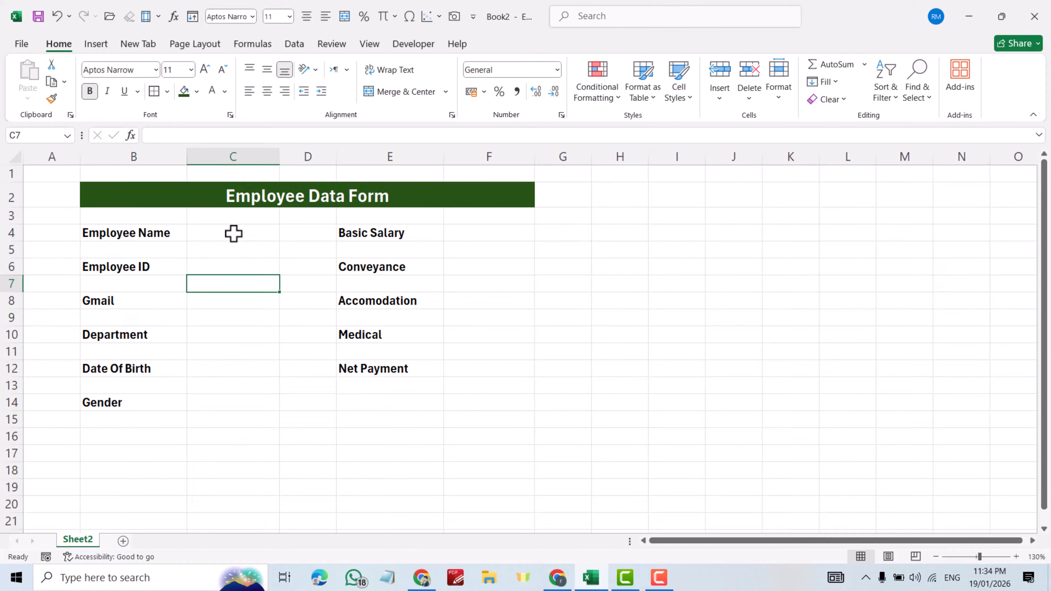
{"action": "left_click", "coordinate": [234, 234]}
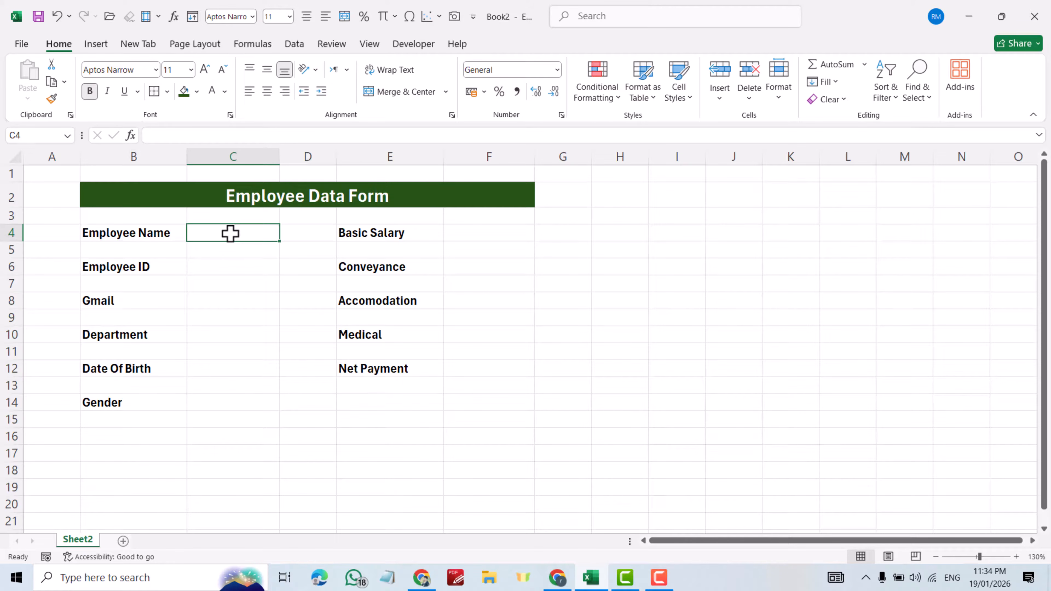
{"action": "left_click", "coordinate": [198, 92]}
{"action": "left_click", "coordinate": [204, 144]}
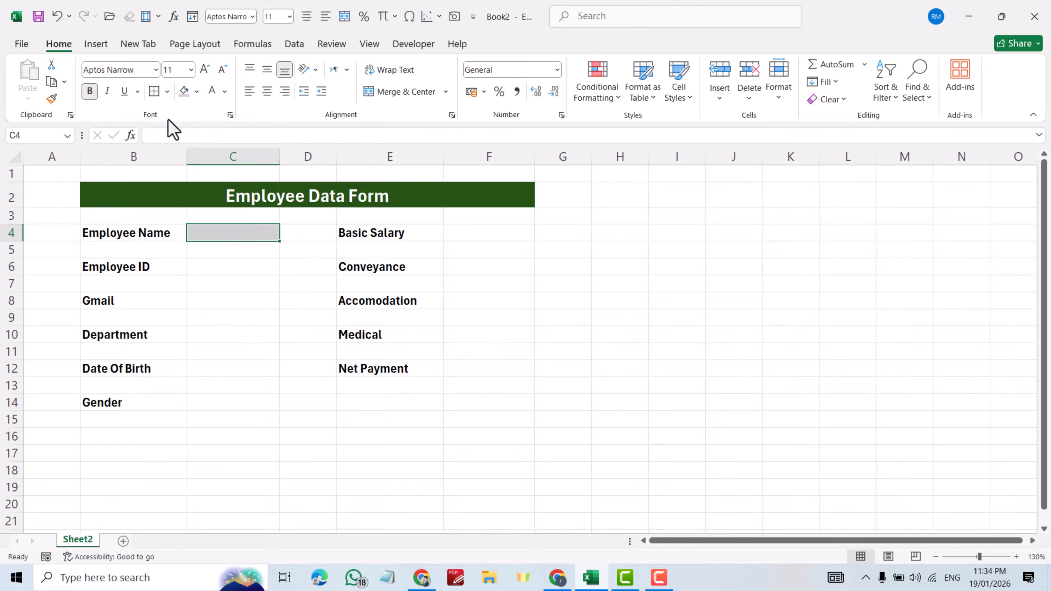
{"action": "left_click", "coordinate": [155, 92]}
{"action": "left_click", "coordinate": [167, 92]}
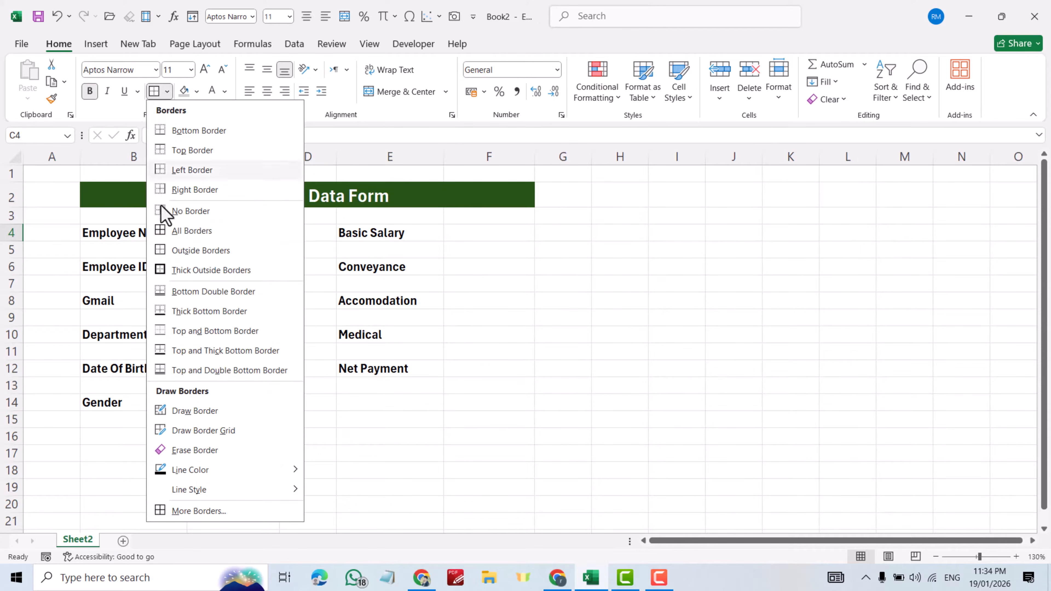
{"action": "left_click", "coordinate": [184, 250]}
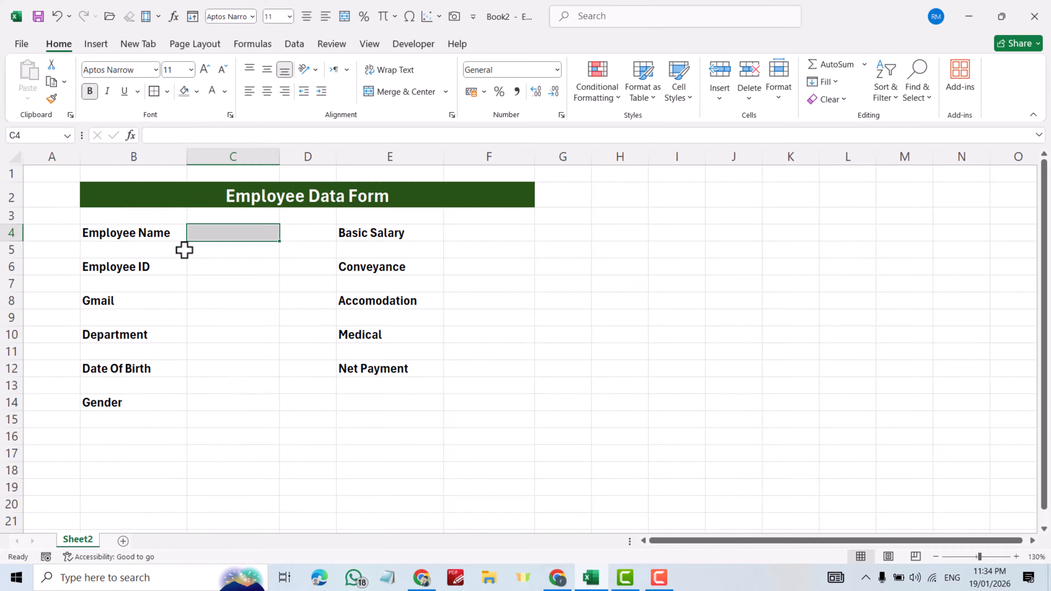
- Copy C4's input-cell format onto C6–C14 and F4–F12 with Format Painter
{"action": "left_click", "coordinate": [56, 99]}
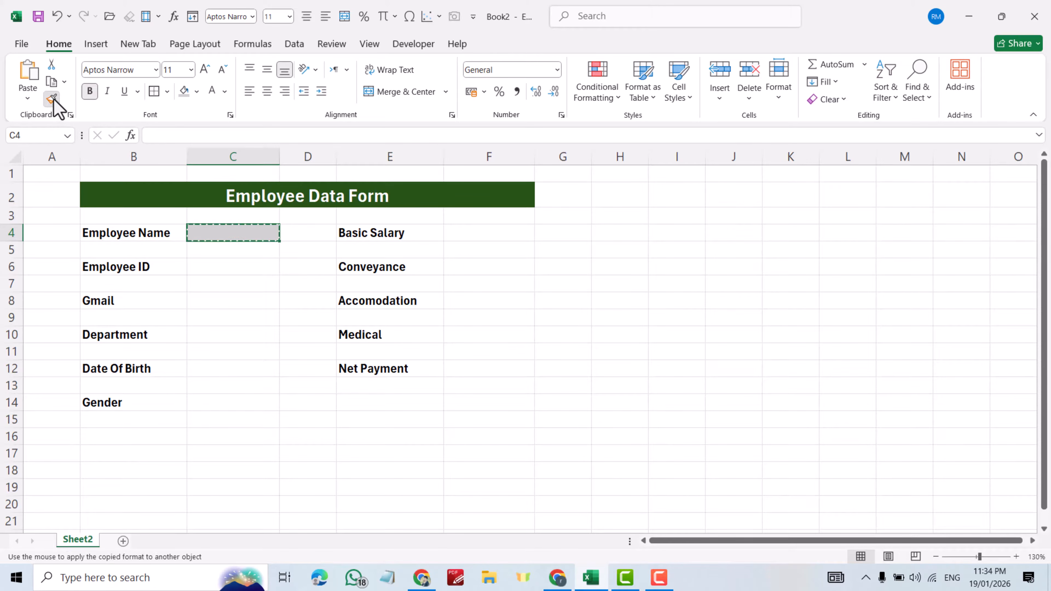
{"action": "left_click", "coordinate": [218, 265]}
{"action": "left_click", "coordinate": [221, 303]}
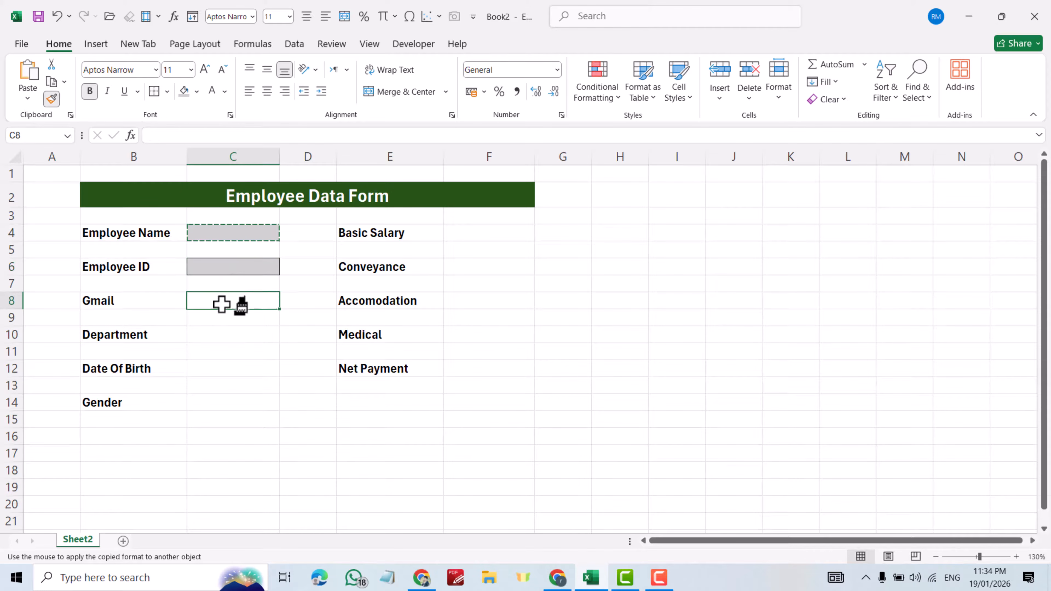
{"action": "left_click", "coordinate": [224, 336]}
{"action": "left_click", "coordinate": [215, 369]}
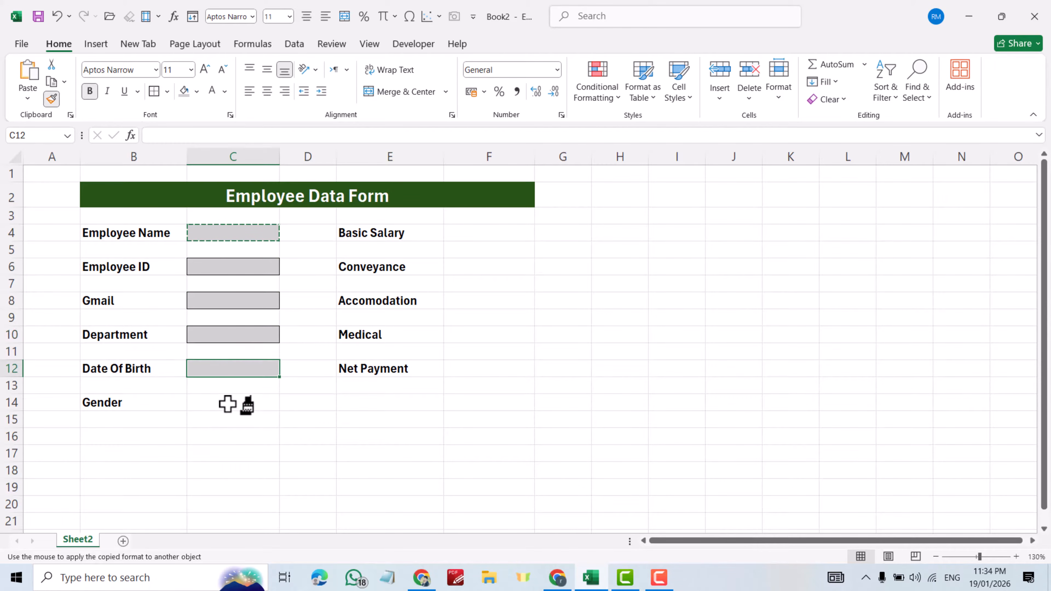
{"action": "left_click", "coordinate": [227, 404]}
{"action": "left_click", "coordinate": [464, 237]}
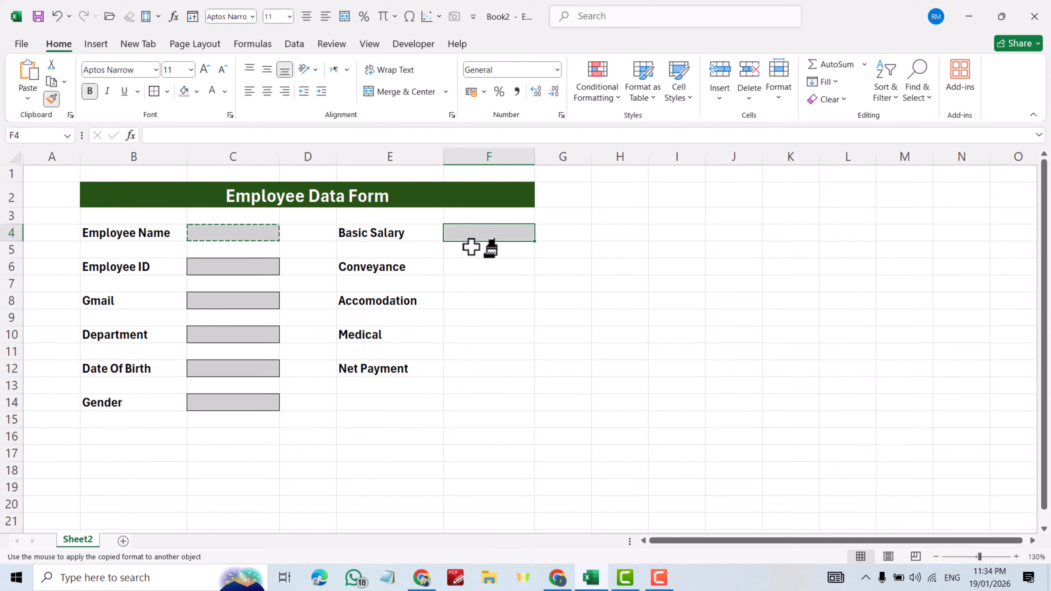
{"action": "left_click", "coordinate": [472, 269]}
{"action": "left_click", "coordinate": [472, 301]}
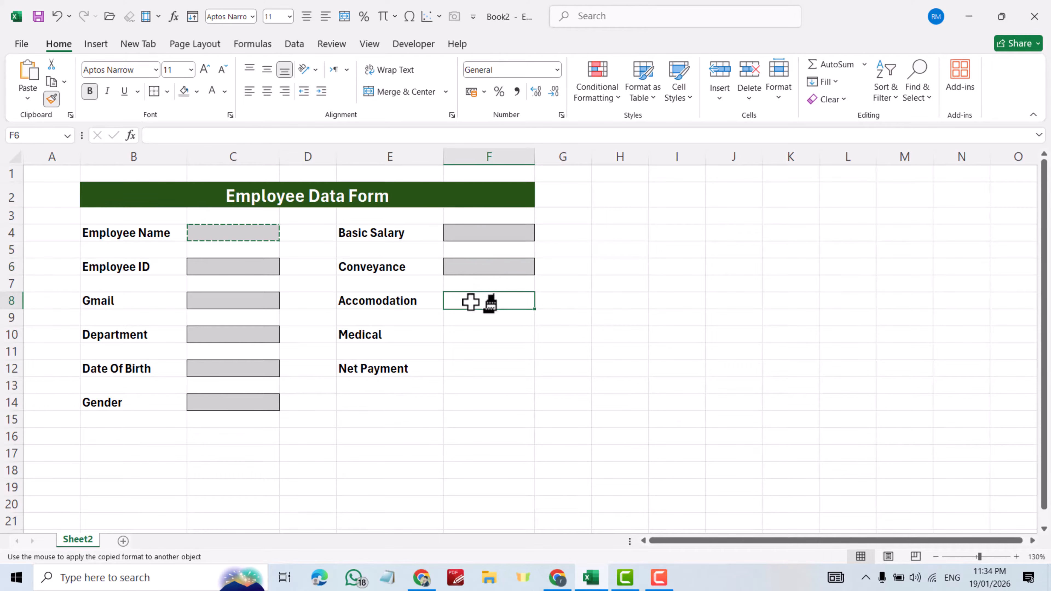
{"action": "left_click", "coordinate": [473, 333]}
{"action": "left_click", "coordinate": [478, 368]}
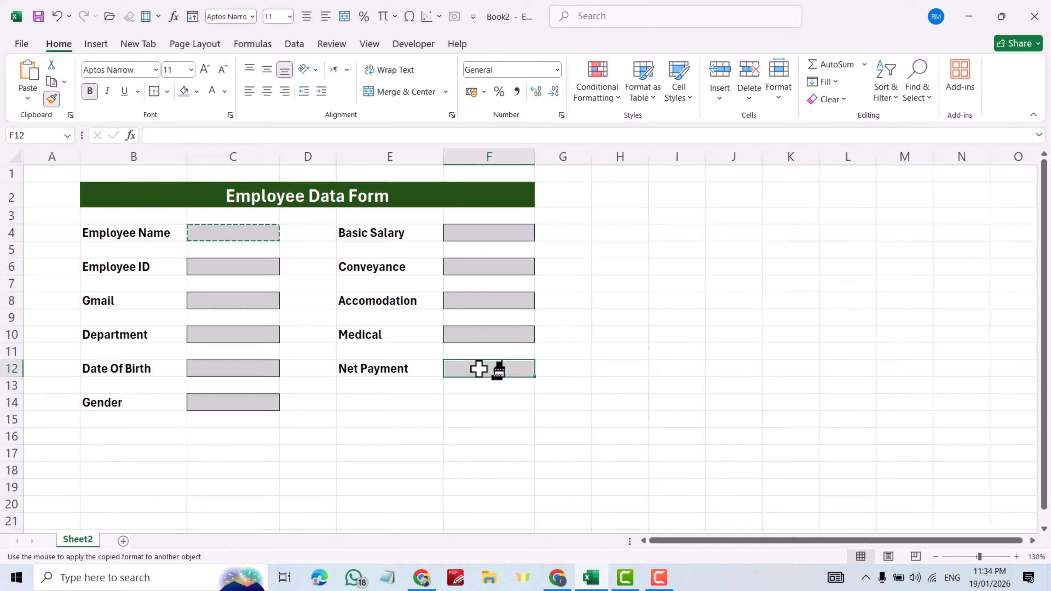
{"action": "key", "text": "Escape"}
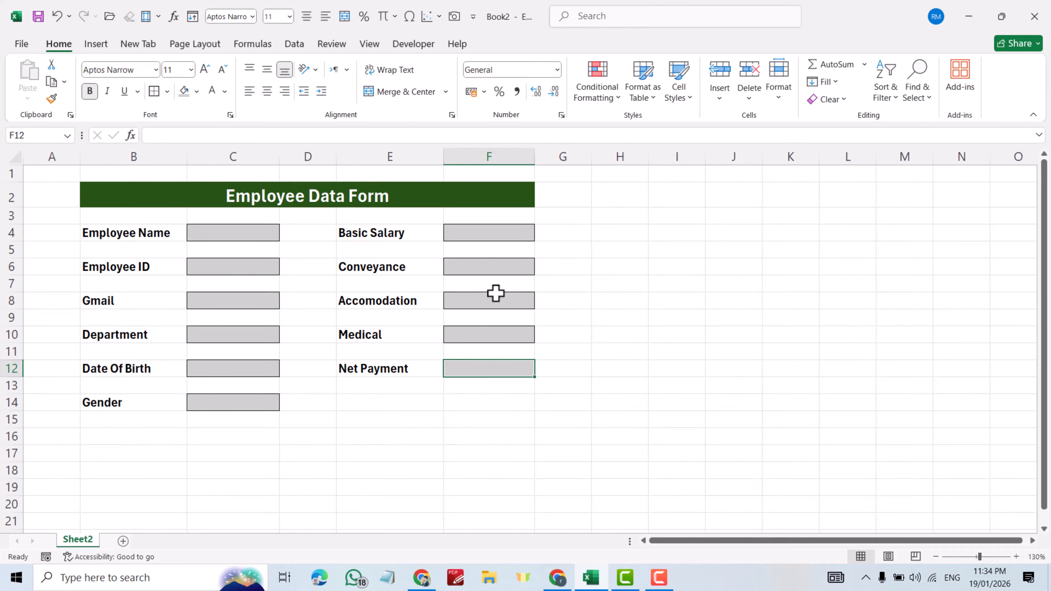
- Format salary cells F4, F6, F8, F10 and F12 as numbers with 0 decimal places
{"action": "left_click", "coordinate": [492, 235]}
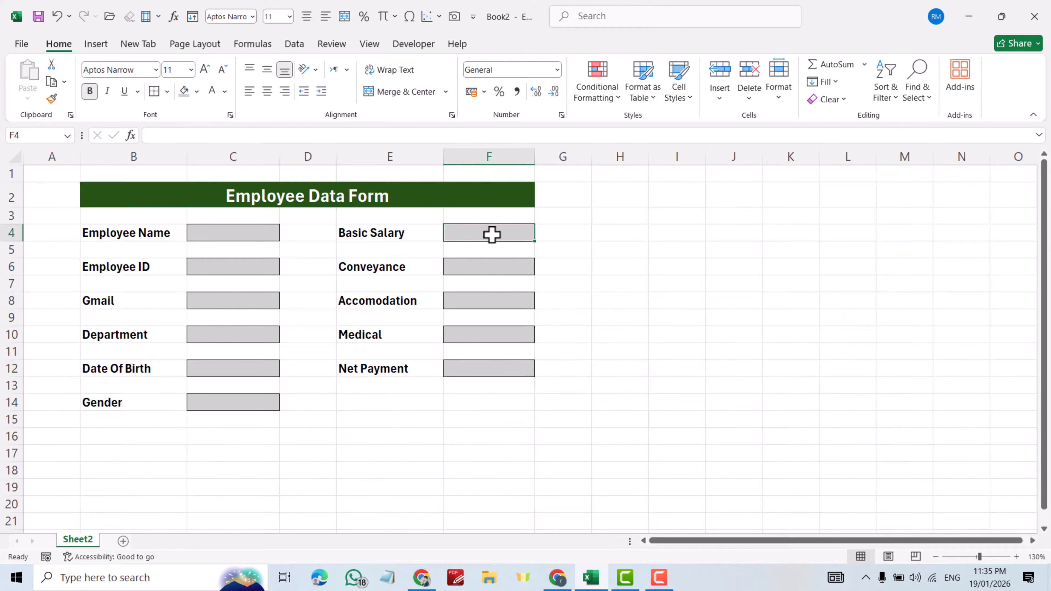
{"action": "left_click", "coordinate": [490, 267], "text": "ctrl"}
{"action": "left_click", "coordinate": [489, 303], "text": "ctrl"}
{"action": "left_click", "coordinate": [491, 336], "text": "ctrl"}
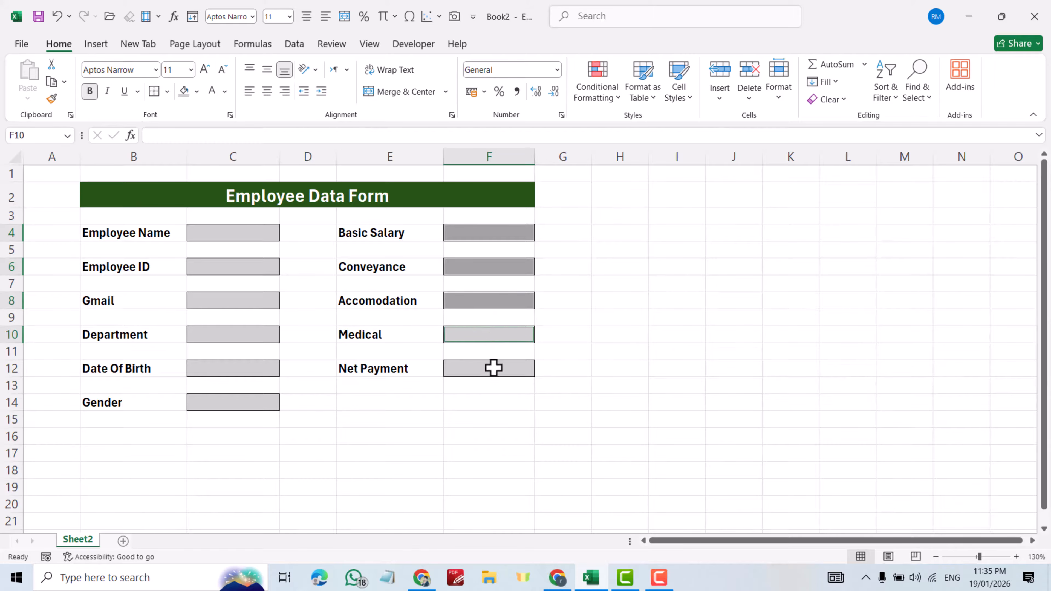
{"action": "left_click", "coordinate": [491, 370], "text": "ctrl"}
{"action": "right_click", "coordinate": [491, 370]}
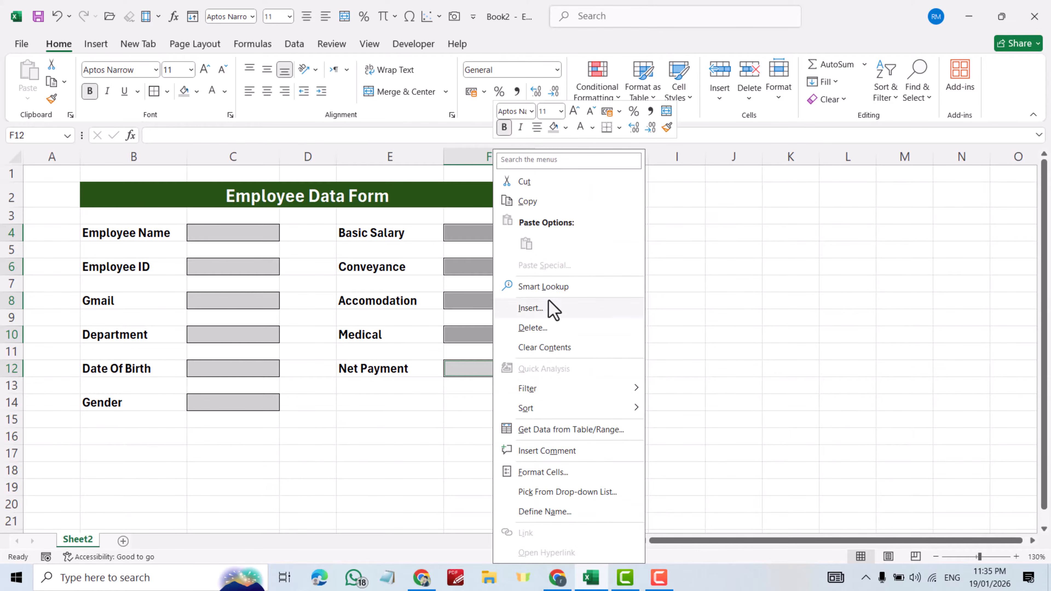
{"action": "left_click", "coordinate": [542, 472]}
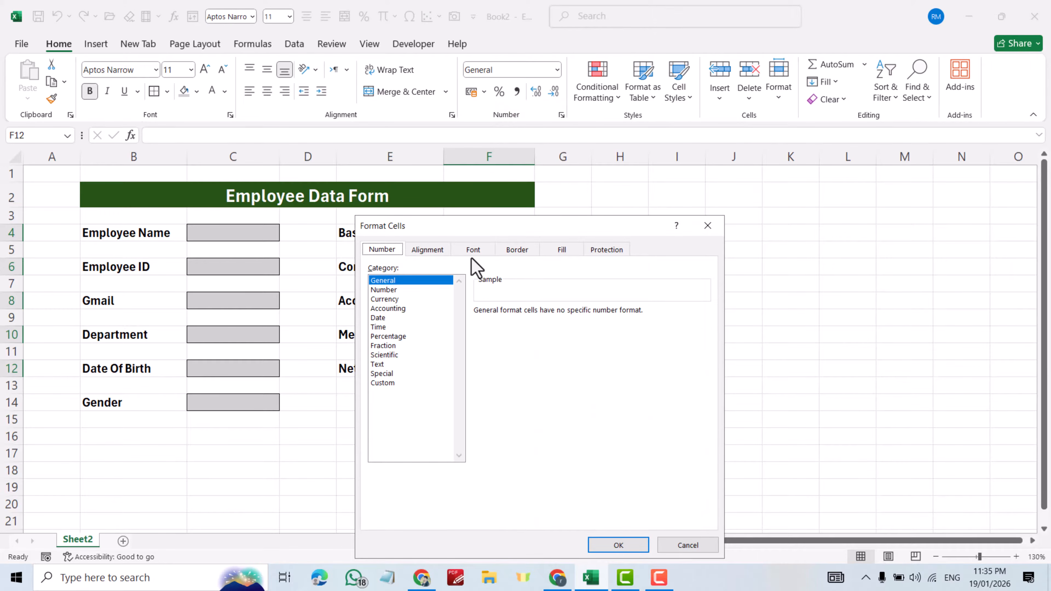
{"action": "left_click", "coordinate": [383, 289]}
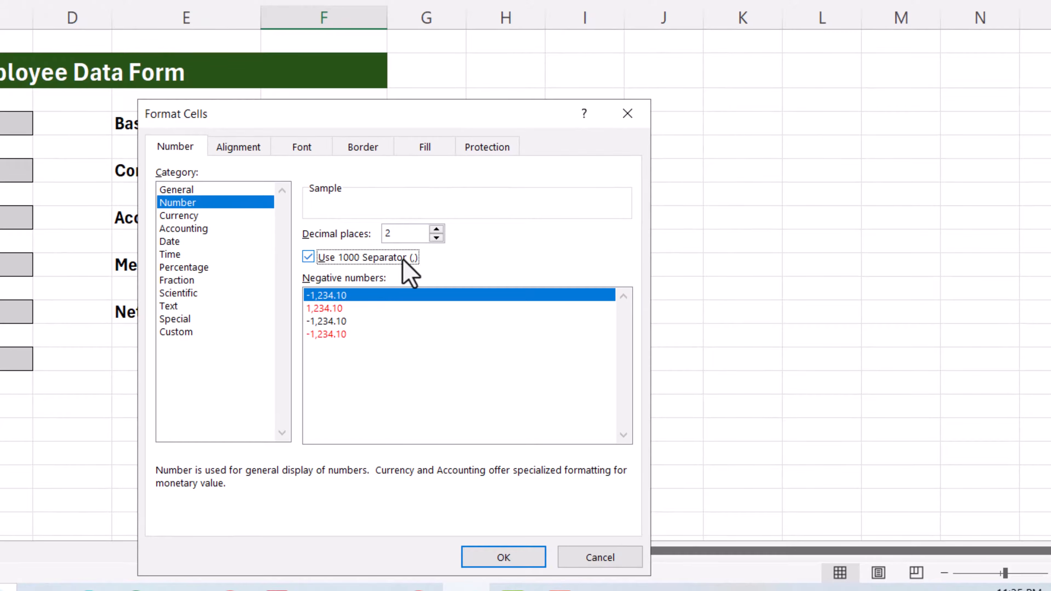
{"action": "left_click", "coordinate": [440, 237]}
{"action": "left_click", "coordinate": [439, 238]}
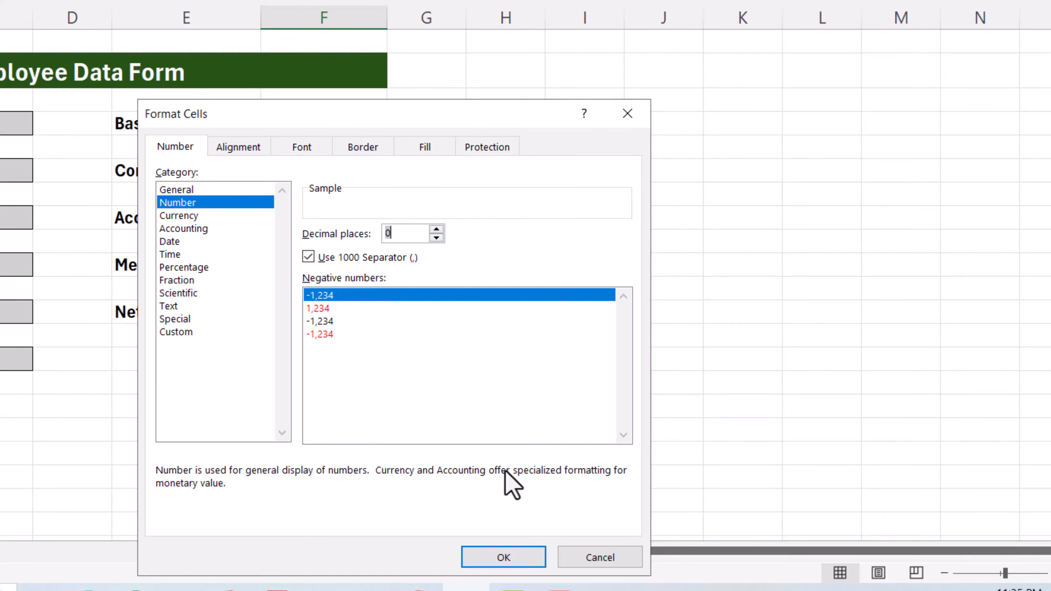
{"action": "left_click", "coordinate": [518, 554]}
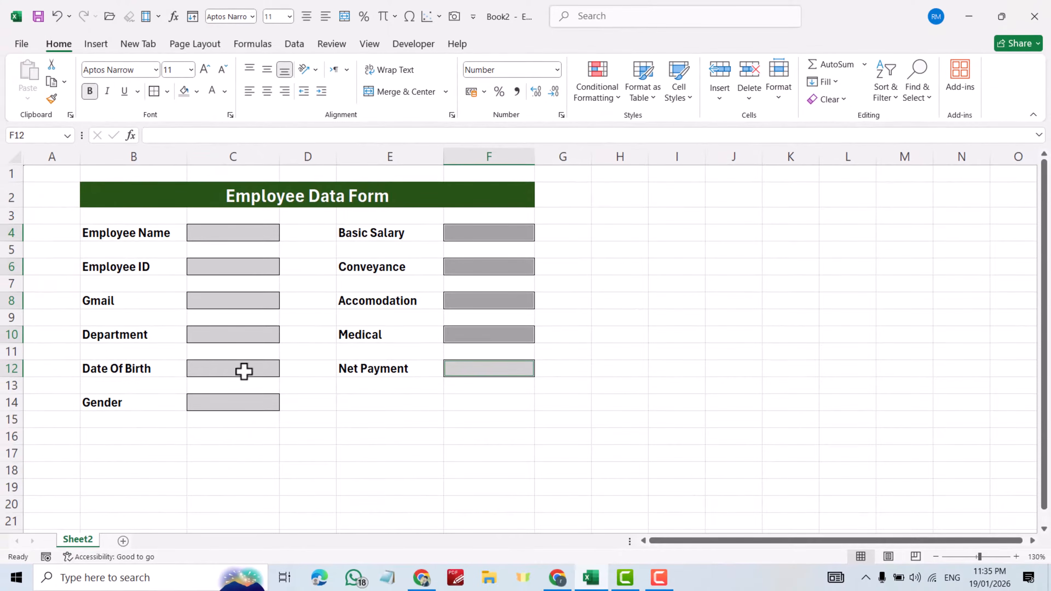
- Set the Date Of Birth cell C12 to the Short Date format
{"action": "left_click", "coordinate": [228, 369]}
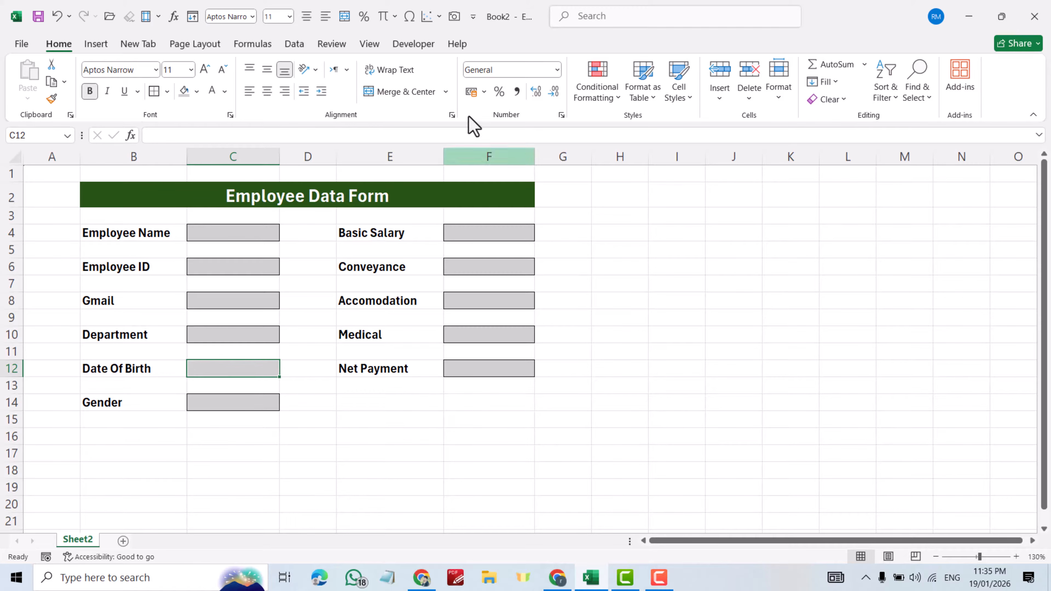
{"action": "left_click", "coordinate": [556, 71]}
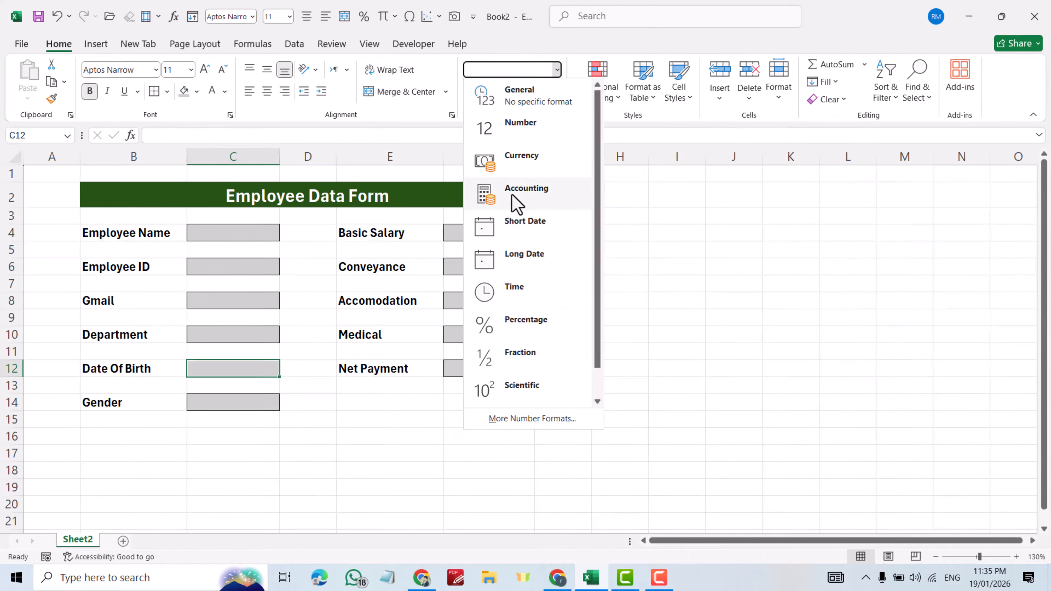
{"action": "left_click", "coordinate": [522, 218]}
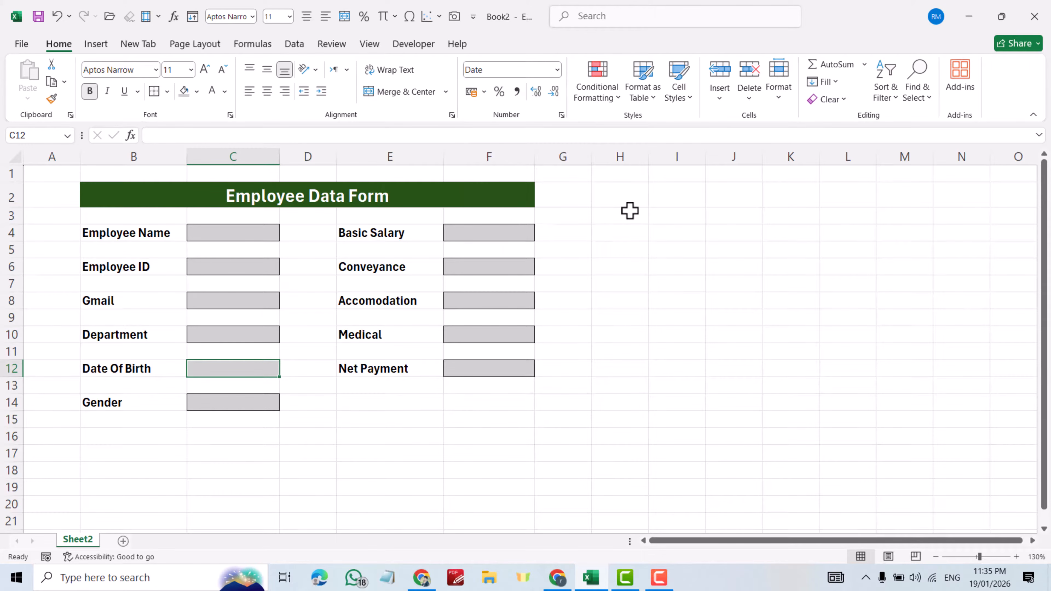
{"action": "left_click", "coordinate": [213, 402]}
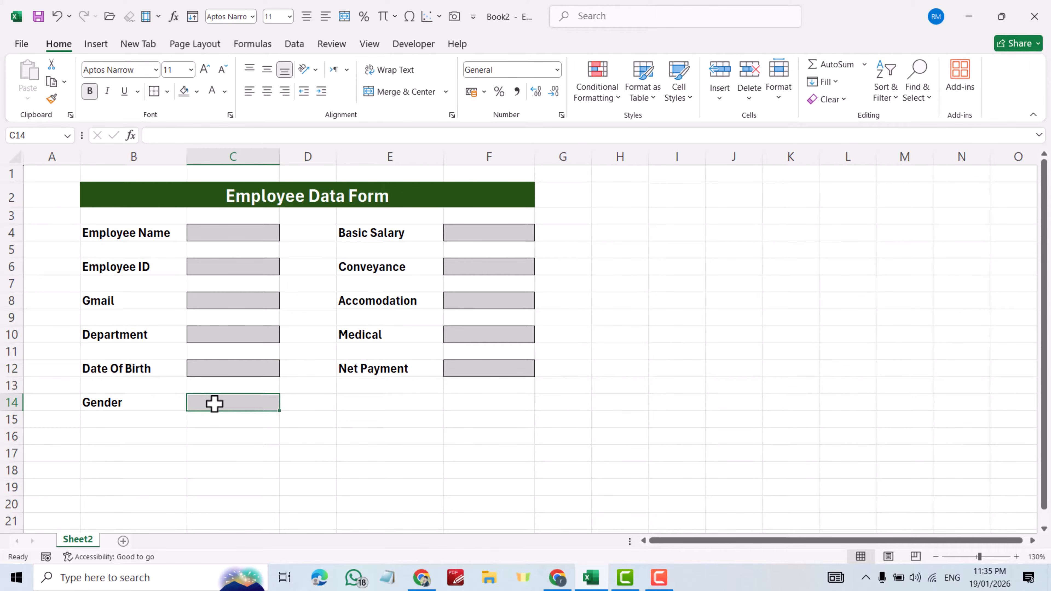
- Add a 'Male, Female' list validation to Gender cell C14 and select Female
{"action": "left_click", "coordinate": [294, 43]}
{"action": "left_click", "coordinate": [620, 100]}
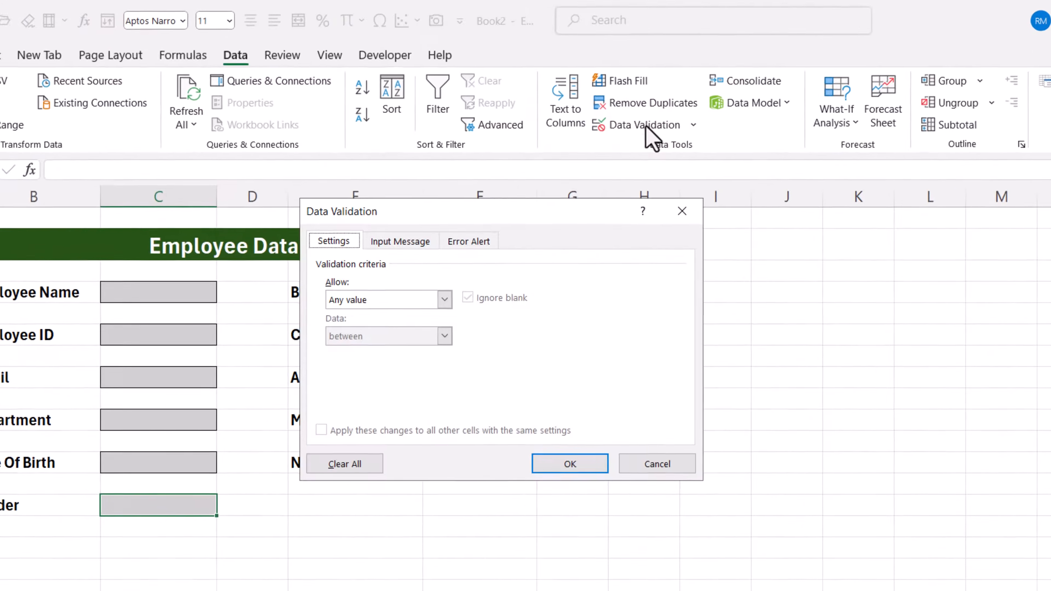
{"action": "left_click", "coordinate": [377, 311]}
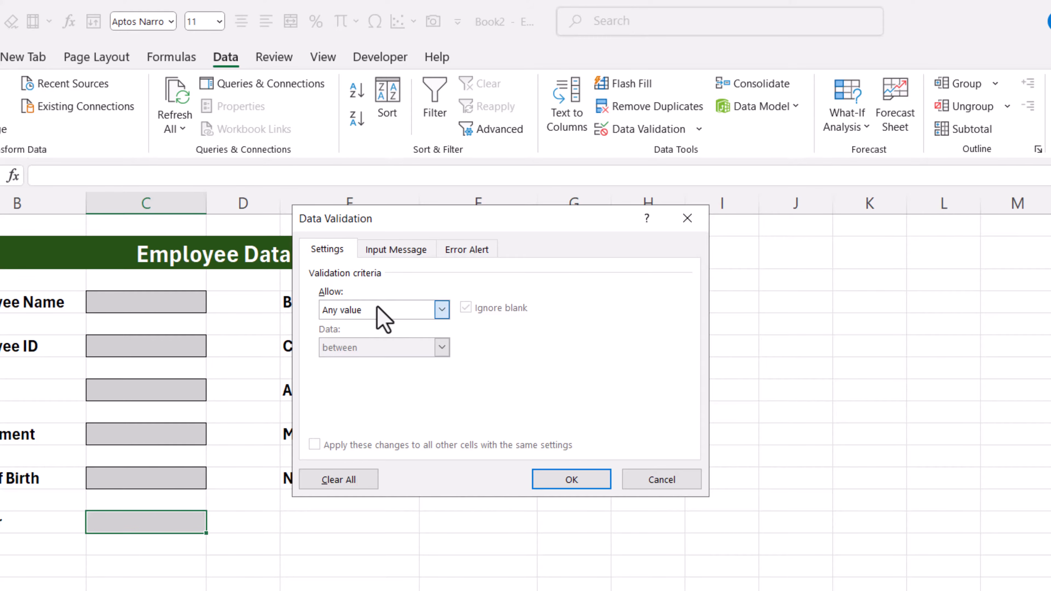
{"action": "left_click", "coordinate": [343, 362]}
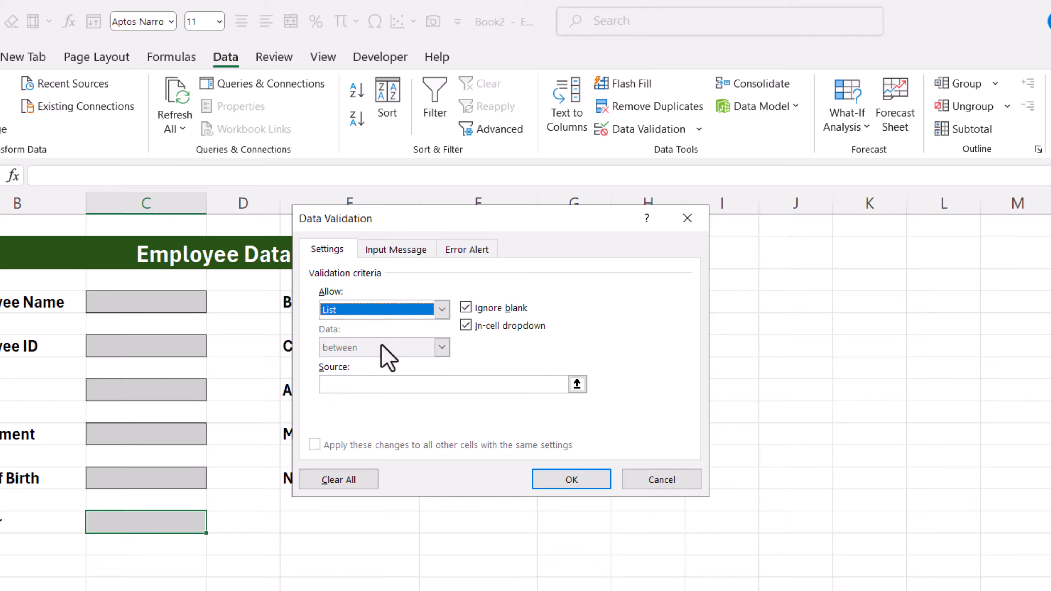
{"action": "left_click", "coordinate": [349, 384]}
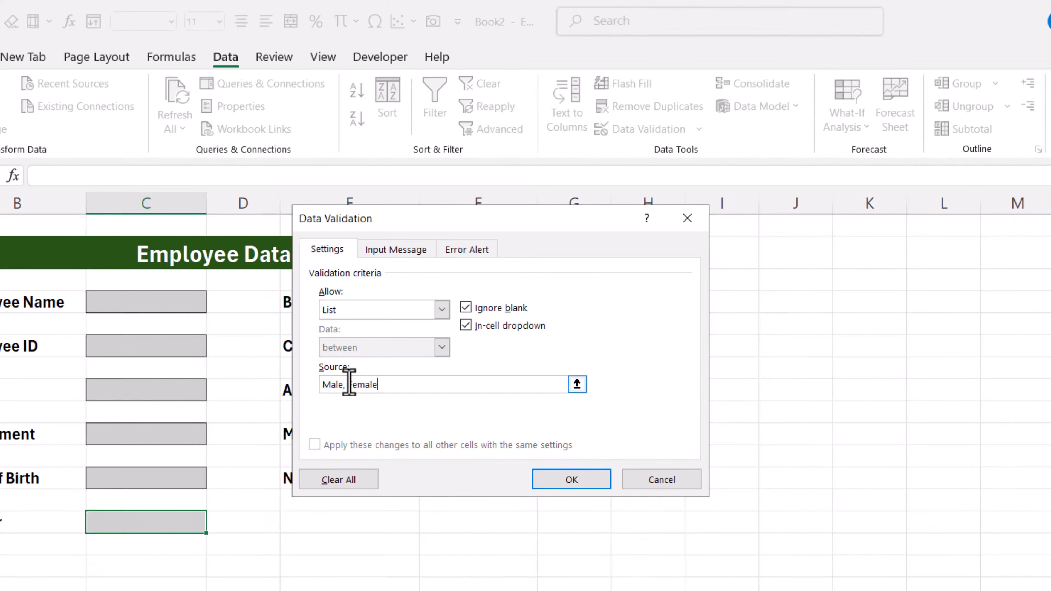
{"action": "type", "text": "Male, Female"}
{"action": "left_click", "coordinate": [569, 480]}
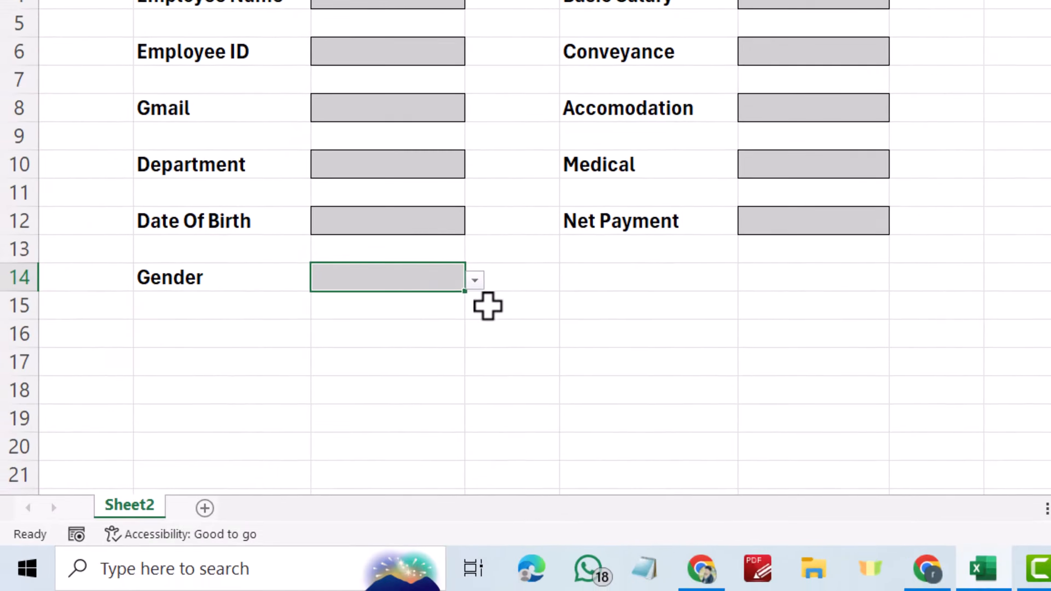
{"action": "left_click", "coordinate": [475, 282]}
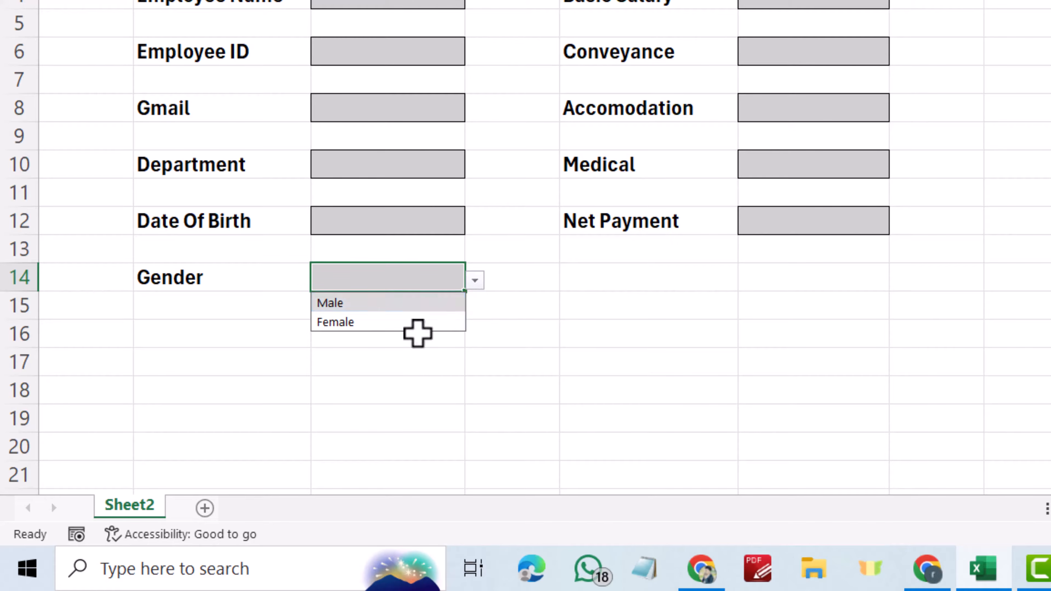
{"action": "left_click", "coordinate": [393, 306]}
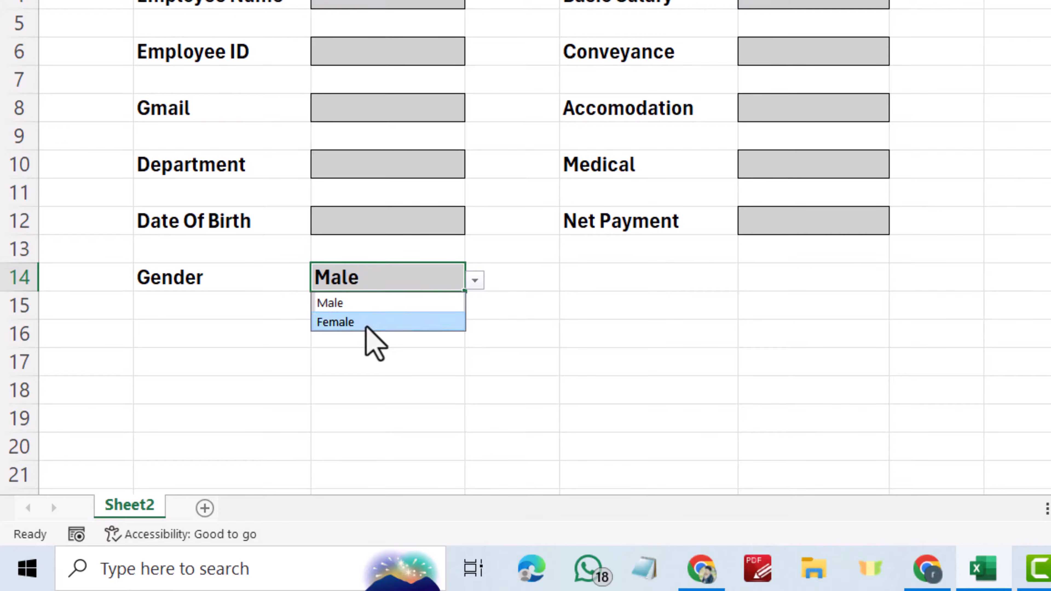
{"action": "left_click", "coordinate": [366, 325]}
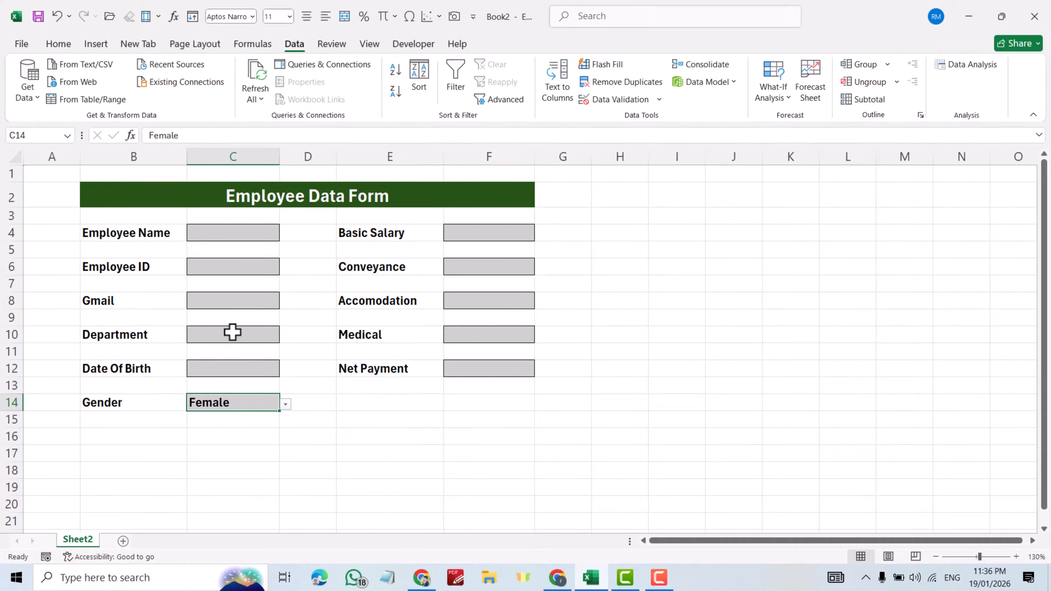
{"action": "left_click", "coordinate": [244, 335]}
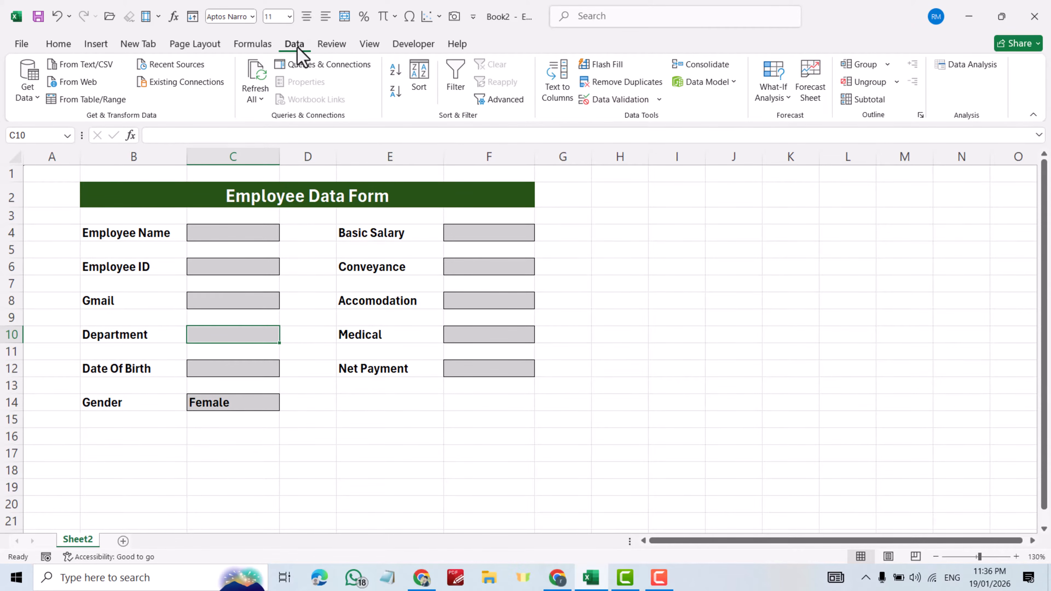
- Add an 'Engineer, Accountant, HR, Admin' list validation to Department cell C10 and choose Engineer
{"action": "left_click", "coordinate": [618, 100]}
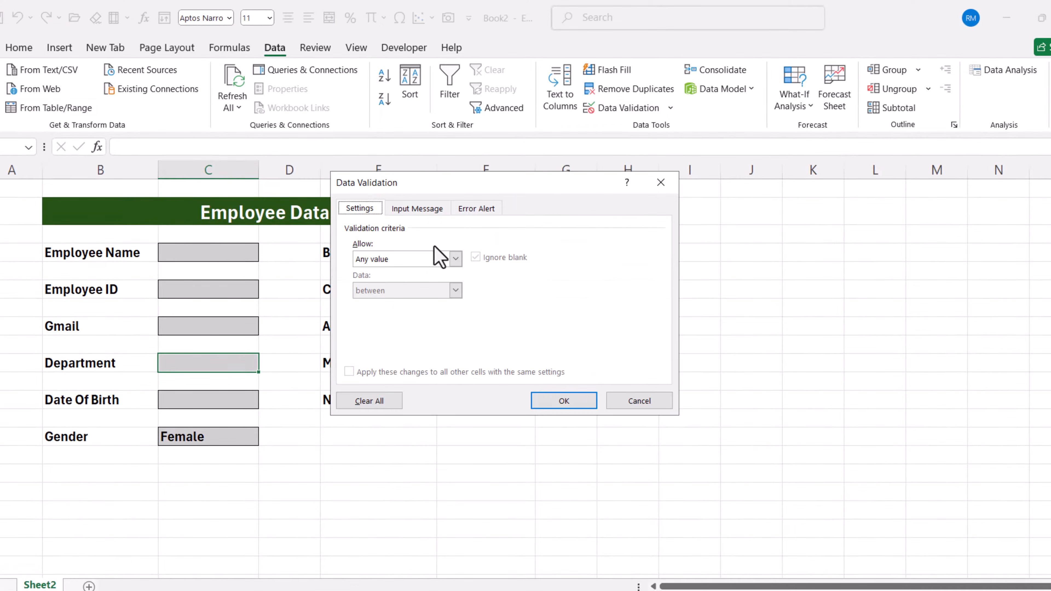
{"action": "left_click", "coordinate": [382, 263]}
{"action": "left_click", "coordinate": [372, 301]}
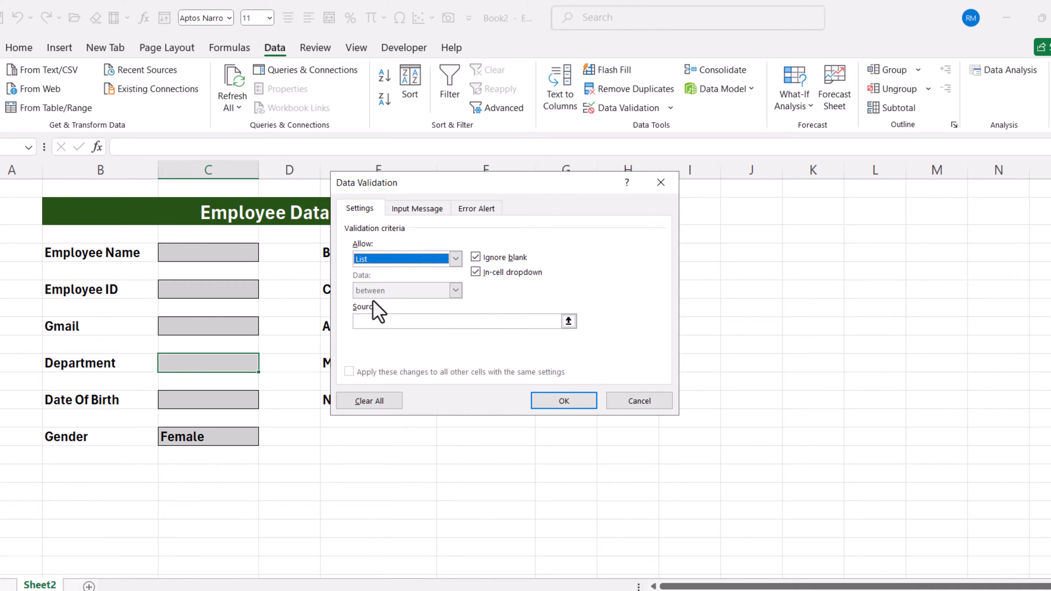
{"action": "left_click", "coordinate": [374, 321]}
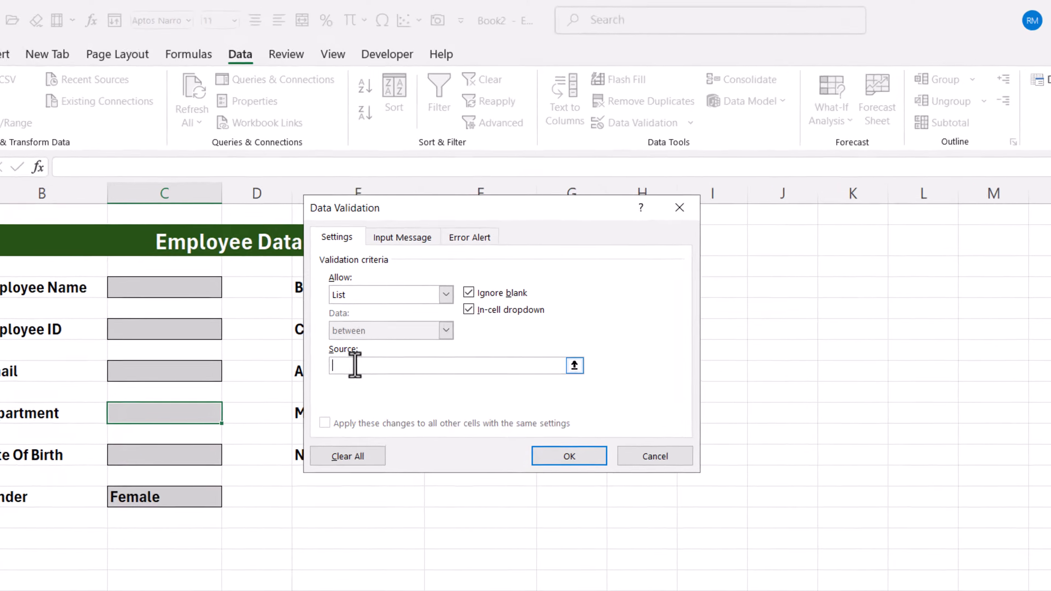
{"action": "type", "text": "E"}
{"action": "type", "text": "ngineer, A"}
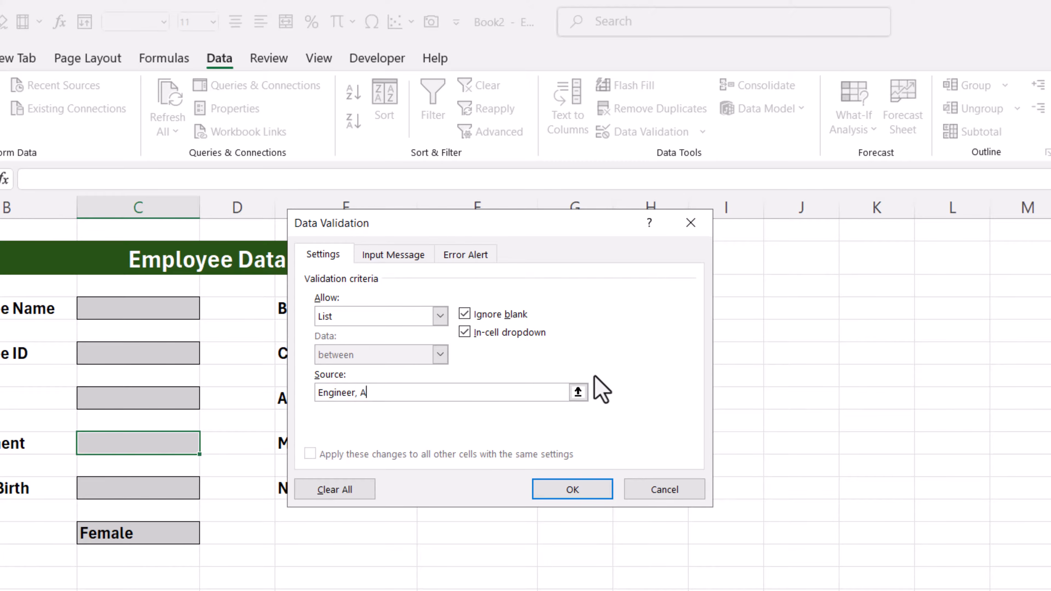
{"action": "type", "text": "ccountant, HR, Admi"}
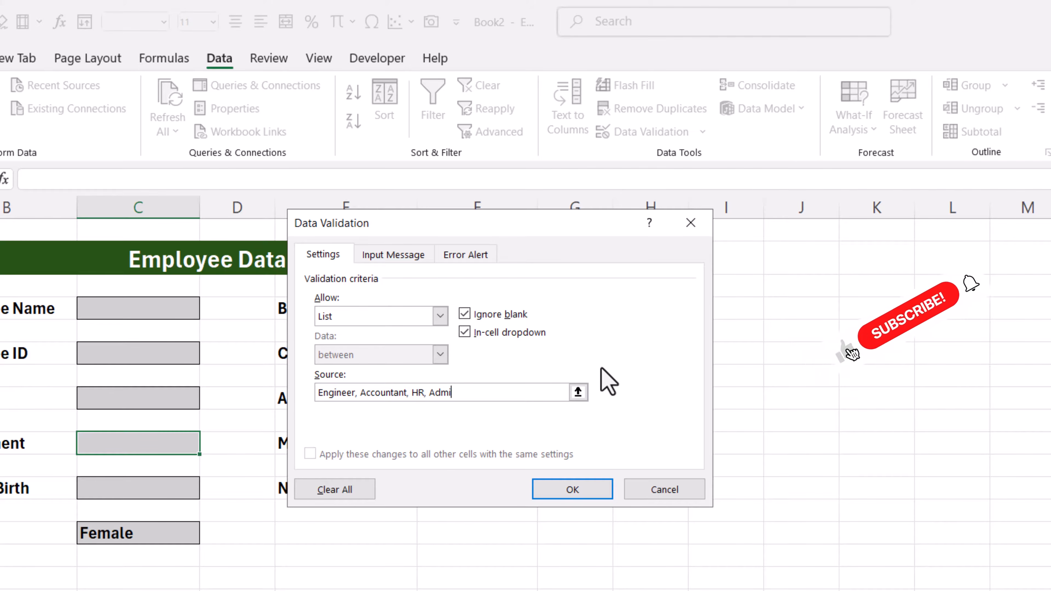
{"action": "type", "text": "n"}
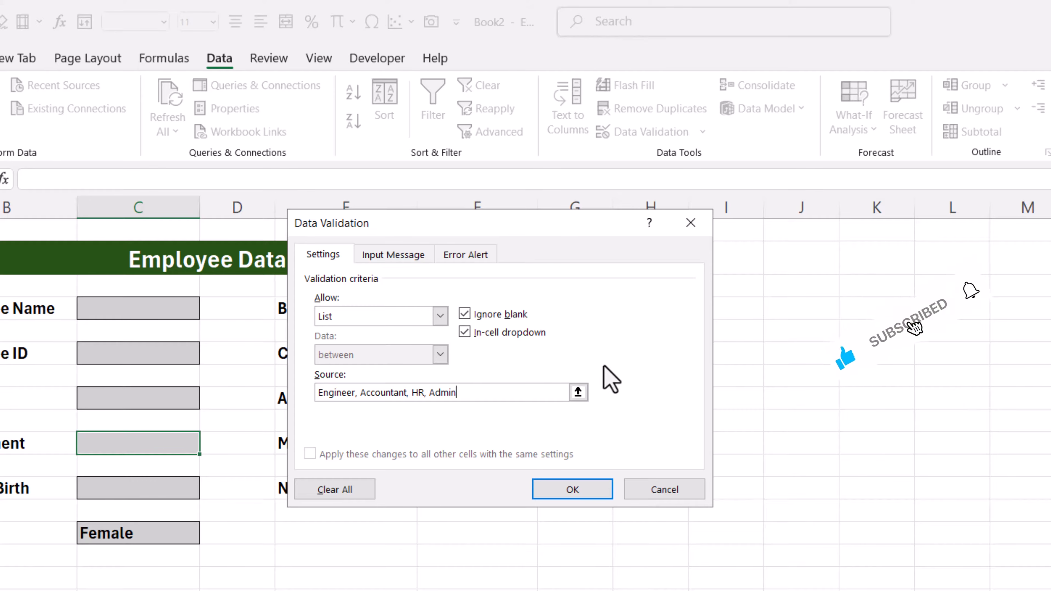
{"action": "left_click", "coordinate": [571, 492]}
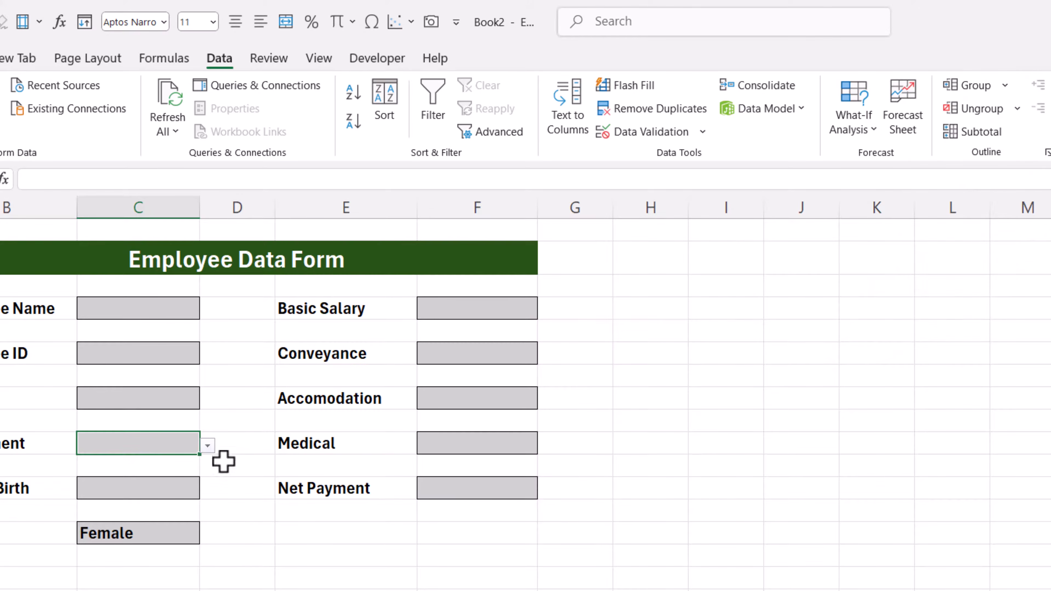
{"action": "left_click", "coordinate": [208, 446]}
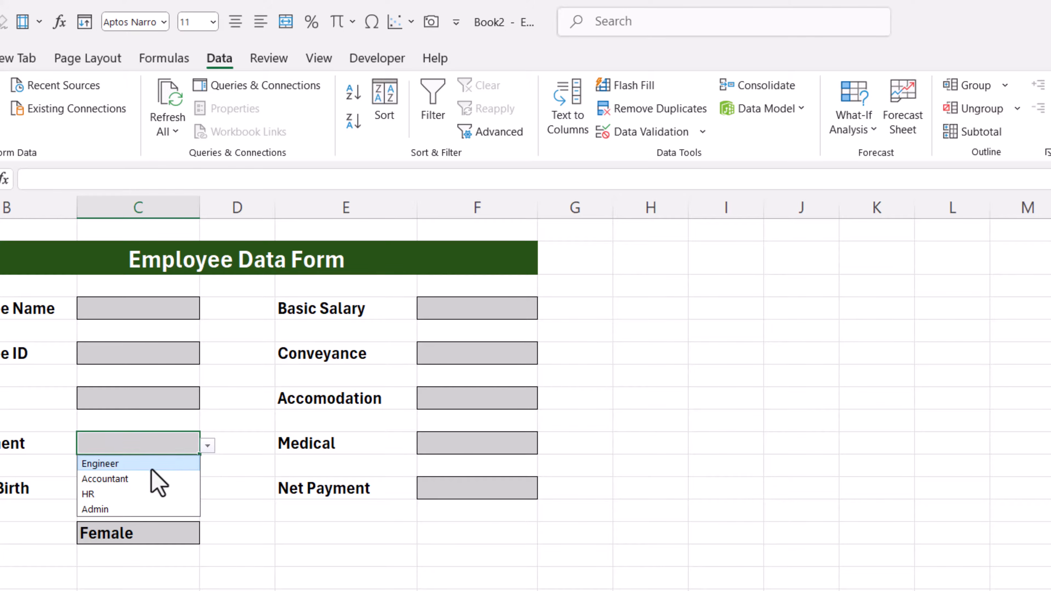
{"action": "left_click", "coordinate": [208, 446]}
{"action": "left_click", "coordinate": [208, 446]}
{"action": "left_click", "coordinate": [109, 467]}
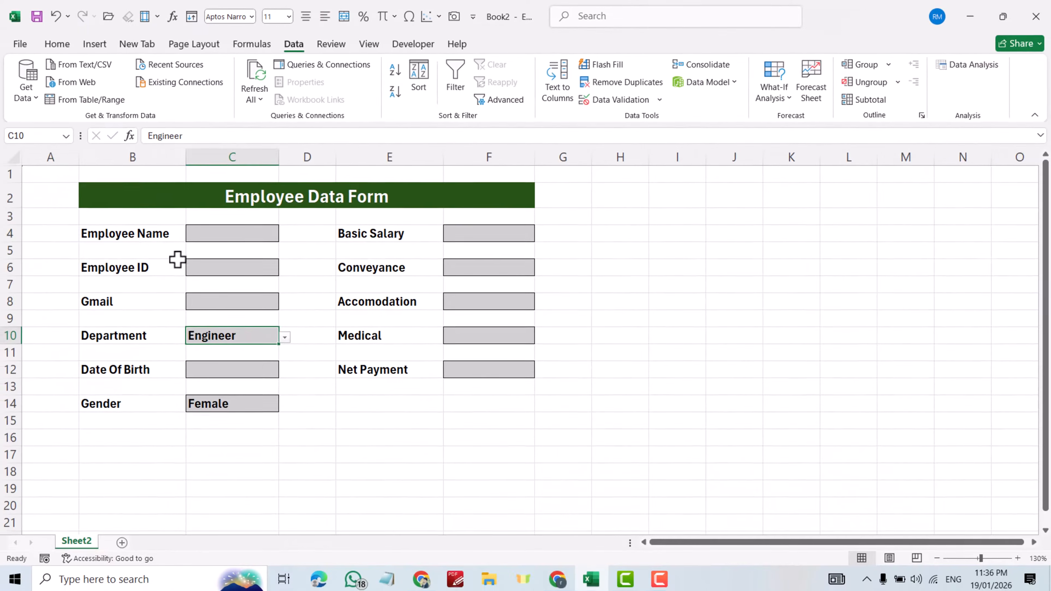
{"action": "left_click", "coordinate": [51, 178]}
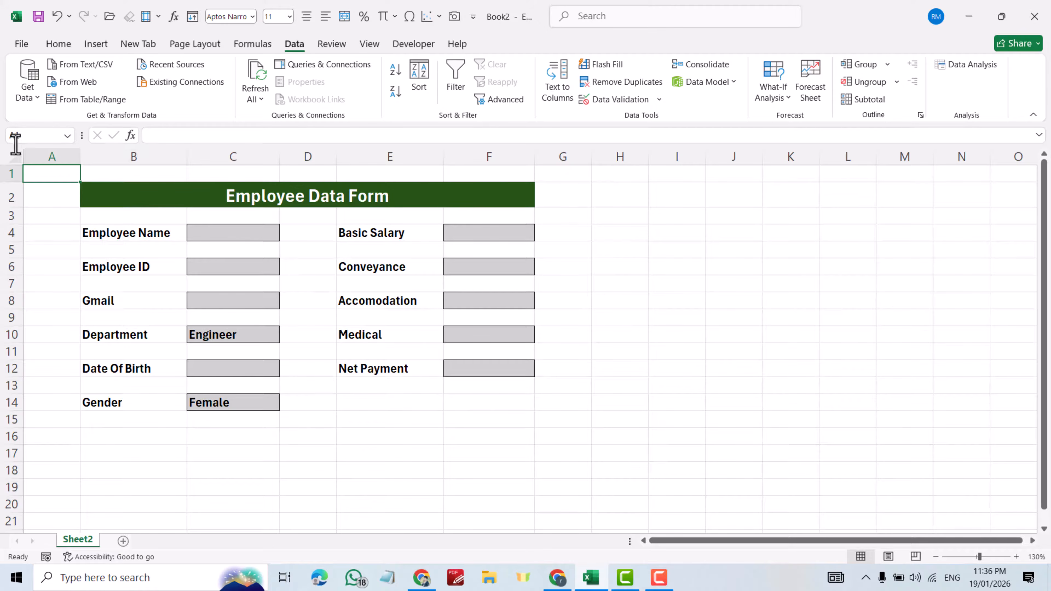
- Select the whole sheet except A1:G17 and fill it with a grey theme colour
{"action": "left_click", "coordinate": [17, 158]}
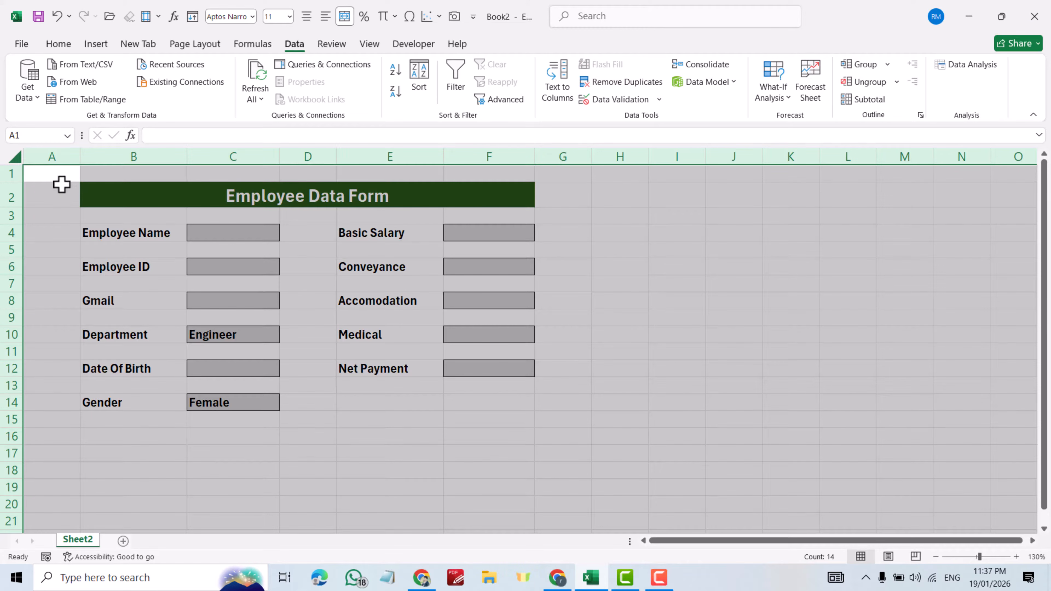
{"action": "left_click_drag", "start_coordinate": [52, 176], "coordinate": [573, 454]}
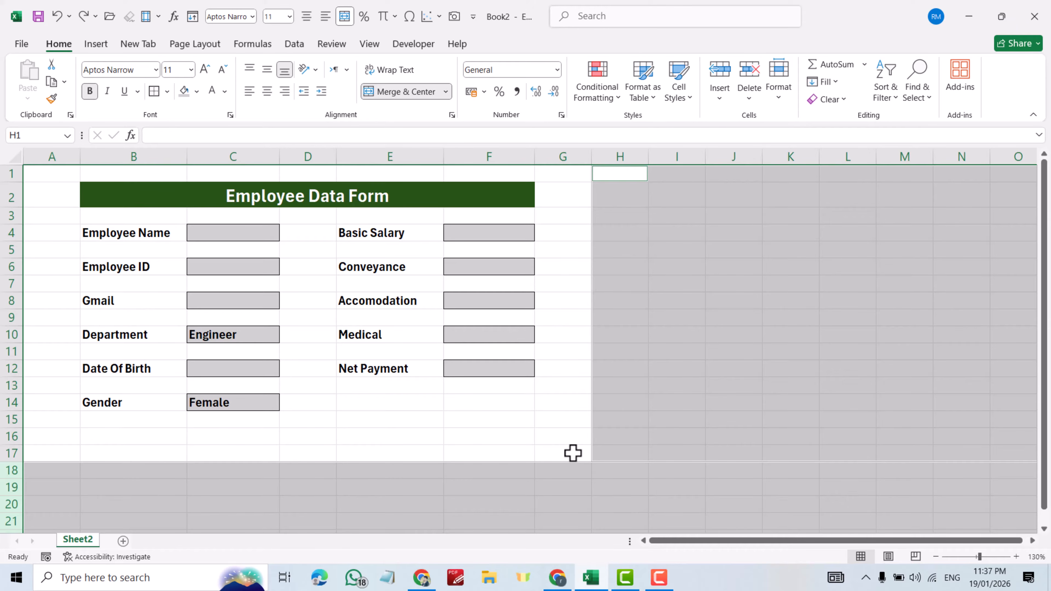
{"action": "left_click", "coordinate": [196, 92]}
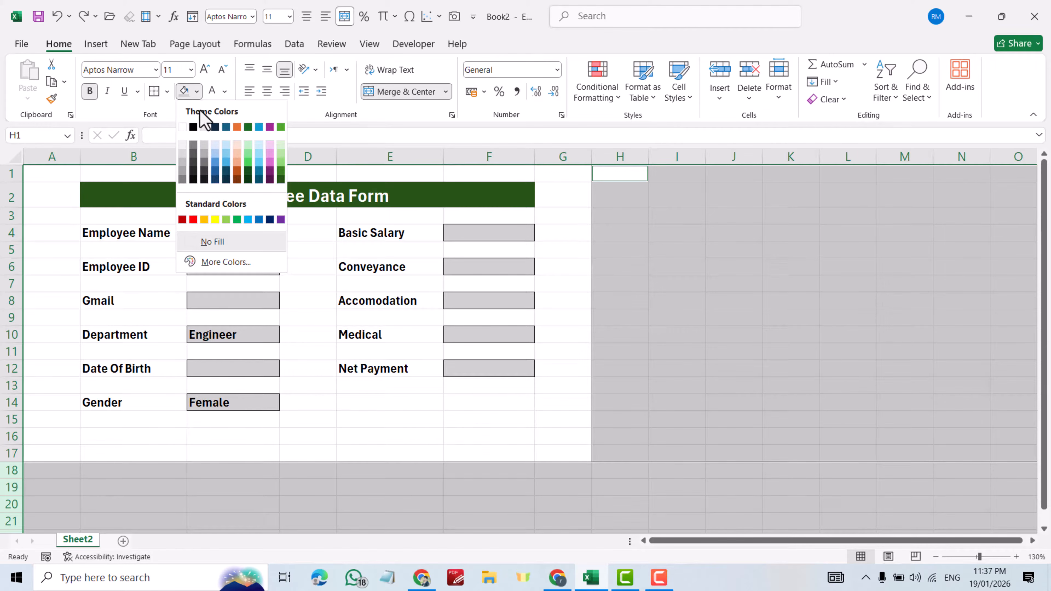
{"action": "left_click", "coordinate": [204, 146]}
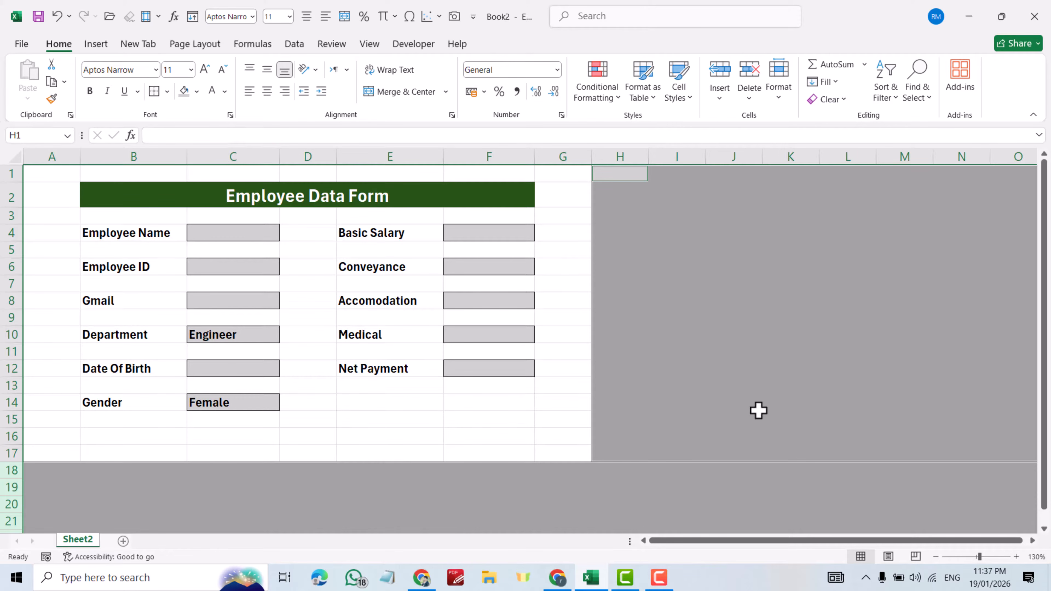
{"action": "scroll", "coordinate": [758, 411], "scroll_direction": "down", "scroll_amount": 2}
{"action": "scroll", "coordinate": [758, 410], "scroll_direction": "up", "scroll_amount": 2}
{"action": "left_click", "coordinate": [758, 408]}
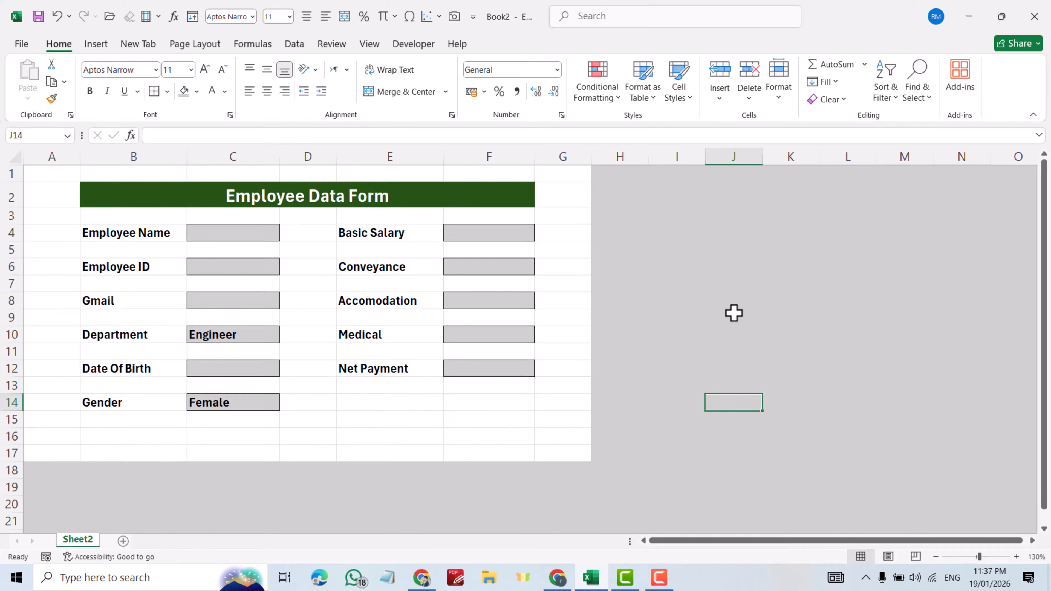
- Hide the sheet gridlines and narrow columns A and G
{"action": "left_click", "coordinate": [369, 45]}
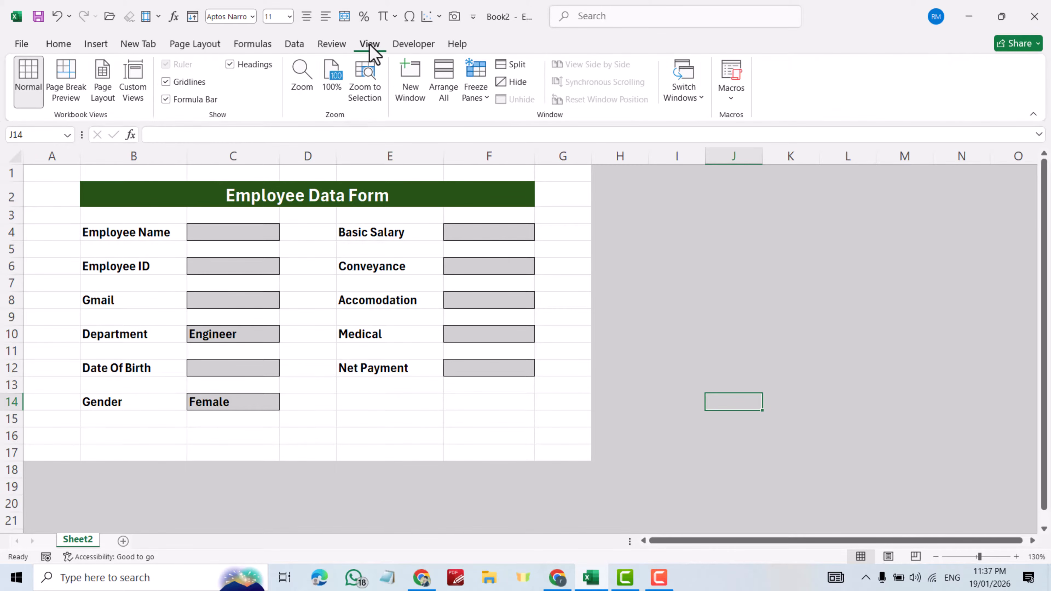
{"action": "left_click", "coordinate": [165, 82]}
{"action": "left_click", "coordinate": [776, 370]}
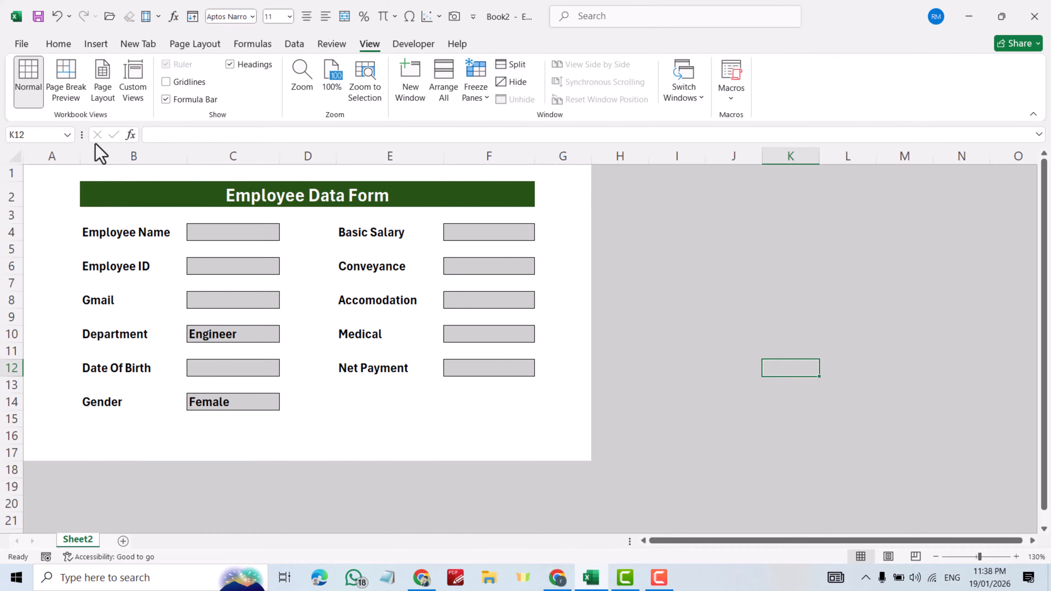
{"action": "left_click_drag", "start_coordinate": [76, 154], "coordinate": [43, 157]}
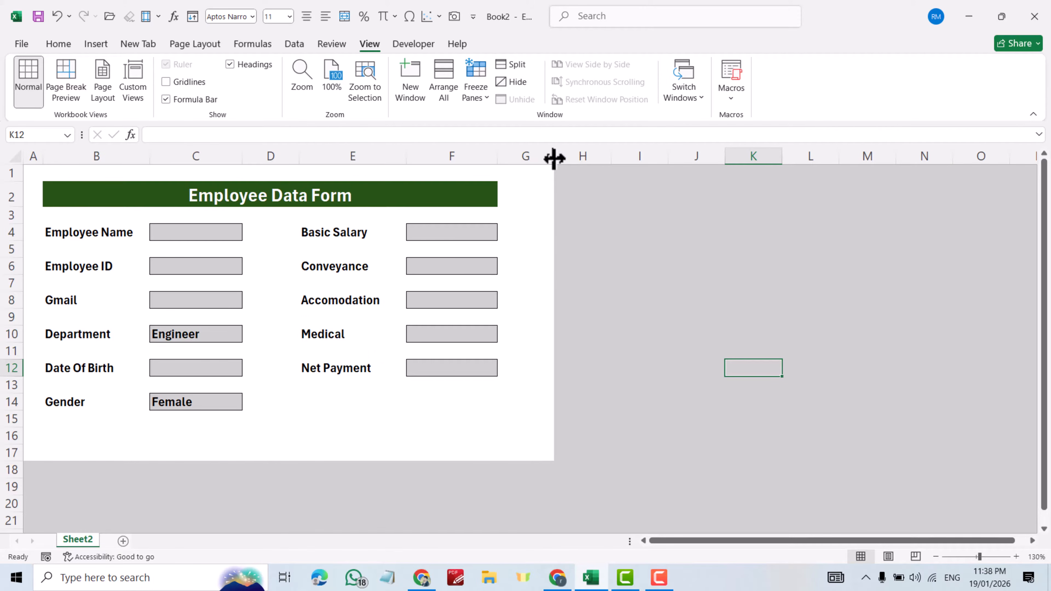
{"action": "left_click_drag", "start_coordinate": [554, 158], "coordinate": [521, 155]}
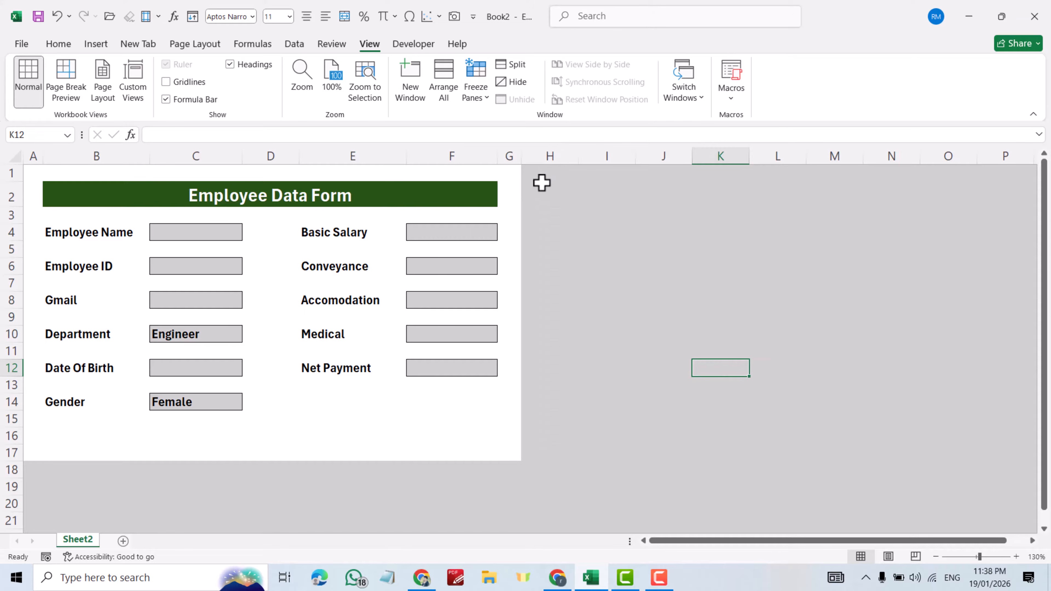
- Middle-align the Employee Data Form title in B2 vertically
{"action": "left_click", "coordinate": [76, 195]}
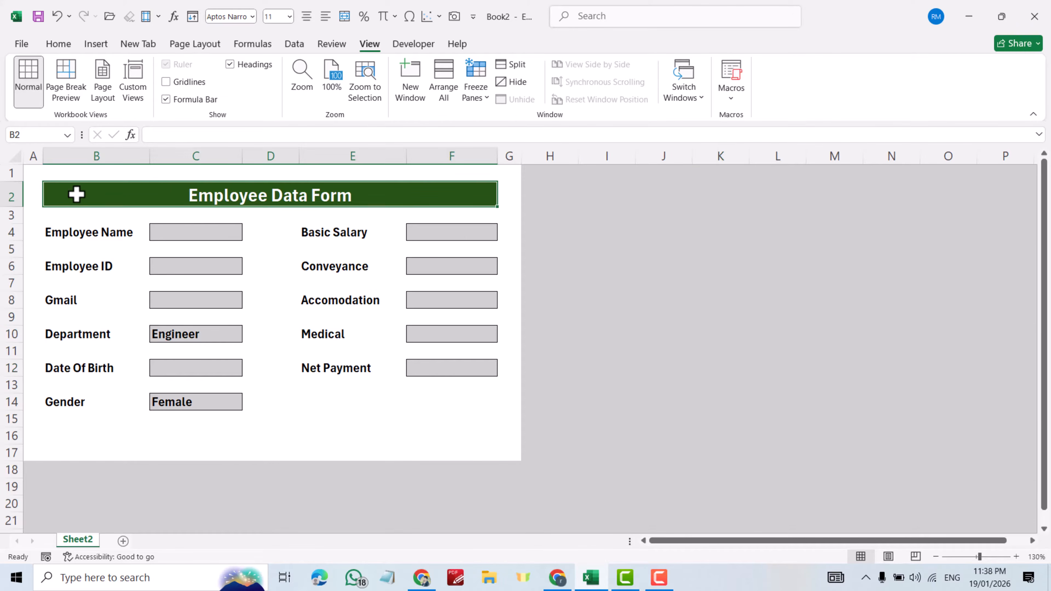
{"action": "left_click", "coordinate": [60, 44]}
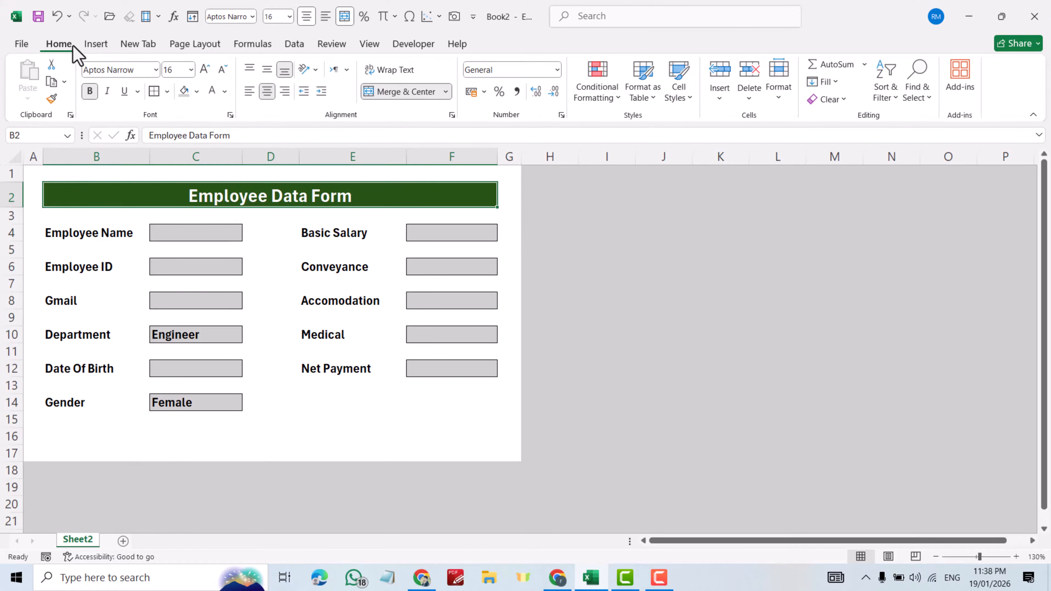
{"action": "left_click", "coordinate": [265, 68]}
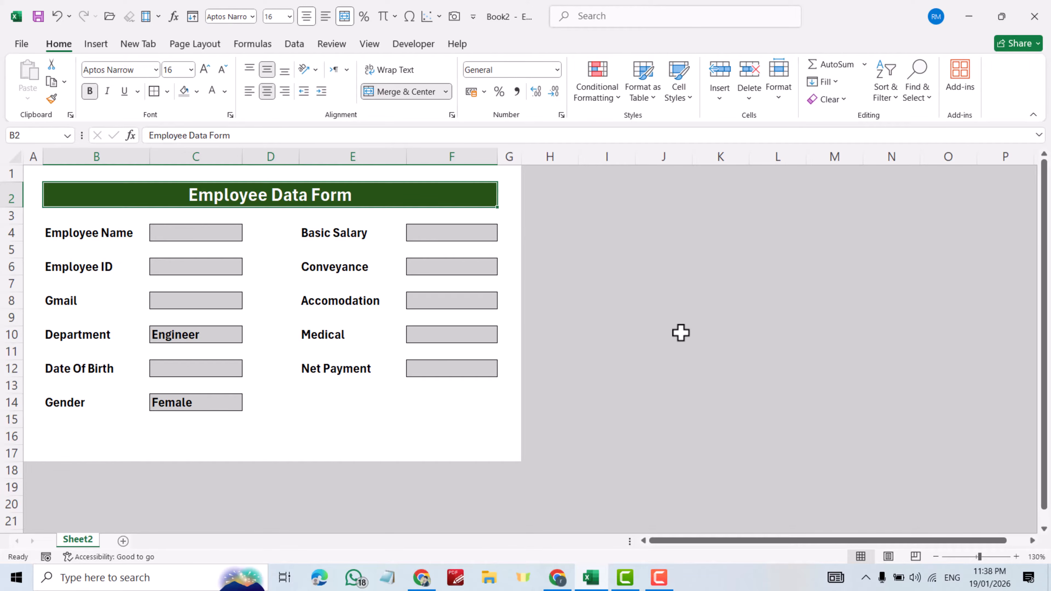
{"action": "left_click_drag", "start_coordinate": [110, 233], "coordinate": [96, 402]}
- Paste the copied field labels as plain values starting at B31
{"action": "key", "text": "ctrl+c"}
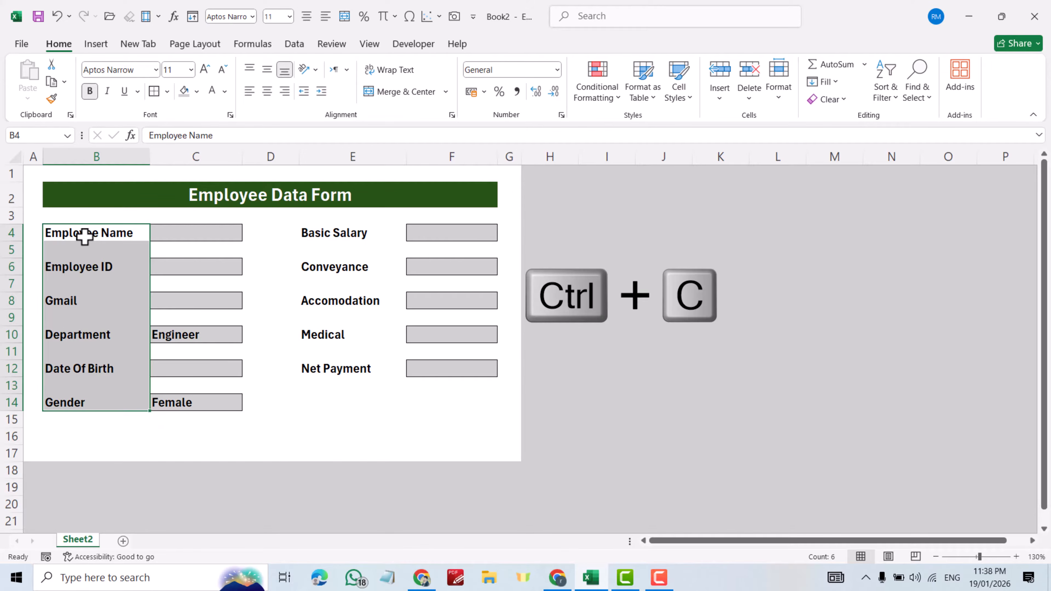
{"action": "scroll", "coordinate": [145, 324], "scroll_direction": "down", "scroll_amount": 5}
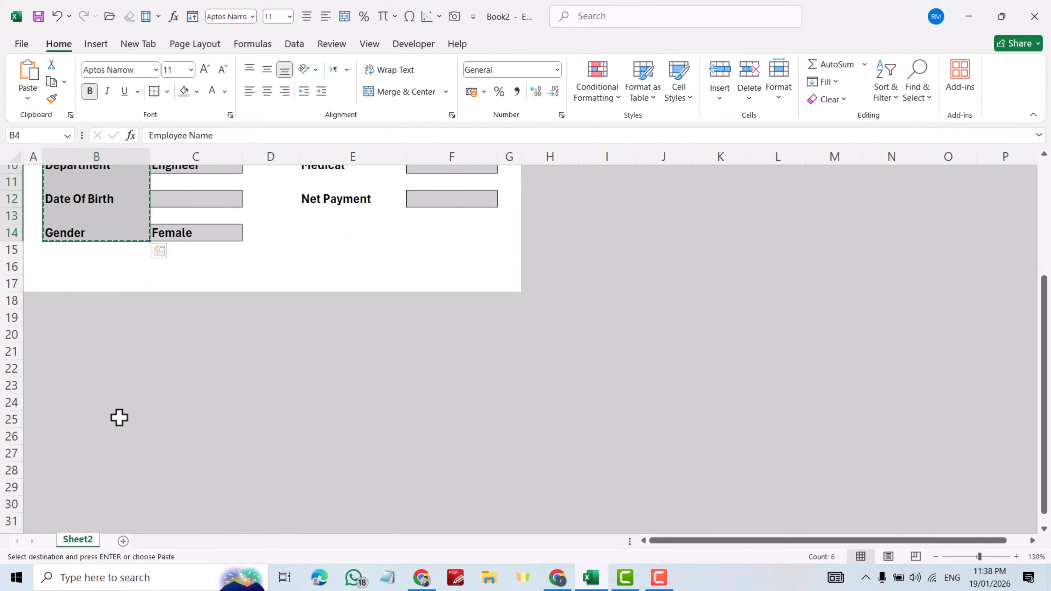
{"action": "left_click", "coordinate": [88, 430]}
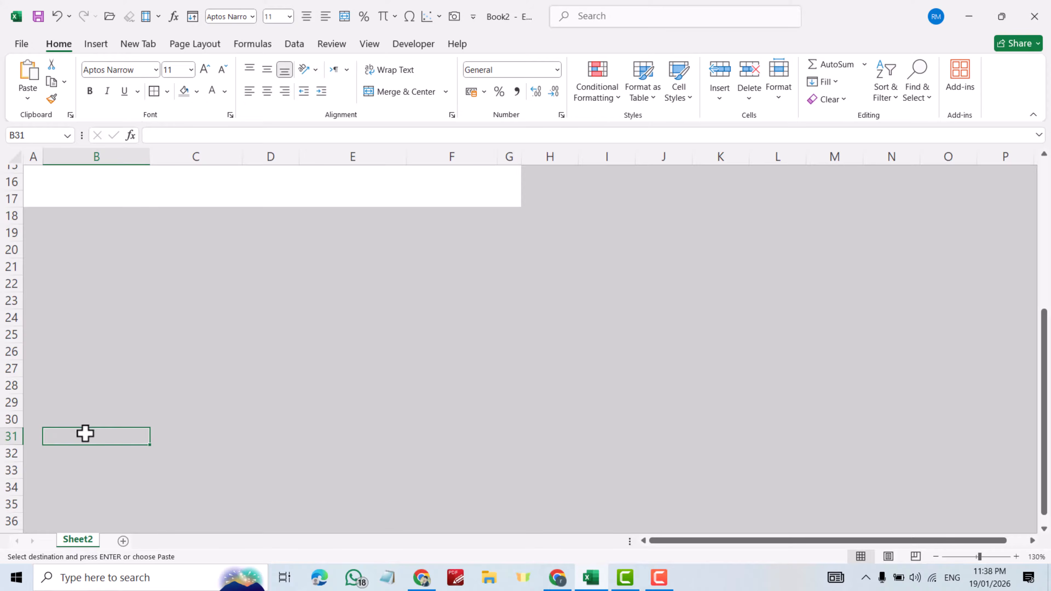
{"action": "right_click", "coordinate": [85, 433]}
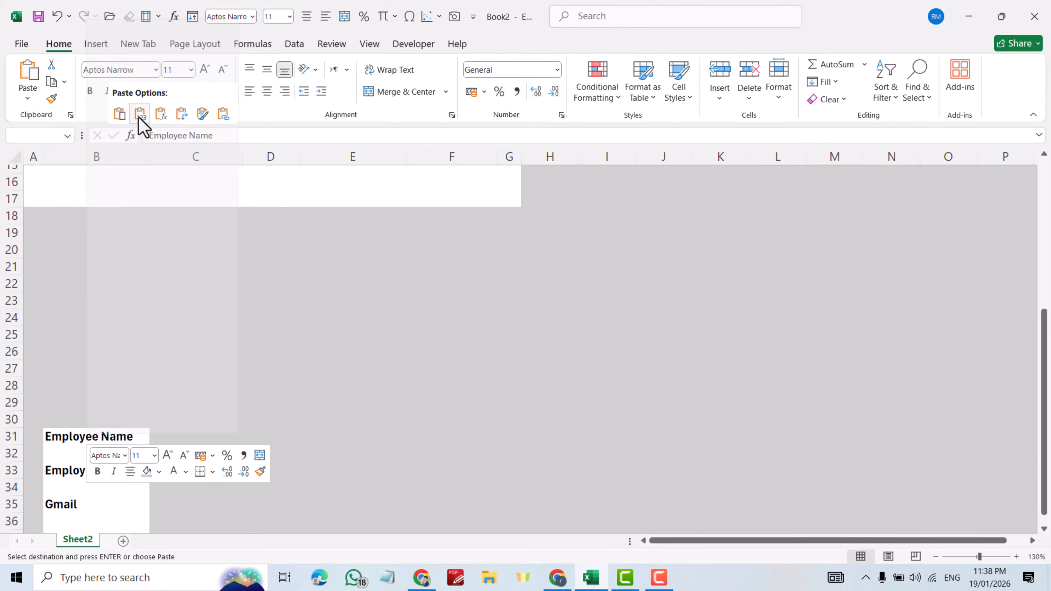
{"action": "left_click", "coordinate": [140, 115]}
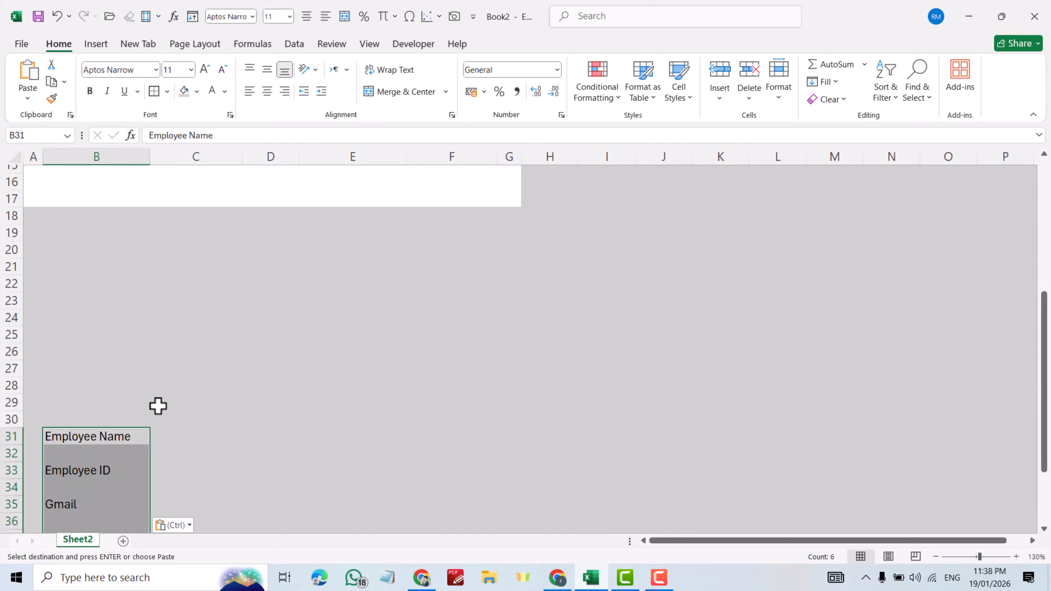
- Paste the salary labels from E4:E12 as values into B42:B50
{"action": "scroll", "coordinate": [159, 405], "scroll_direction": "down", "scroll_amount": 5}
{"action": "scroll", "coordinate": [283, 310], "scroll_direction": "up", "scroll_amount": 10}
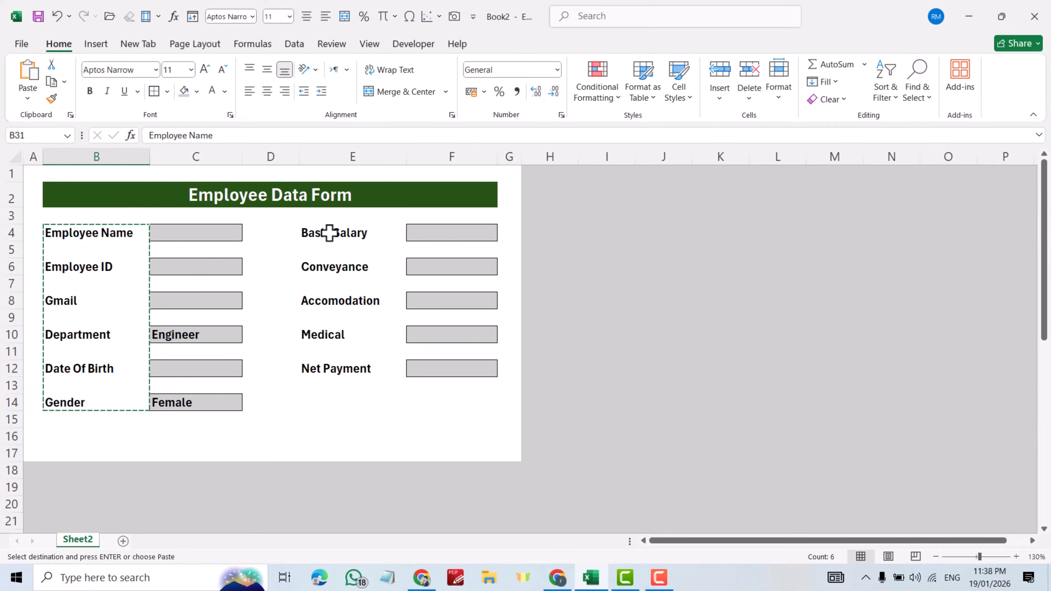
{"action": "left_click_drag", "start_coordinate": [330, 233], "coordinate": [336, 366]}
{"action": "scroll", "coordinate": [248, 393], "scroll_direction": "down", "scroll_amount": 10}
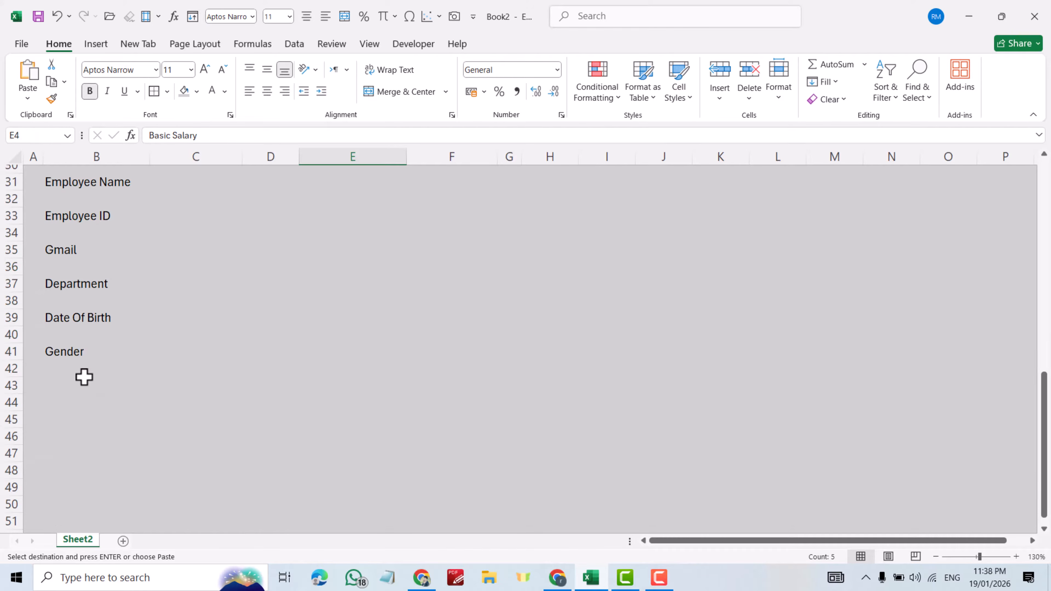
{"action": "left_click", "coordinate": [60, 368]}
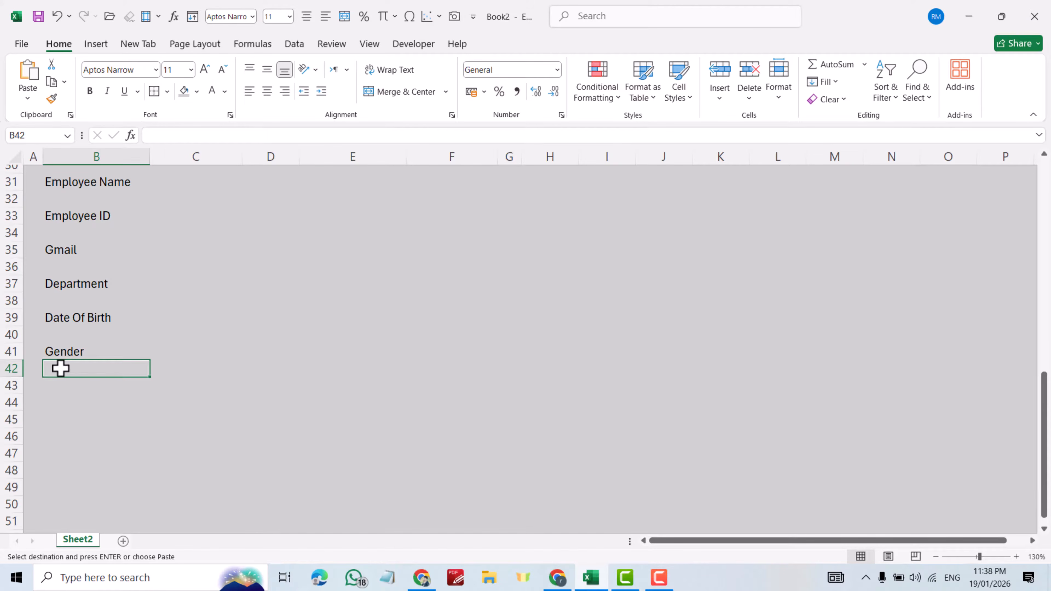
{"action": "right_click", "coordinate": [60, 369]}
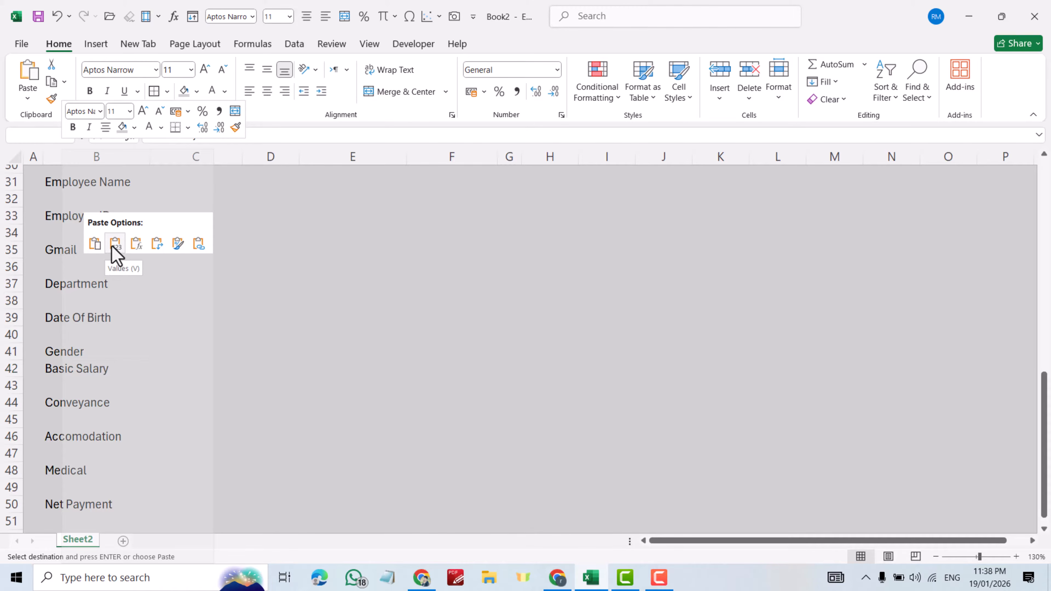
{"action": "left_click", "coordinate": [115, 244]}
- Select the combined label list in column B, B31:B50
{"action": "scroll", "coordinate": [356, 362], "scroll_direction": "down", "scroll_amount": 3}
{"action": "scroll", "coordinate": [359, 360], "scroll_direction": "up", "scroll_amount": 7}
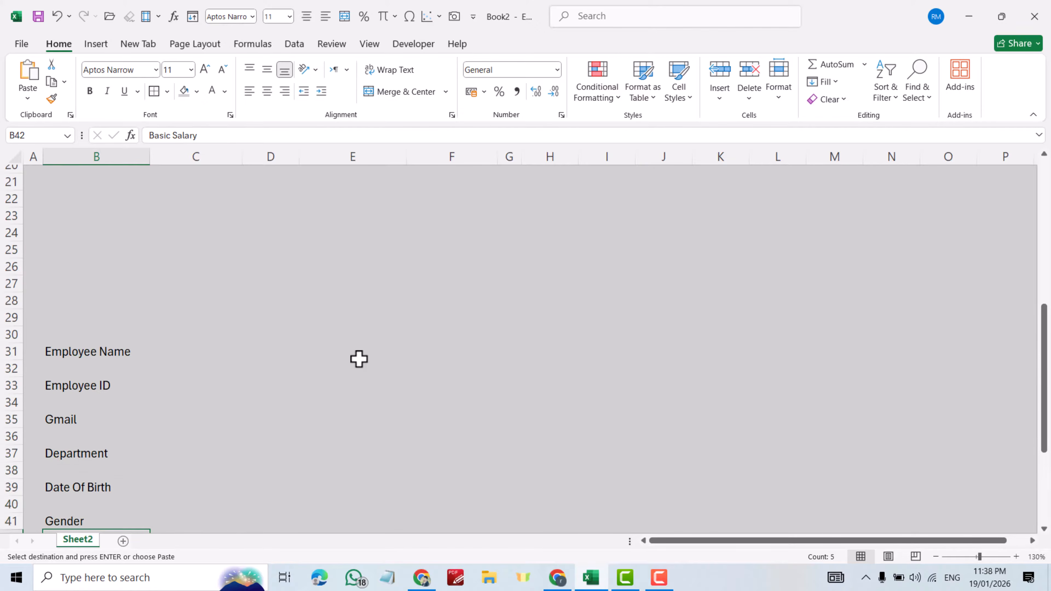
{"action": "scroll", "coordinate": [359, 359], "scroll_direction": "down", "scroll_amount": 2}
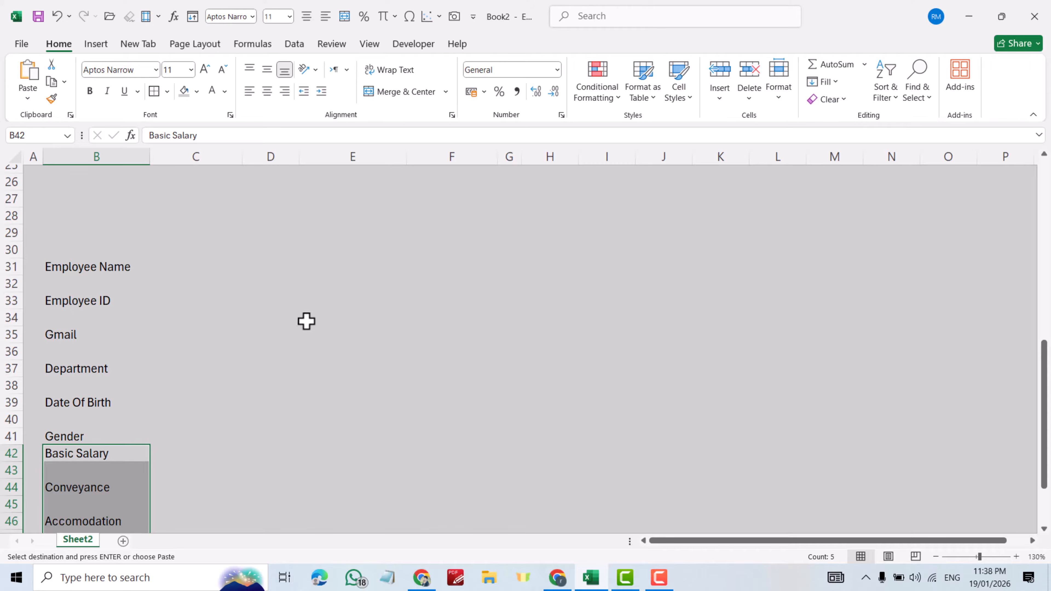
{"action": "left_click_drag", "start_coordinate": [66, 273], "coordinate": [113, 398]}
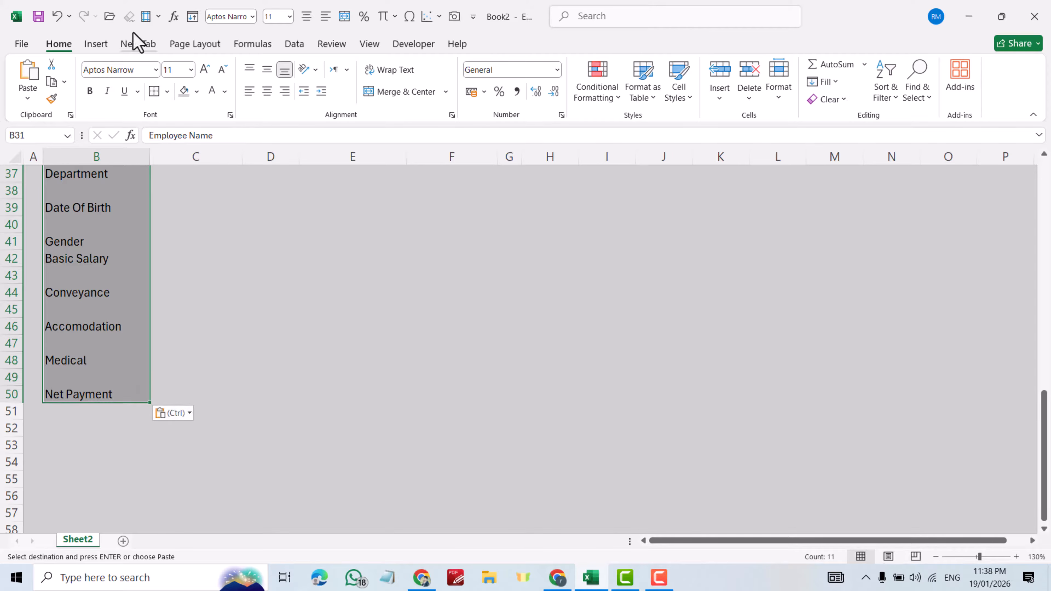
- Turn on Filter from the Data tab and filter the label column to (Blanks) only
{"action": "left_click", "coordinate": [294, 43]}
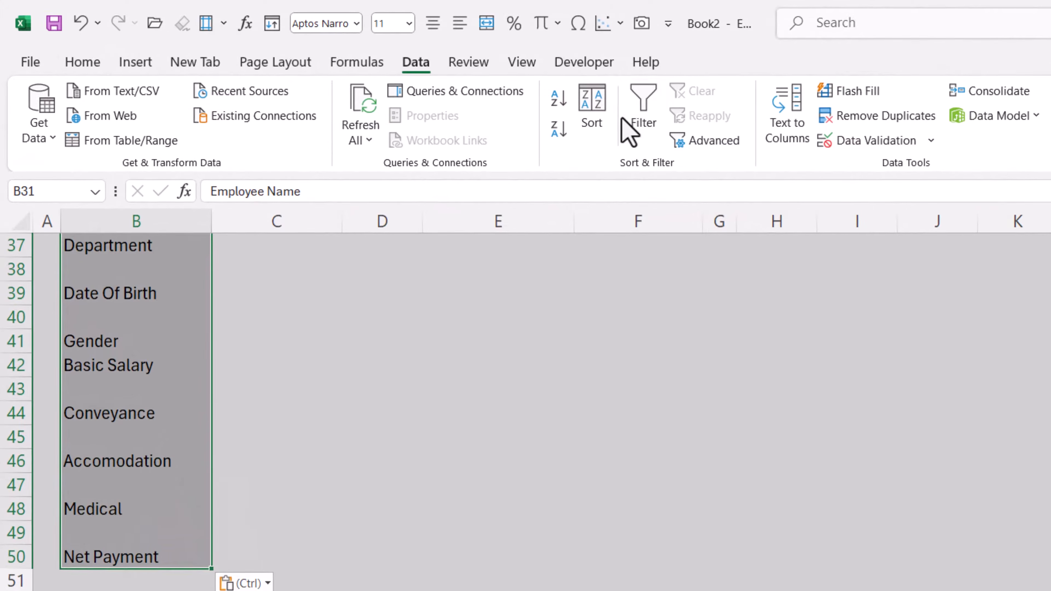
{"action": "left_click", "coordinate": [642, 116]}
{"action": "scroll", "coordinate": [452, 355], "scroll_direction": "up", "scroll_amount": 5}
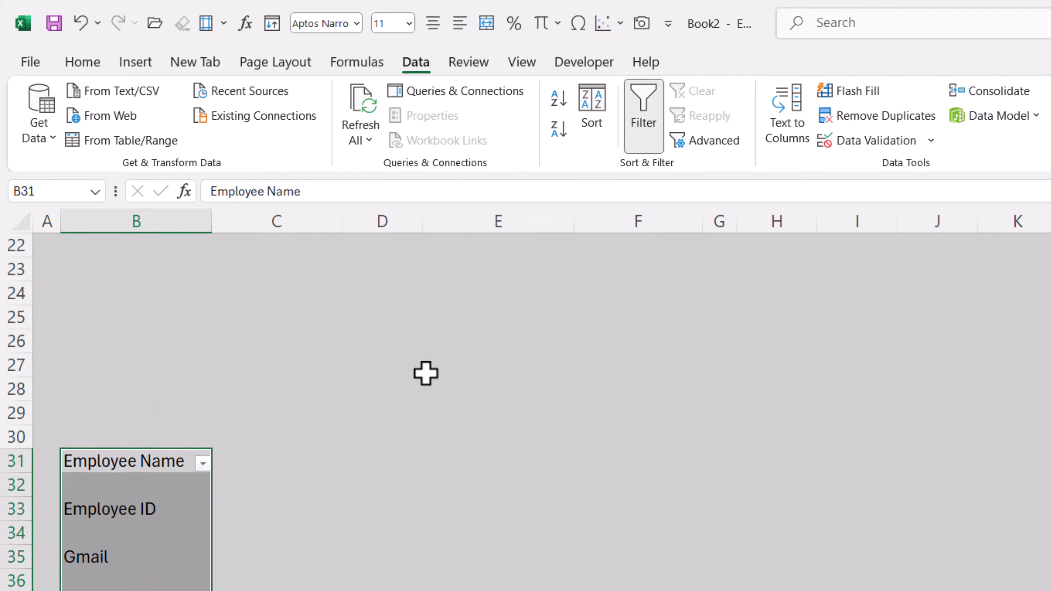
{"action": "scroll", "coordinate": [424, 373], "scroll_direction": "down", "scroll_amount": 2}
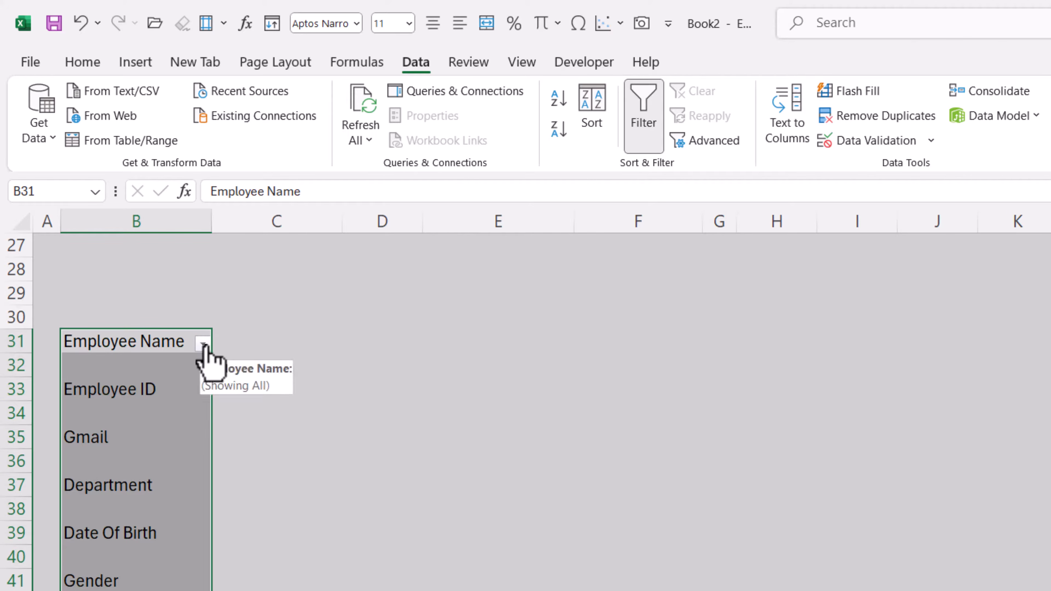
{"action": "left_click", "coordinate": [202, 344]}
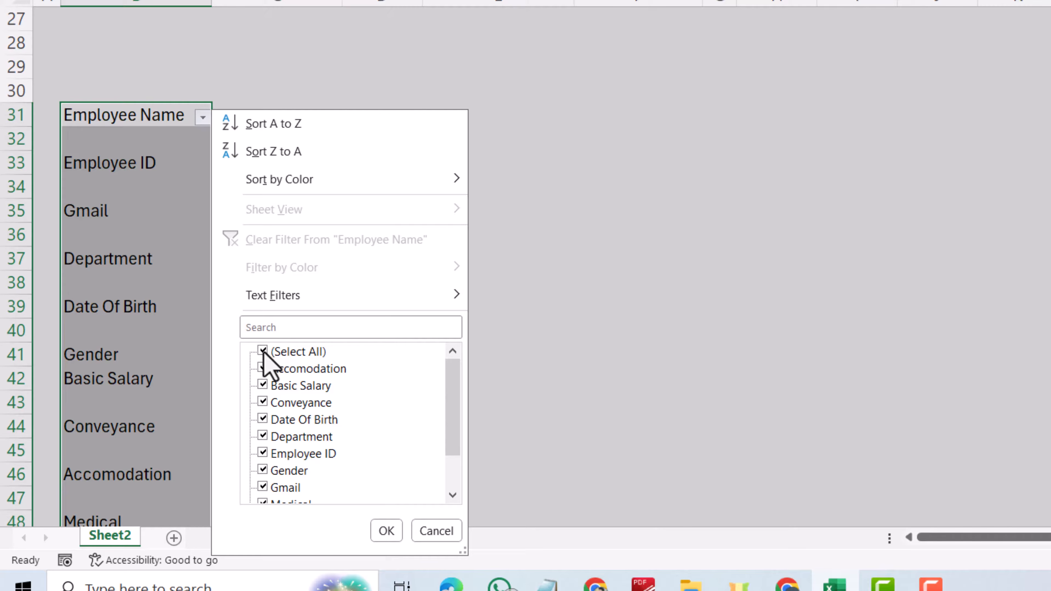
{"action": "left_click", "coordinate": [263, 351]}
{"action": "scroll", "coordinate": [322, 368], "scroll_direction": "down", "scroll_amount": 1}
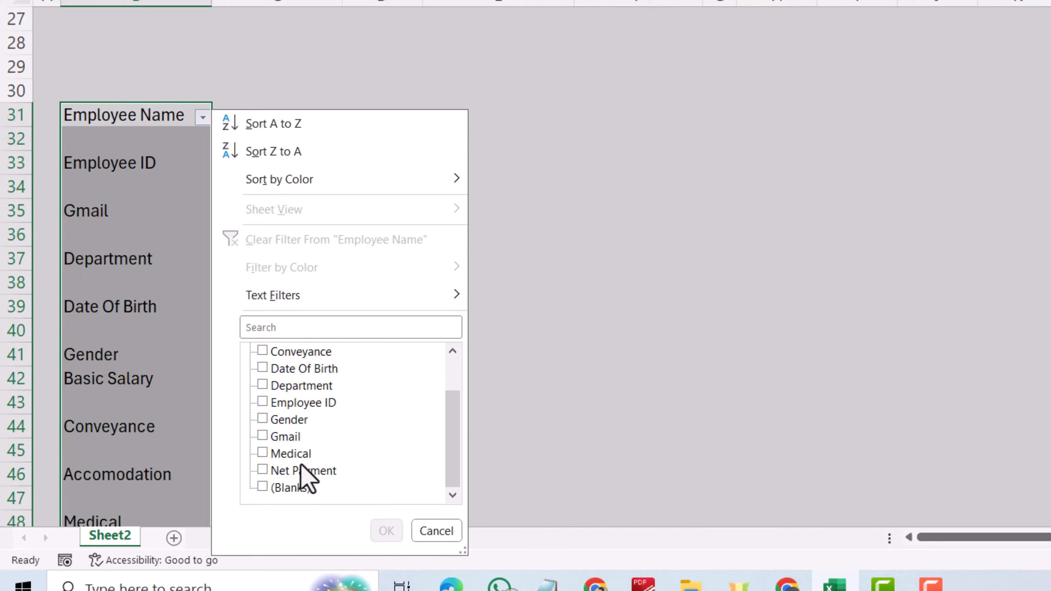
{"action": "left_click", "coordinate": [262, 488]}
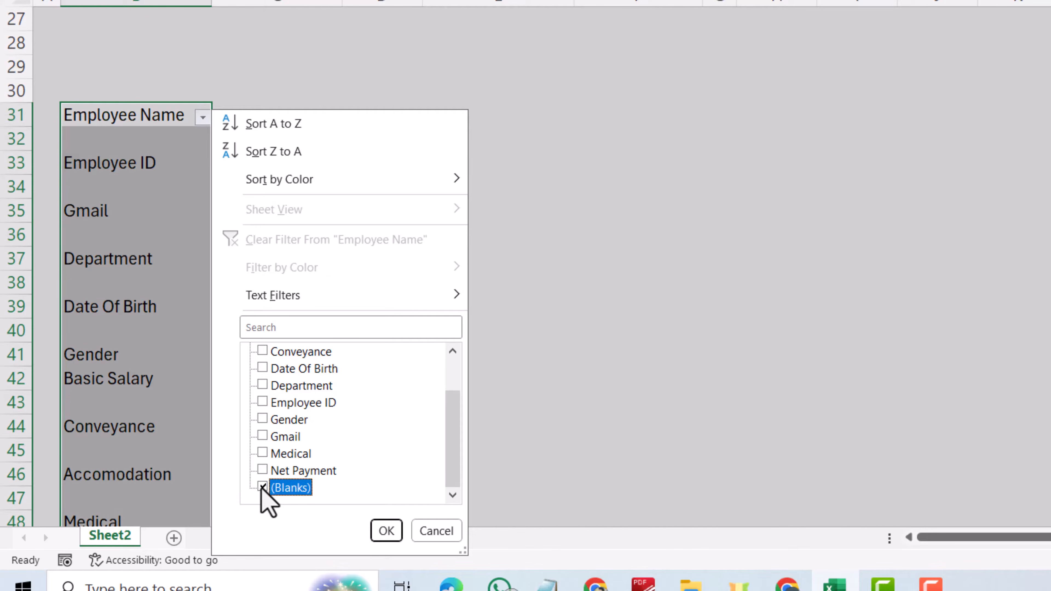
{"action": "left_click", "coordinate": [387, 530]}
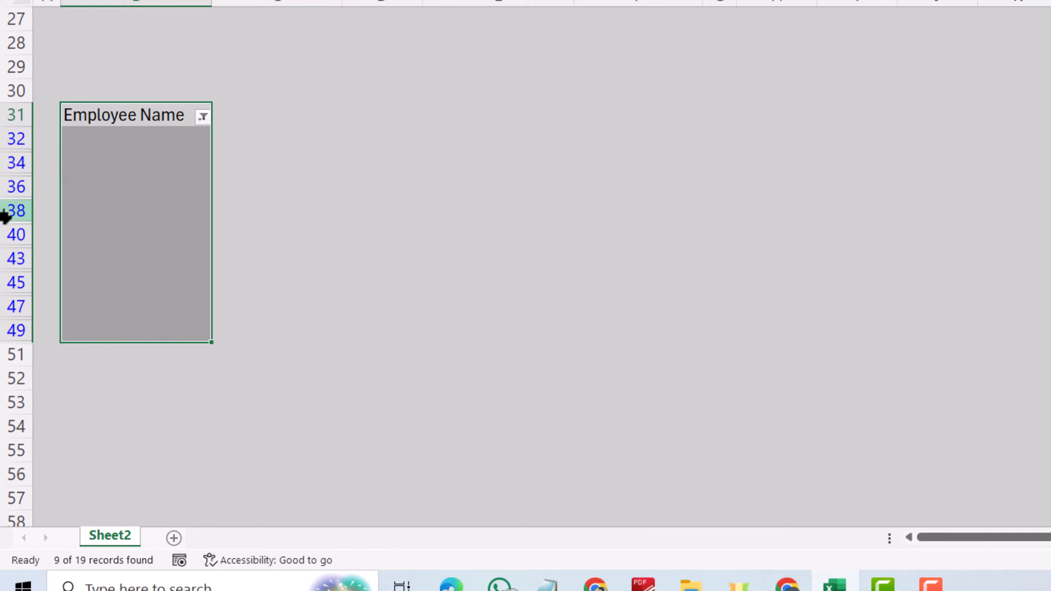
- Delete the filtered blank rows, then turn the filter off
{"action": "left_click", "coordinate": [16, 187]}
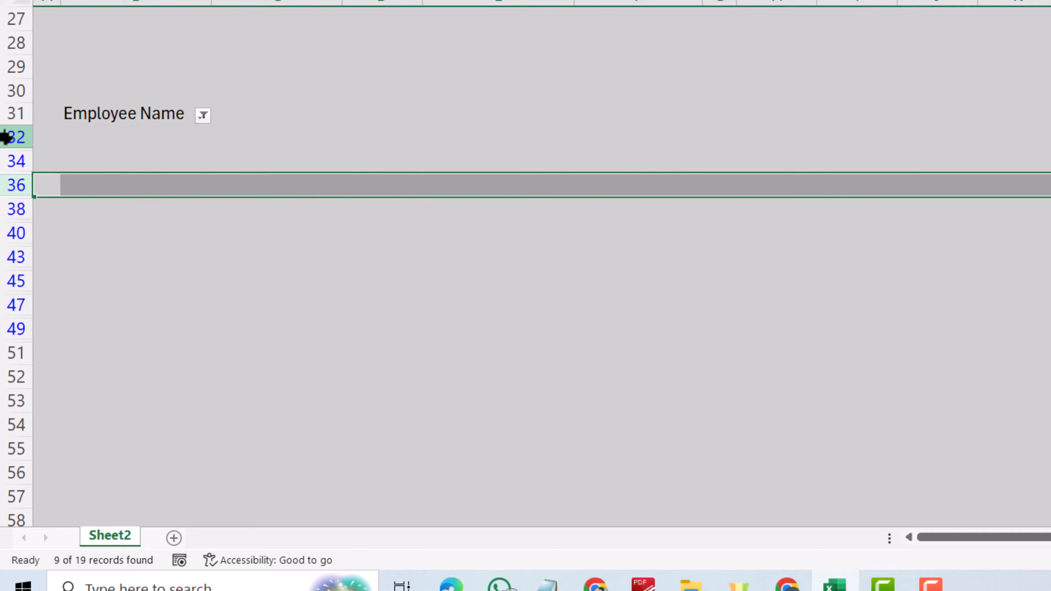
{"action": "left_click_drag", "start_coordinate": [9, 139], "coordinate": [14, 327]}
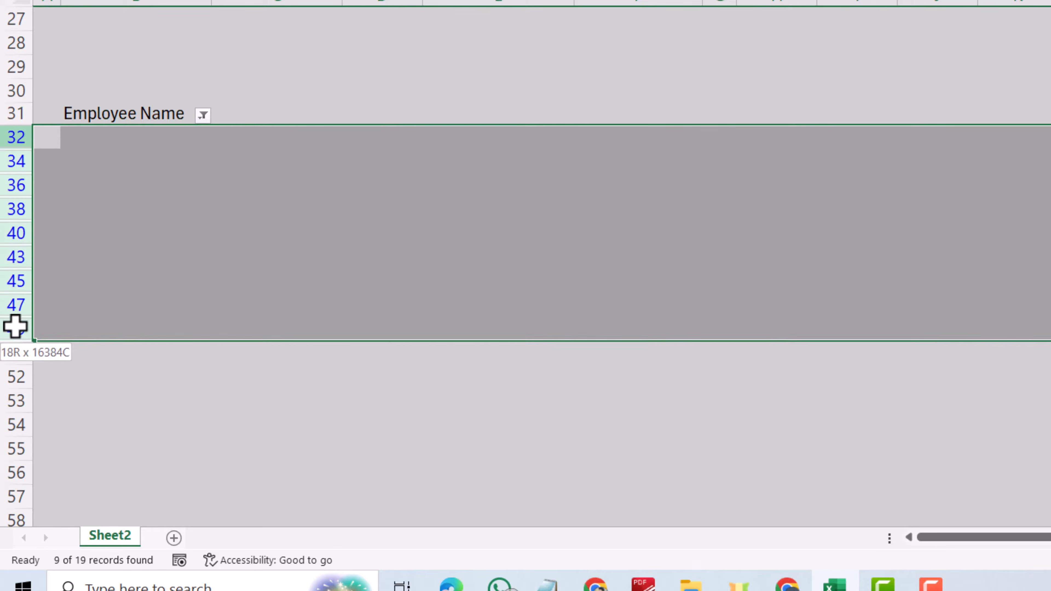
{"action": "right_click", "coordinate": [14, 331]}
{"action": "left_click", "coordinate": [68, 170]}
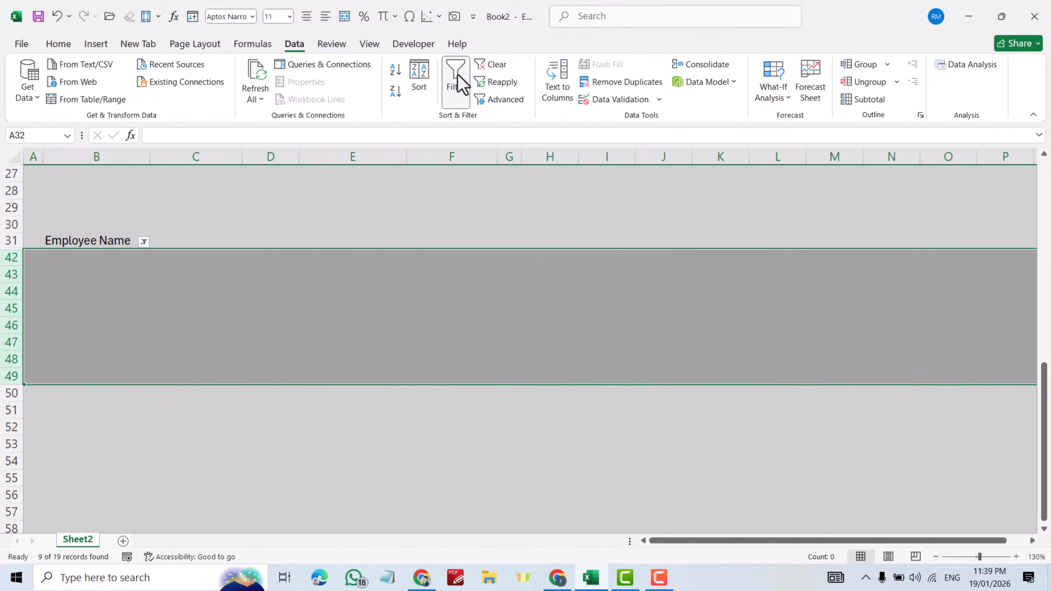
{"action": "left_click", "coordinate": [455, 77]}
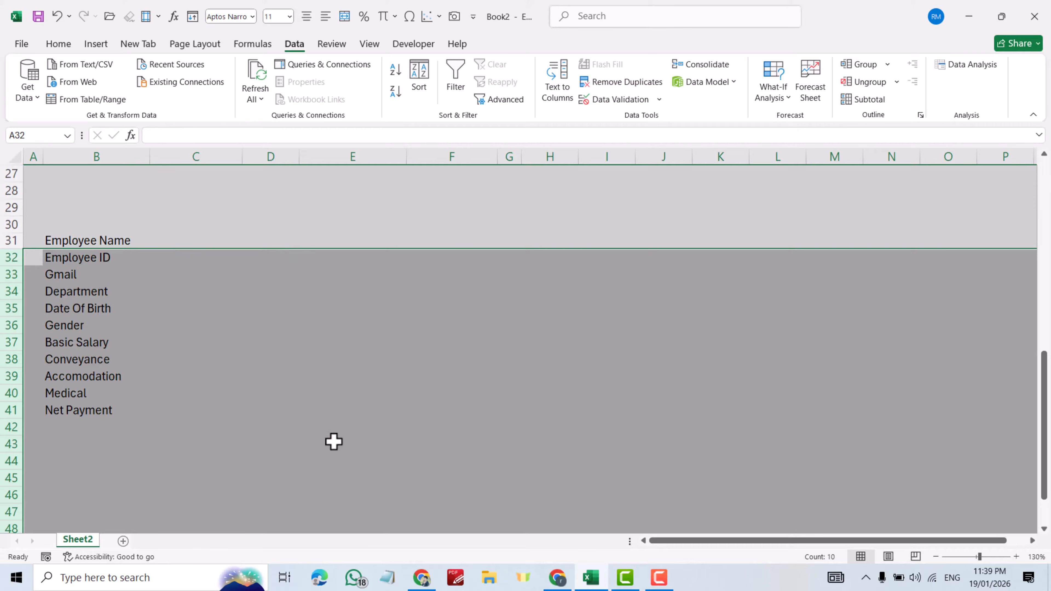
{"action": "left_click", "coordinate": [333, 441]}
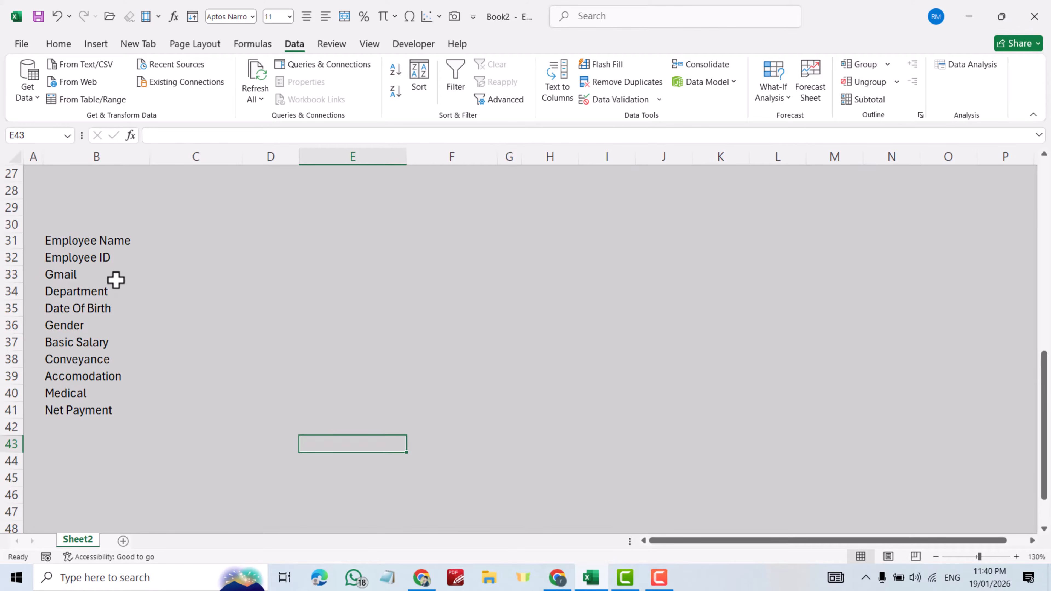
{"action": "scroll", "coordinate": [120, 278], "scroll_direction": "up", "scroll_amount": 3}
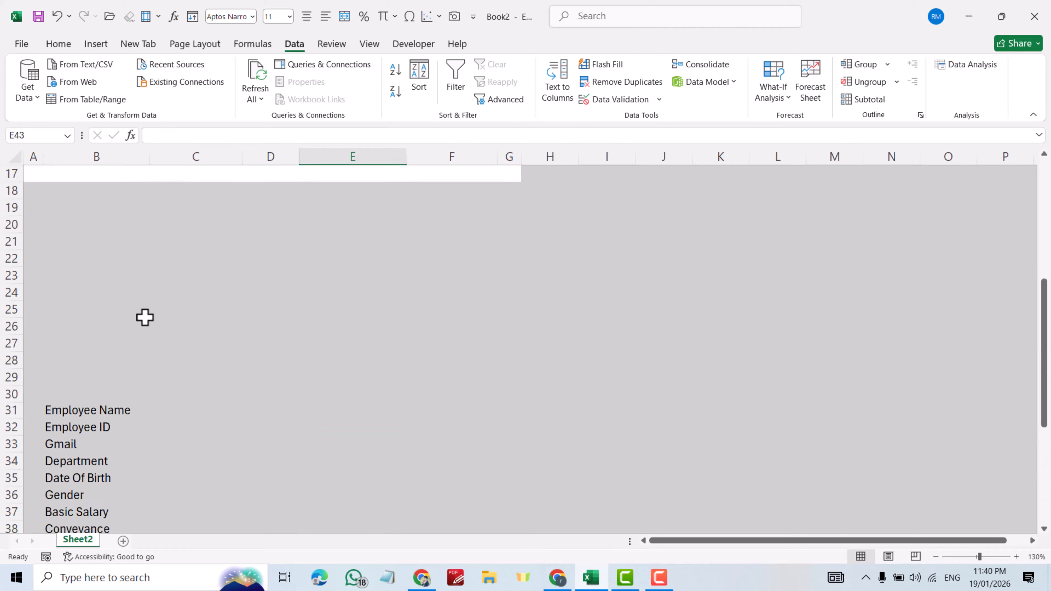
- Link C31 to the Employee Name input with =C4
{"action": "left_click", "coordinate": [182, 410]}
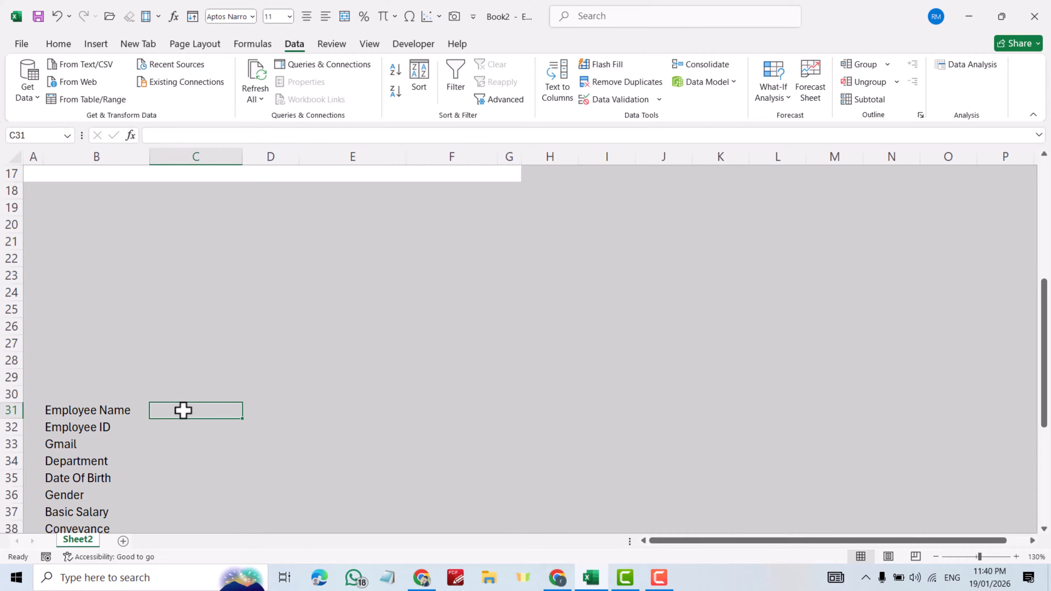
{"action": "type", "text": "="}
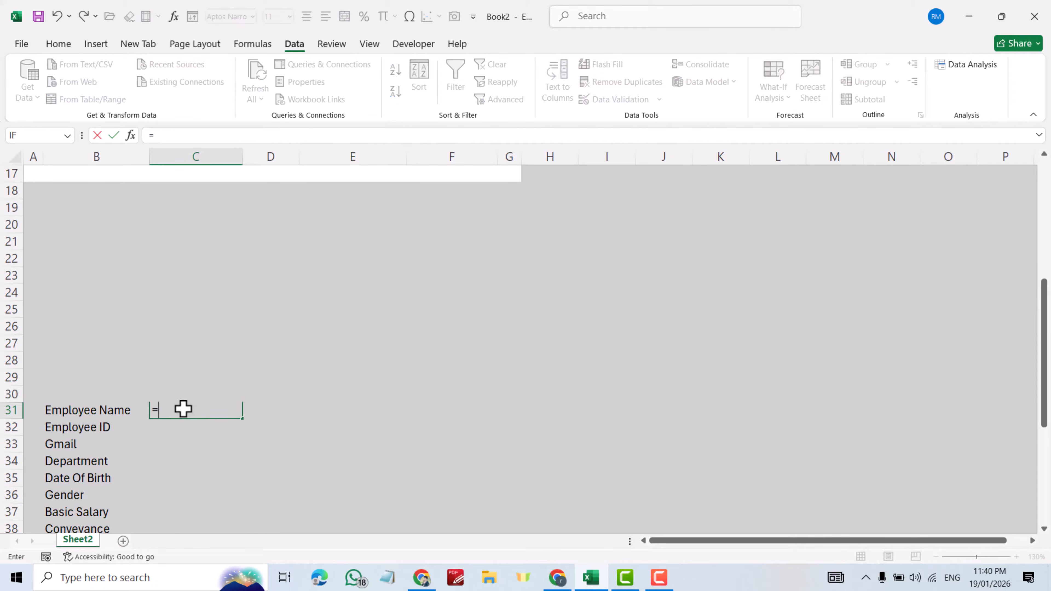
{"action": "scroll", "coordinate": [219, 365], "scroll_direction": "up", "scroll_amount": 5}
{"action": "left_click", "coordinate": [189, 228]}
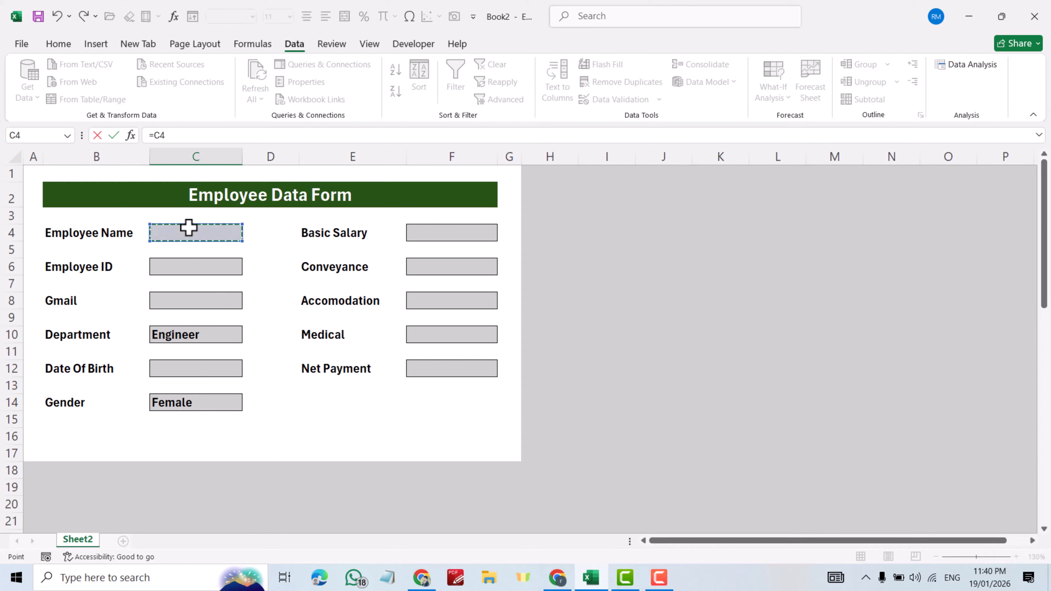
{"action": "key", "text": "Return"}
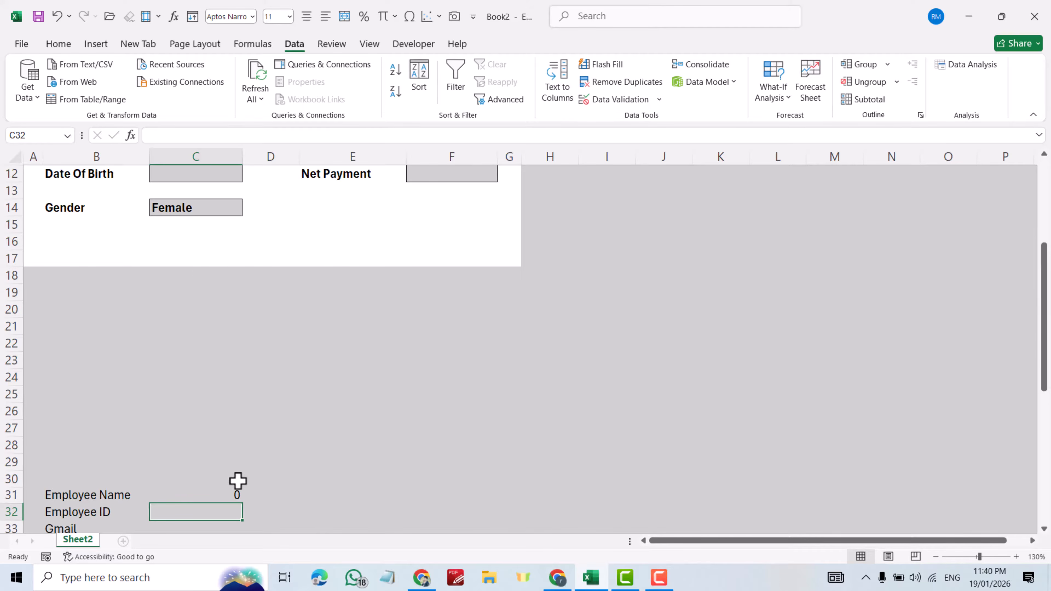
- Enter a test employee name in C4 to check the C31 link
{"action": "scroll", "coordinate": [188, 272], "scroll_direction": "up", "scroll_amount": 3}
{"action": "left_click", "coordinate": [182, 208]}
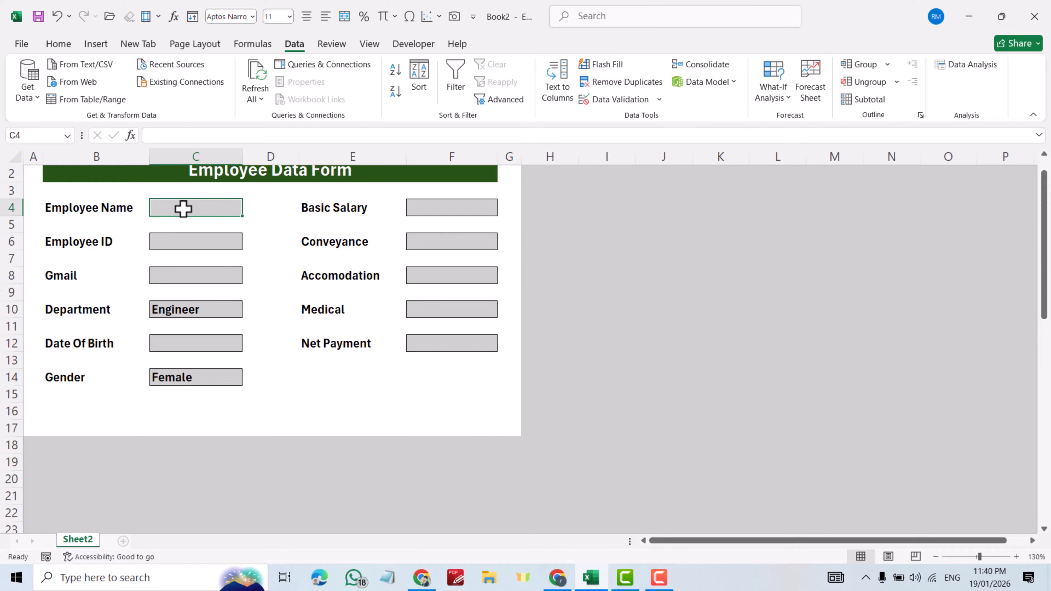
{"action": "type", "text": "Rewar. M"}
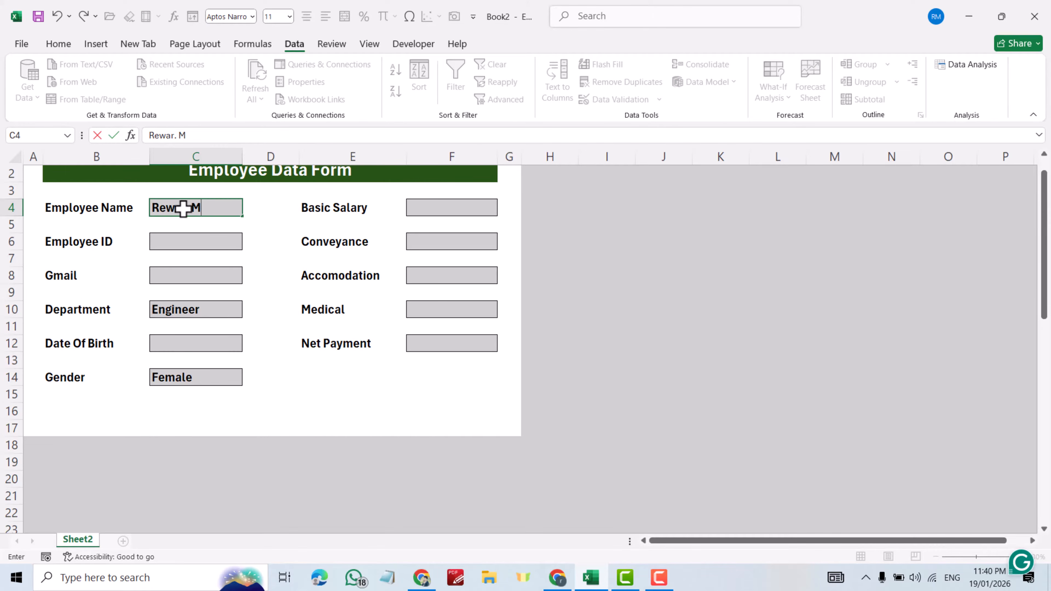
{"action": "scroll", "coordinate": [239, 298], "scroll_direction": "down", "scroll_amount": 5}
{"action": "key", "text": "Return"}
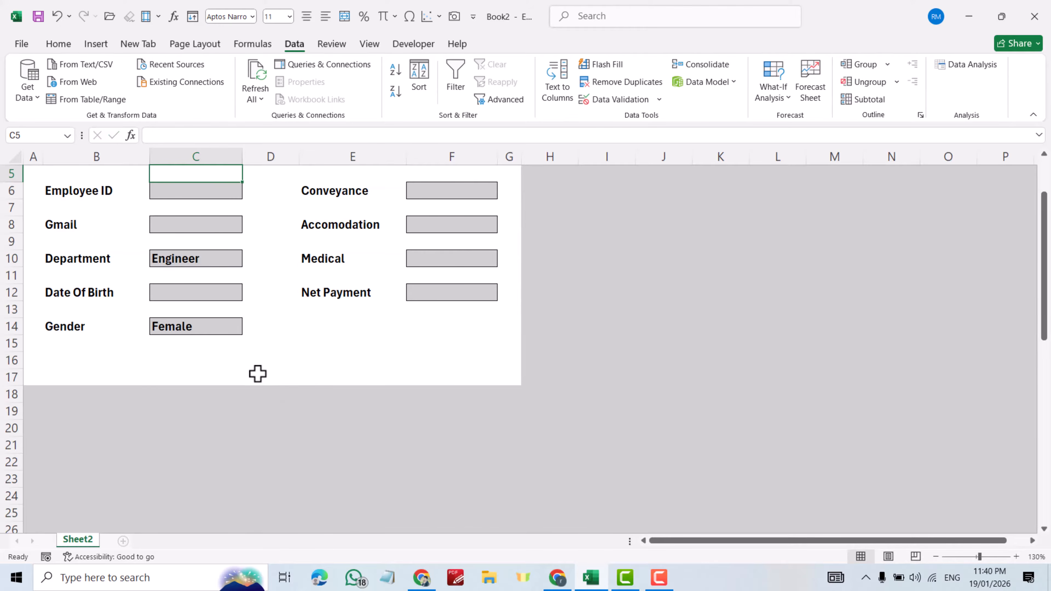
{"action": "scroll", "coordinate": [258, 374], "scroll_direction": "down", "scroll_amount": 5}
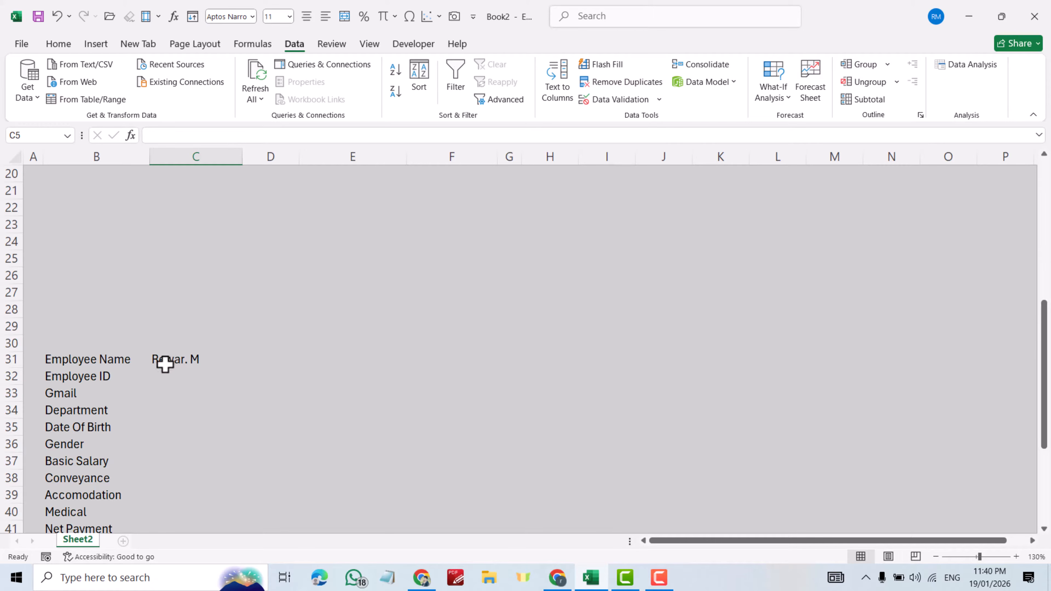
- Link C32 to the Employee ID input cell
{"action": "left_click", "coordinate": [159, 377]}
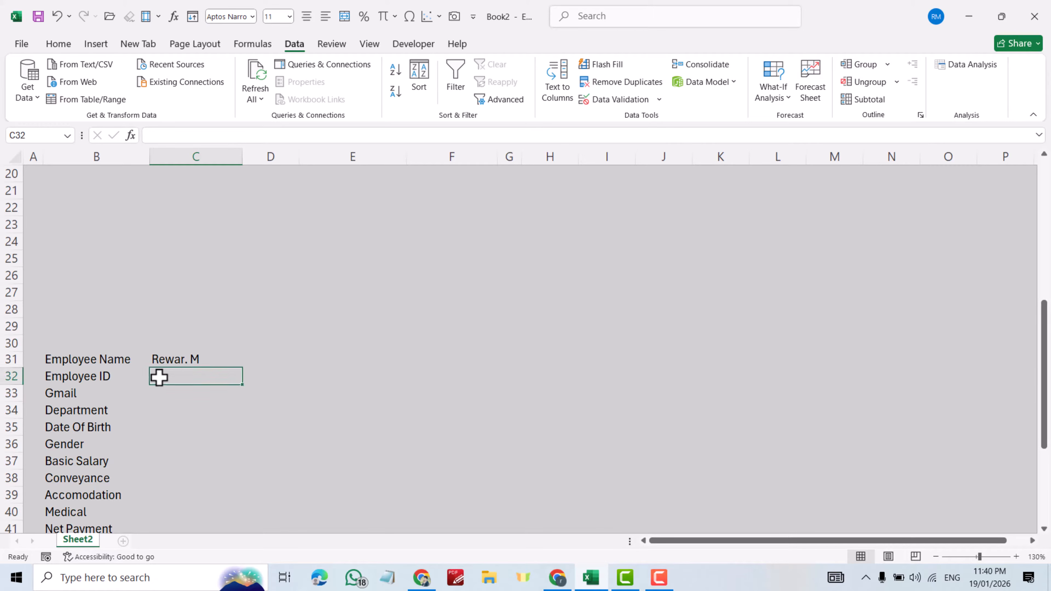
{"action": "type", "text": "="}
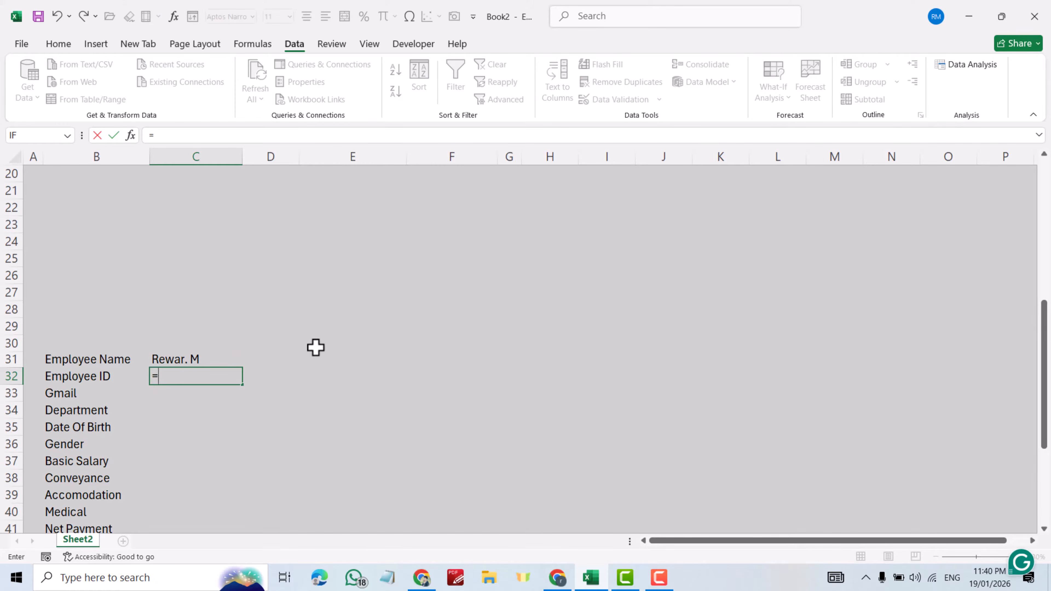
{"action": "scroll", "coordinate": [316, 348], "scroll_direction": "up", "scroll_amount": 2}
{"action": "scroll", "coordinate": [316, 347], "scroll_direction": "up", "scroll_amount": 5}
{"action": "left_click", "coordinate": [205, 267]}
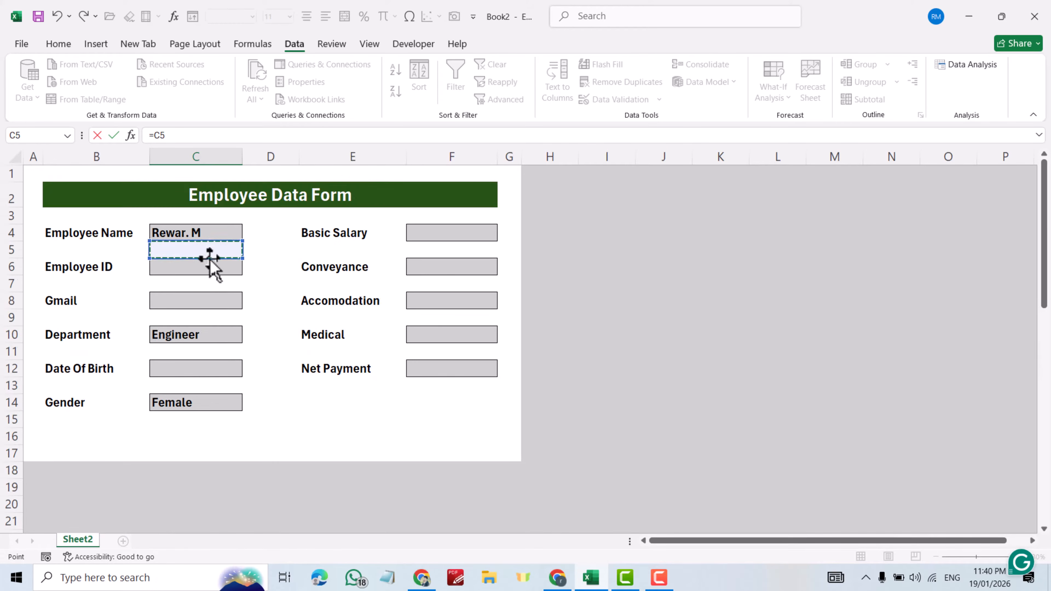
{"action": "key", "text": "Escape"}
{"action": "scroll", "coordinate": [223, 290], "scroll_direction": "down", "scroll_amount": 3}
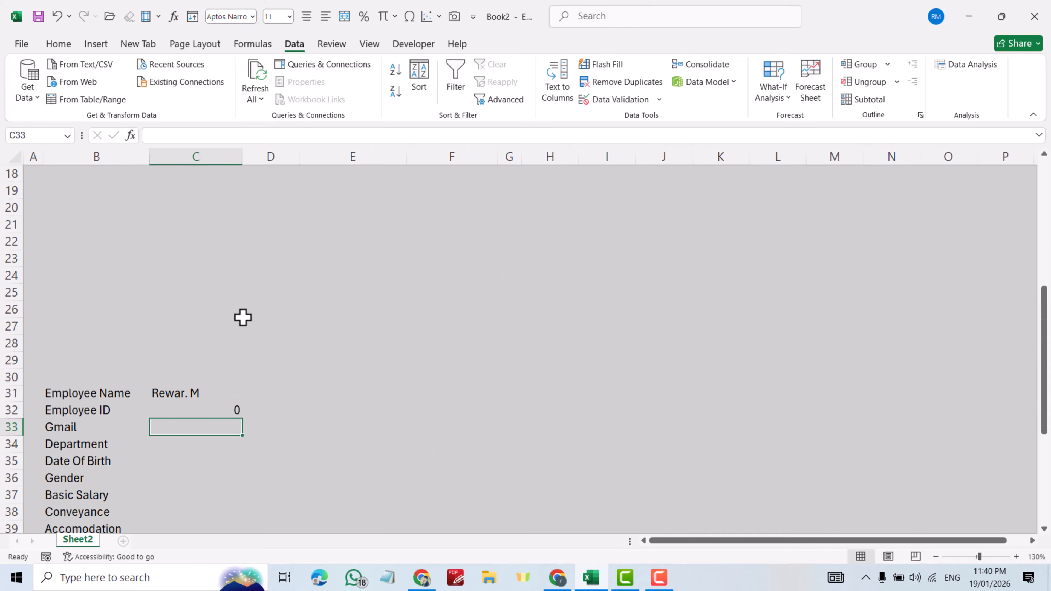
- Start the next link formula in C33
{"action": "type", "text": "="}
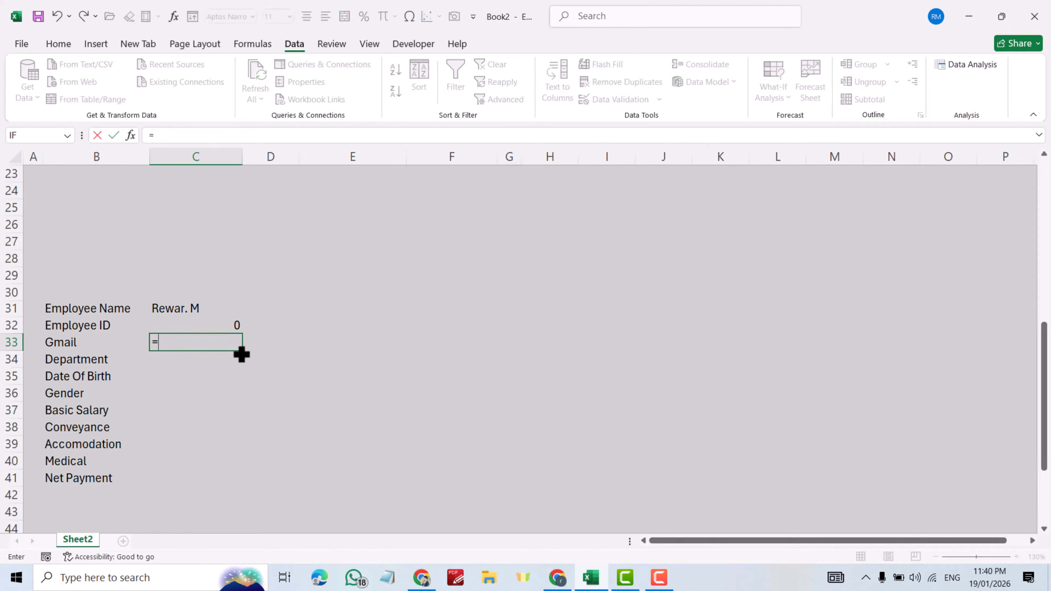
{"action": "scroll", "coordinate": [222, 304], "scroll_direction": "up", "scroll_amount": 7}
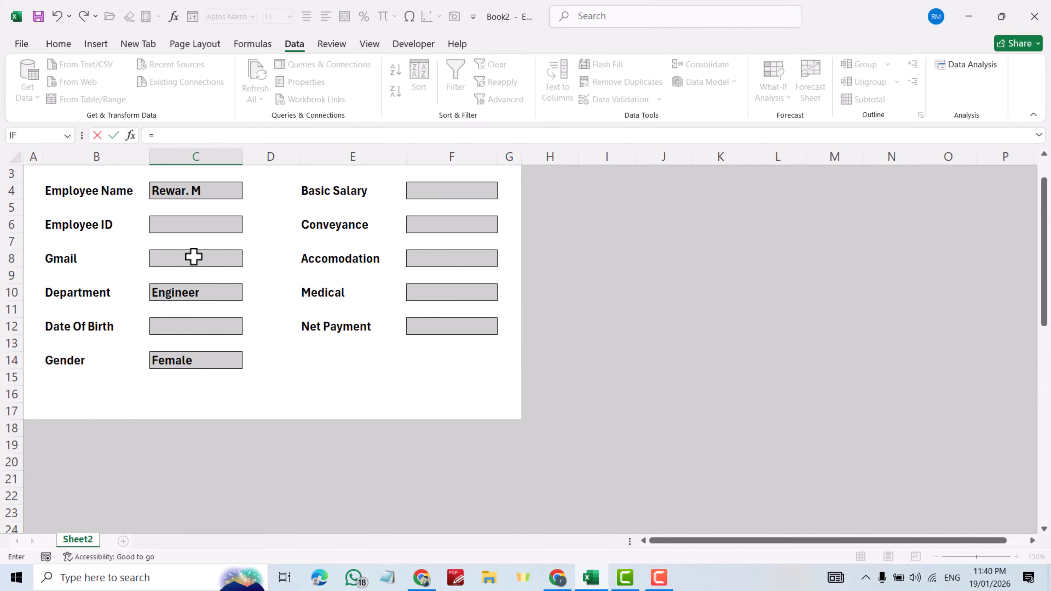
{"action": "scroll", "coordinate": [193, 257], "scroll_direction": "down", "scroll_amount": 7}
{"action": "scroll", "coordinate": [213, 290], "scroll_direction": "up", "scroll_amount": 5}
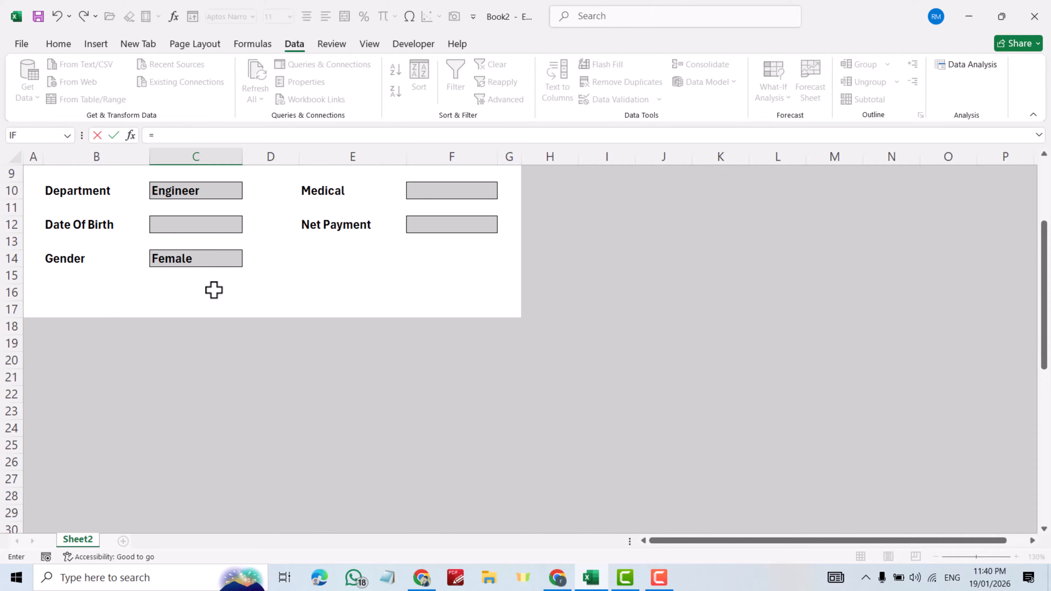
{"action": "scroll", "coordinate": [214, 290], "scroll_direction": "up", "scroll_amount": 2}
{"action": "scroll", "coordinate": [199, 274], "scroll_direction": "down", "scroll_amount": 5}
- Link the Department, Date Of Birth and Gender entries to C10, C12 and C14
{"action": "scroll", "coordinate": [211, 305], "scroll_direction": "up", "scroll_amount": 5}
{"action": "left_click", "coordinate": [199, 278]}
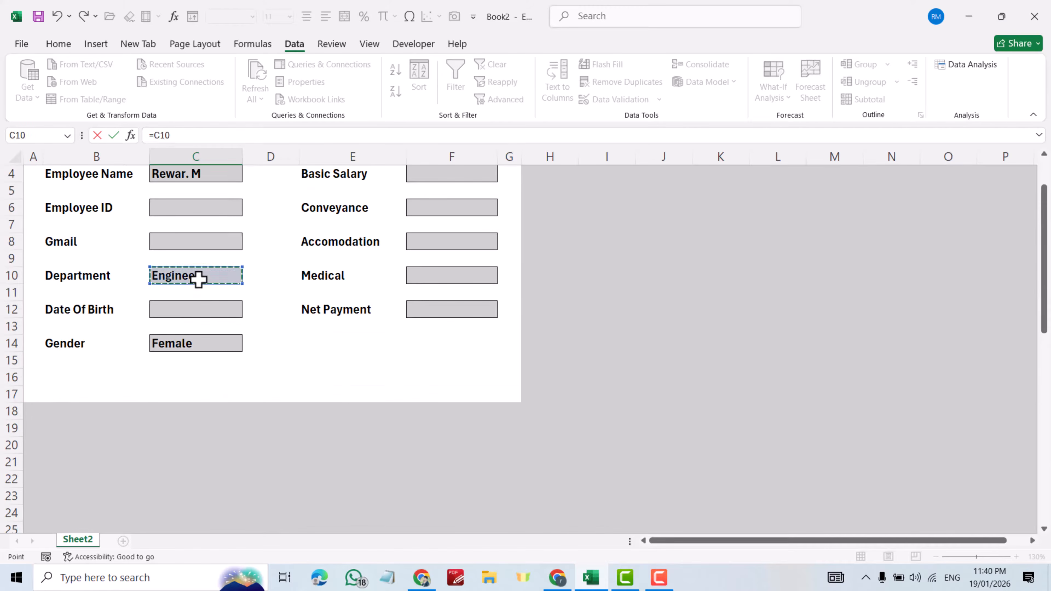
{"action": "key", "text": "Return"}
{"action": "scroll", "coordinate": [214, 313], "scroll_direction": "down", "scroll_amount": 2}
{"action": "type", "text": "="}
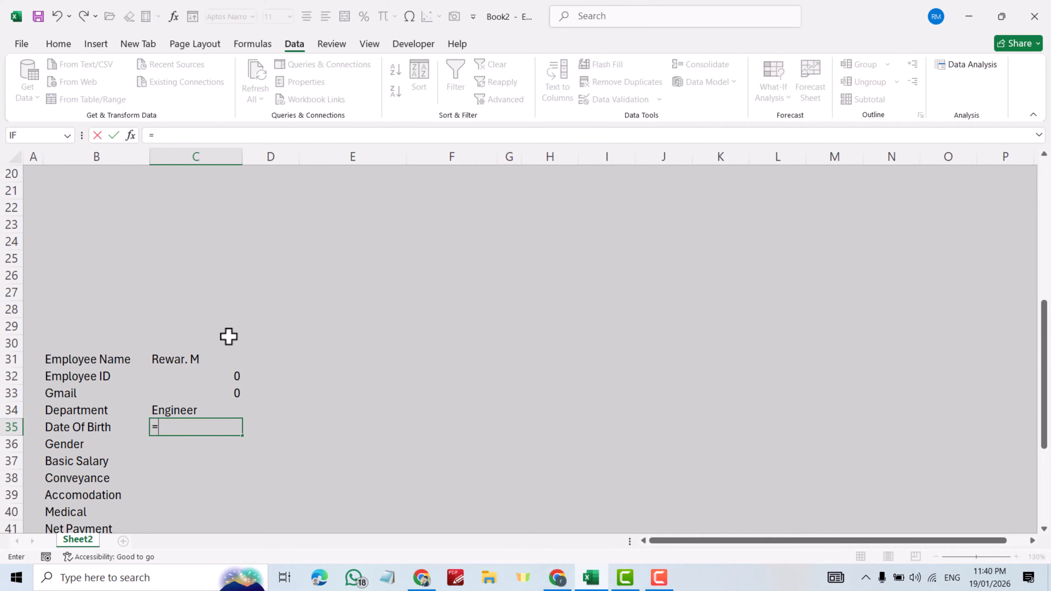
{"action": "scroll", "coordinate": [228, 335], "scroll_direction": "up", "scroll_amount": 5}
{"action": "left_click", "coordinate": [196, 292]}
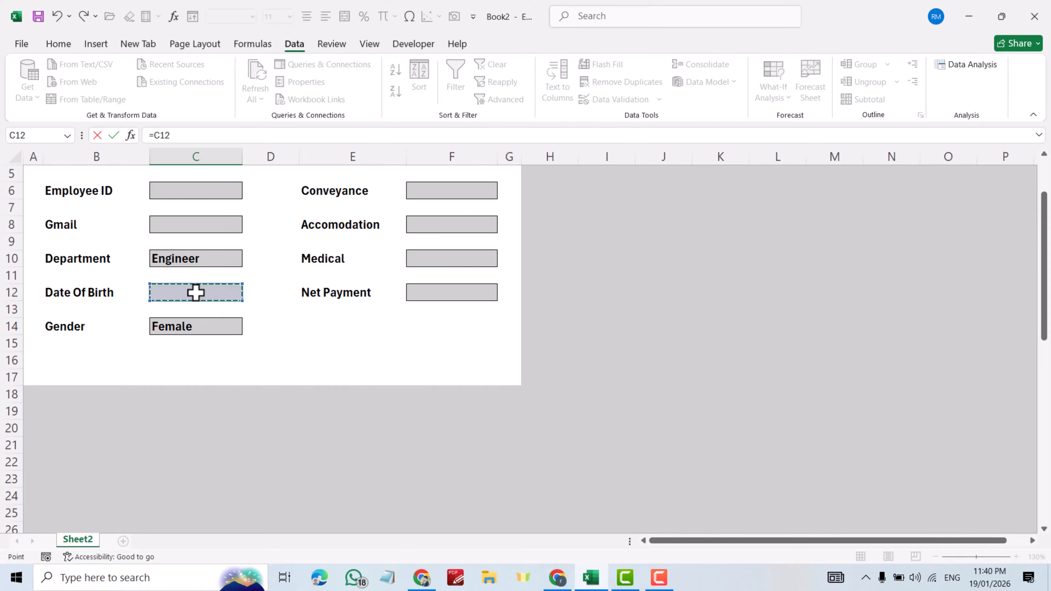
{"action": "key", "text": "Return"}
{"action": "scroll", "coordinate": [197, 298], "scroll_direction": "down", "scroll_amount": 2}
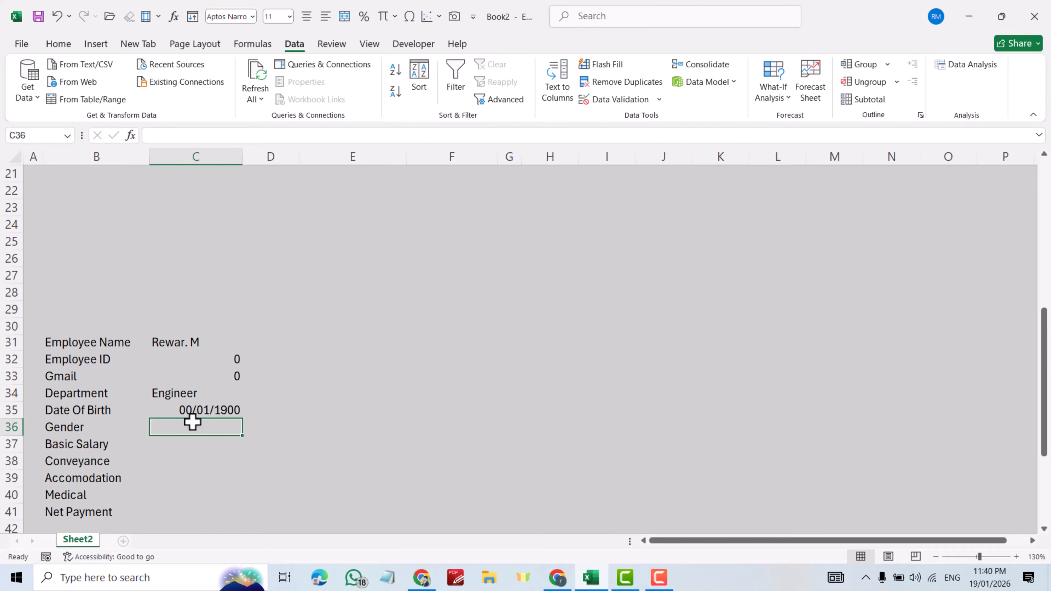
{"action": "type", "text": "="}
{"action": "scroll", "coordinate": [197, 373], "scroll_direction": "up", "scroll_amount": 7}
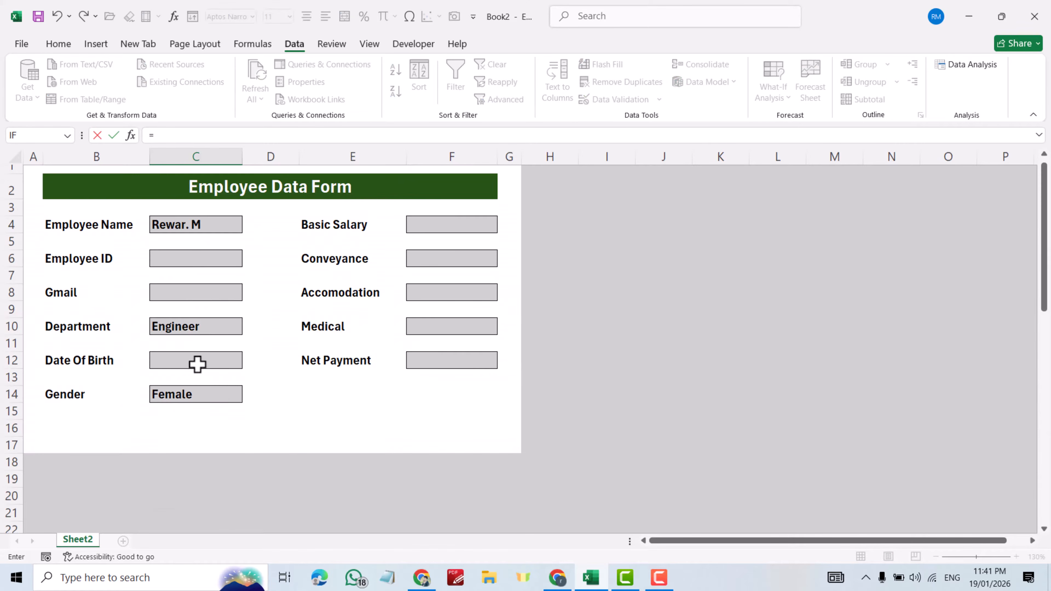
{"action": "left_click", "coordinate": [188, 397]}
{"action": "key", "text": "Return"}
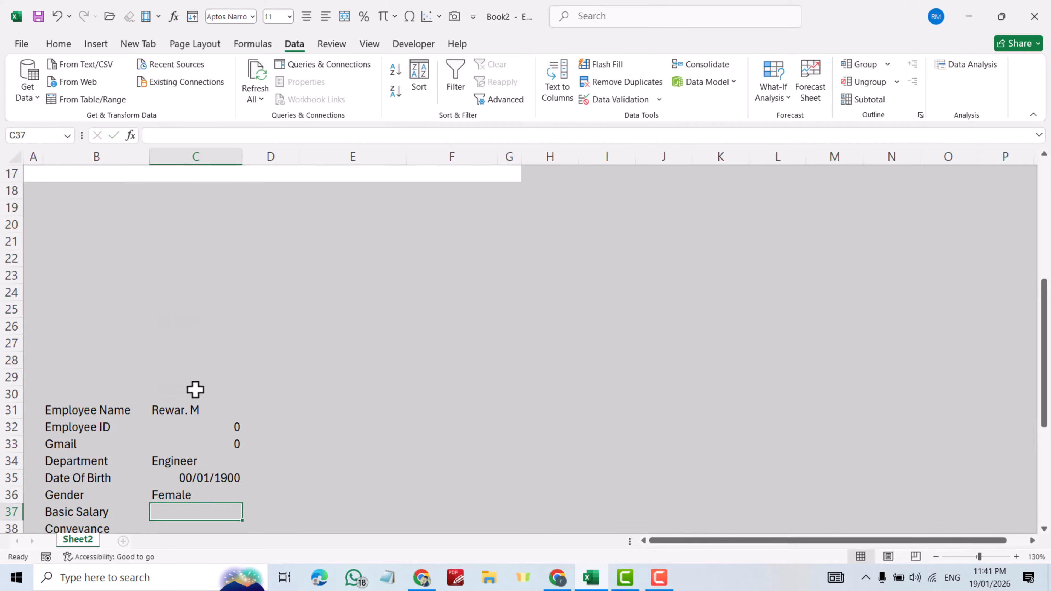
- Link the Basic Salary, Conveyance and Accomodation entries to F4, F6 and F8
{"action": "scroll", "coordinate": [195, 380], "scroll_direction": "down", "scroll_amount": 4}
{"action": "type", "text": "="}
{"action": "scroll", "coordinate": [387, 349], "scroll_direction": "up", "scroll_amount": 9}
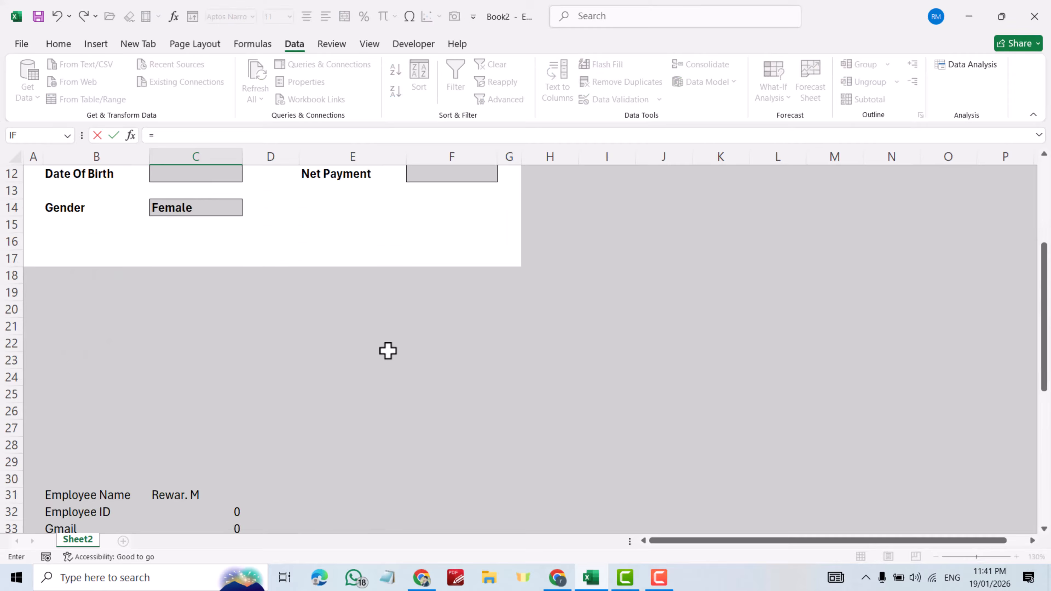
{"action": "left_click", "coordinate": [453, 234]}
{"action": "key", "text": "Return"}
{"action": "type", "text": "="}
{"action": "scroll", "coordinate": [453, 324], "scroll_direction": "down", "scroll_amount": 2}
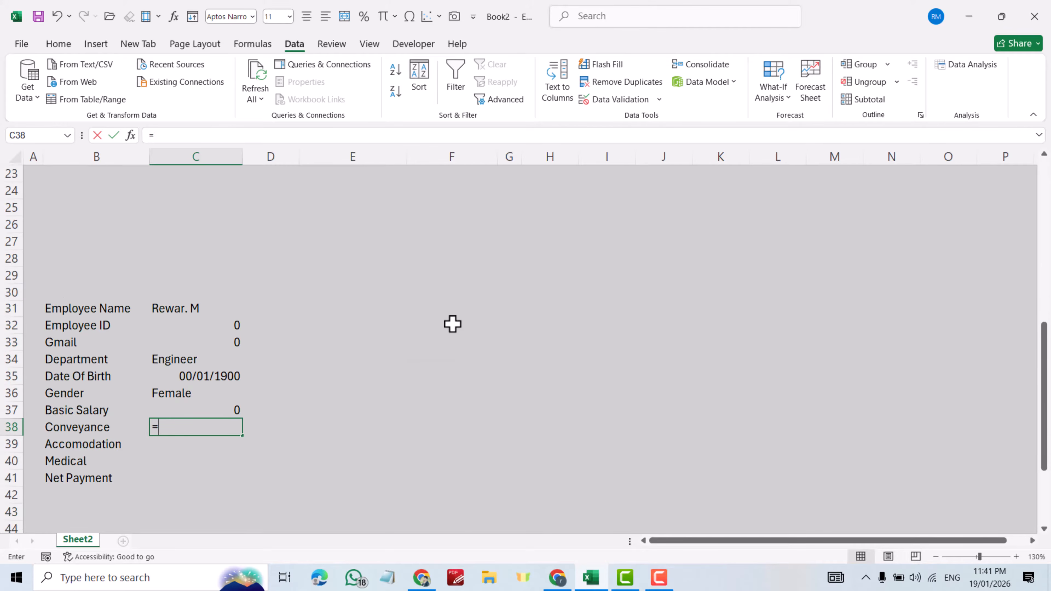
{"action": "scroll", "coordinate": [452, 324], "scroll_direction": "up", "scroll_amount": 7}
{"action": "left_click", "coordinate": [451, 265]}
{"action": "key", "text": "Return"}
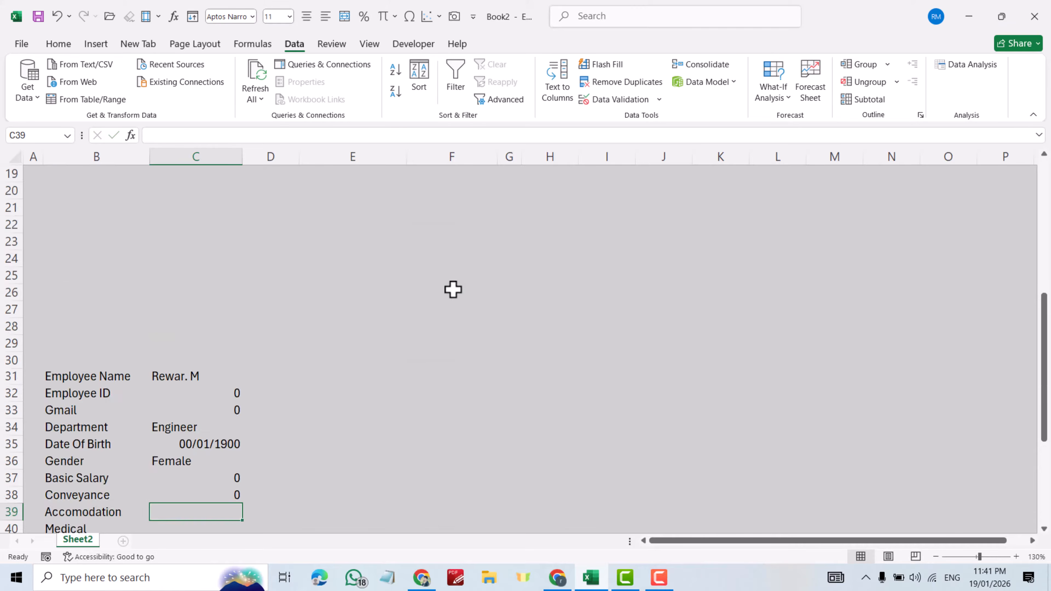
{"action": "scroll", "coordinate": [218, 274], "scroll_direction": "down", "scroll_amount": 5}
{"action": "type", "text": "="}
{"action": "scroll", "coordinate": [462, 280], "scroll_direction": "up", "scroll_amount": 8}
{"action": "scroll", "coordinate": [462, 280], "scroll_direction": "up", "scroll_amount": 3}
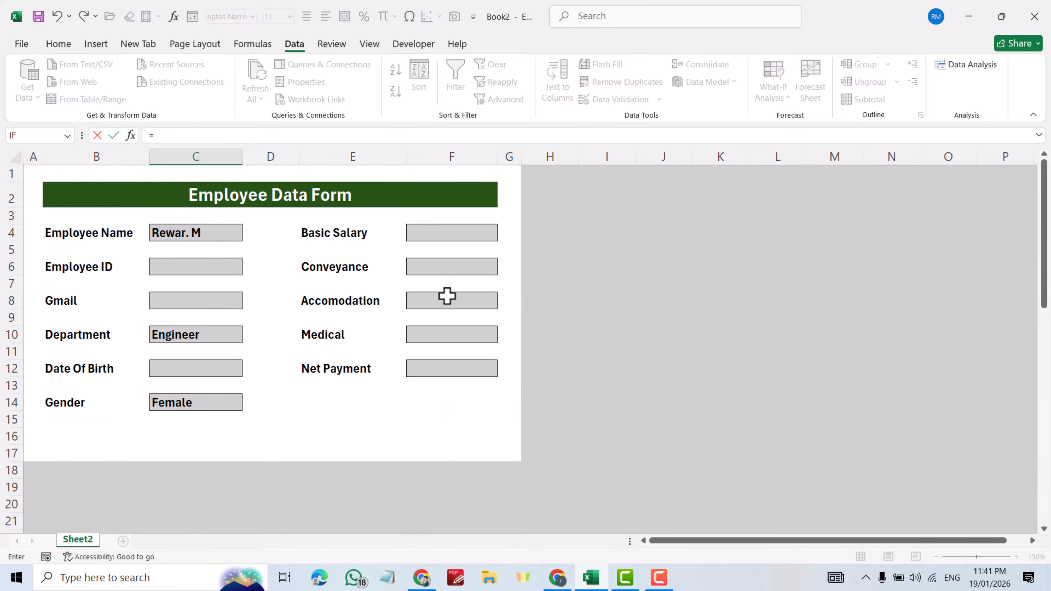
{"action": "left_click", "coordinate": [447, 296]}
{"action": "key", "text": "Return"}
- Link the Medical and Net Payment entries to F10 and F12
{"action": "scroll", "coordinate": [447, 307], "scroll_direction": "down", "scroll_amount": 10}
{"action": "type", "text": "="}
{"action": "scroll", "coordinate": [462, 323], "scroll_direction": "up", "scroll_amount": 8}
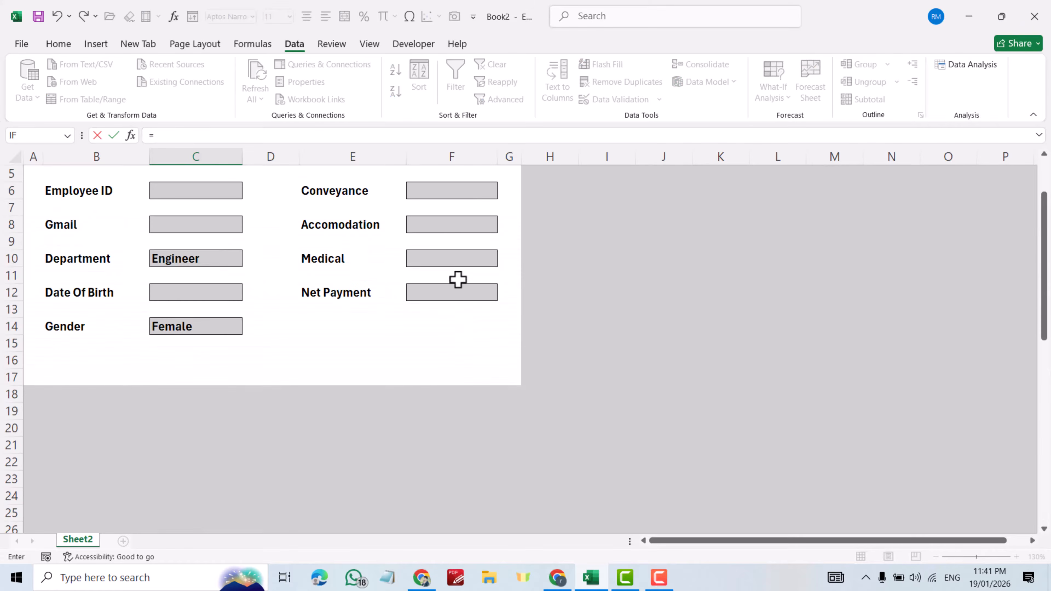
{"action": "left_click", "coordinate": [448, 260]}
{"action": "key", "text": "Return"}
{"action": "scroll", "coordinate": [449, 271], "scroll_direction": "down", "scroll_amount": 7}
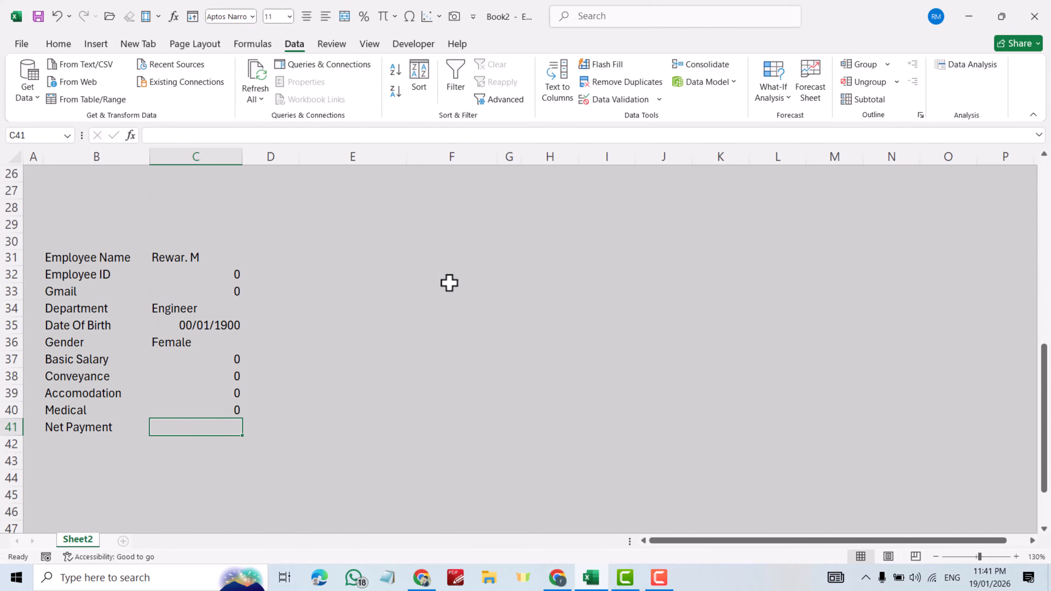
{"action": "type", "text": "="}
{"action": "scroll", "coordinate": [451, 284], "scroll_direction": "up", "scroll_amount": 8}
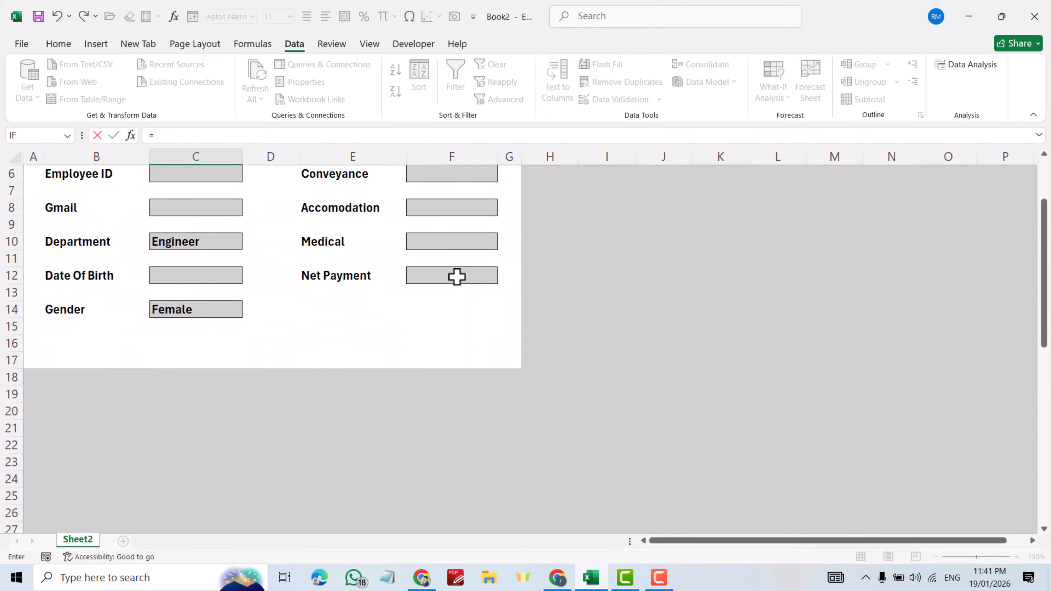
{"action": "left_click", "coordinate": [451, 352]}
{"action": "key", "text": "Return"}
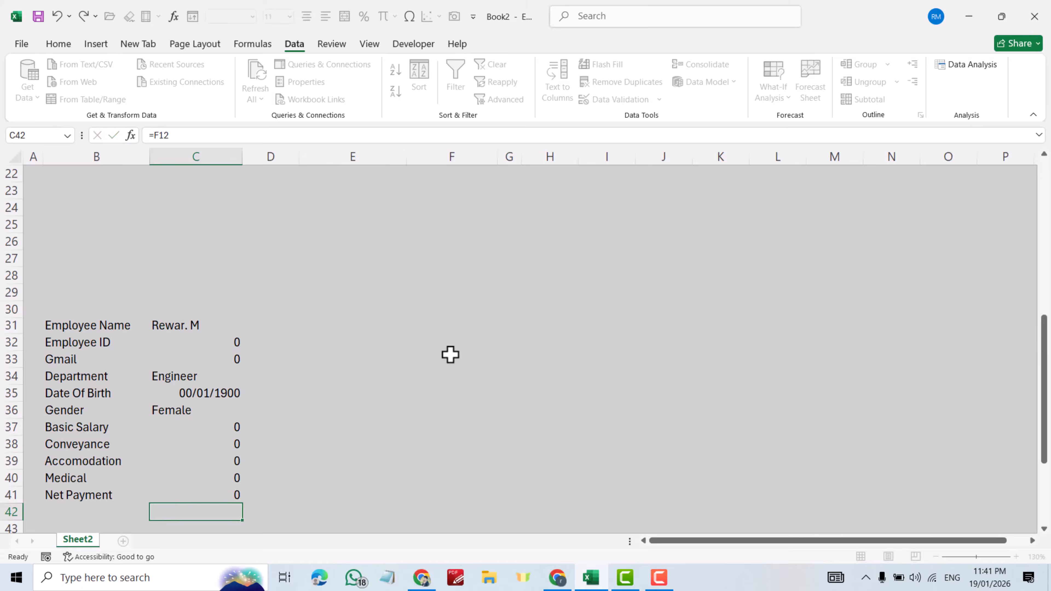
{"action": "scroll", "coordinate": [462, 348], "scroll_direction": "up", "scroll_amount": 5}
{"action": "scroll", "coordinate": [469, 331], "scroll_direction": "up", "scroll_amount": 2}
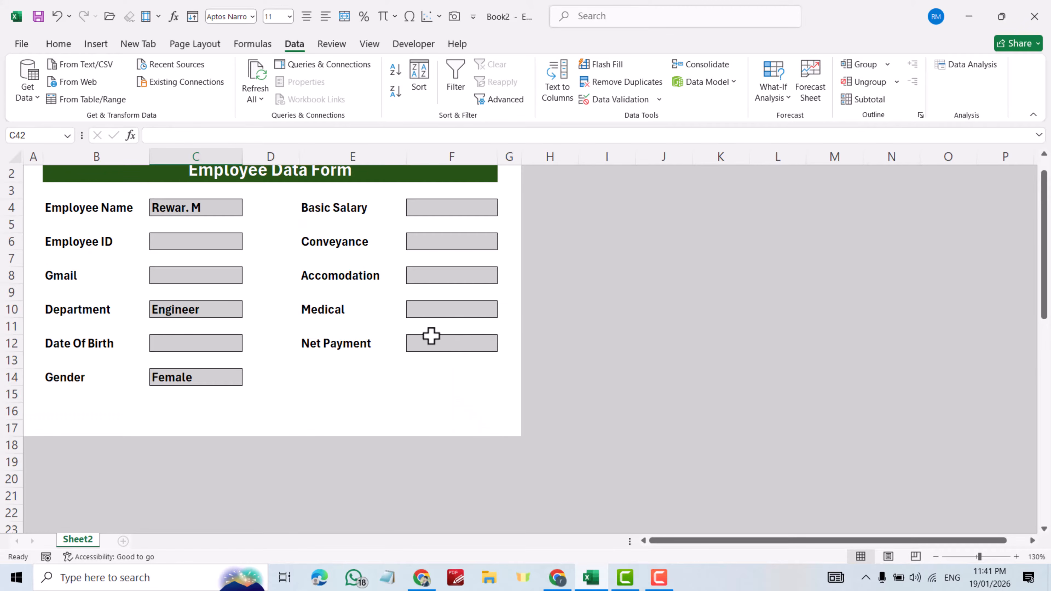
{"action": "scroll", "coordinate": [430, 344], "scroll_direction": "up", "scroll_amount": 1}
- Enter =F4+F6+F8-F10 in the Net Payment cell F12
{"action": "left_click", "coordinate": [433, 370]}
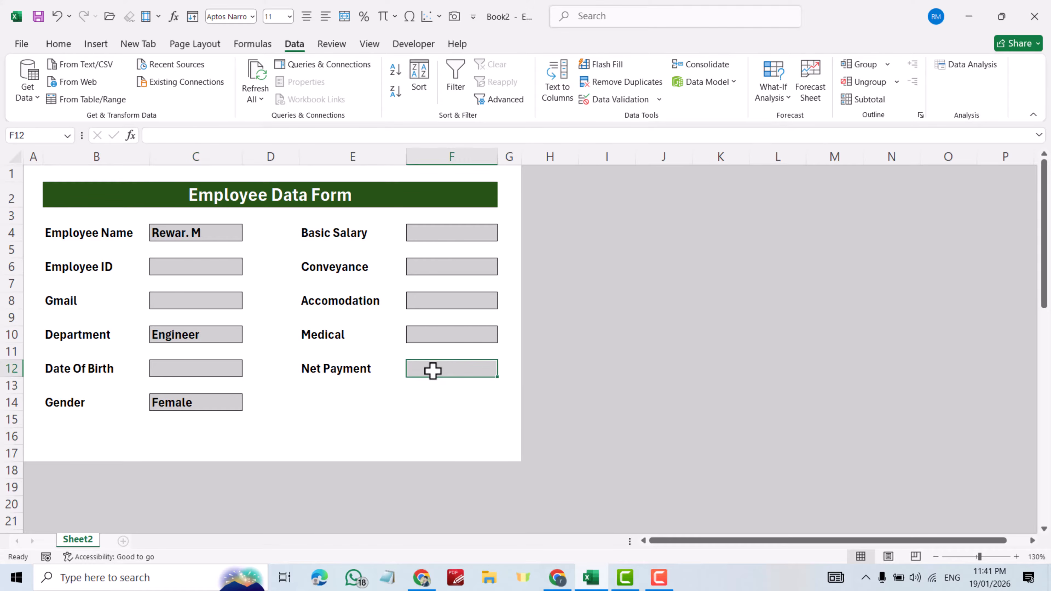
{"action": "type", "text": "="}
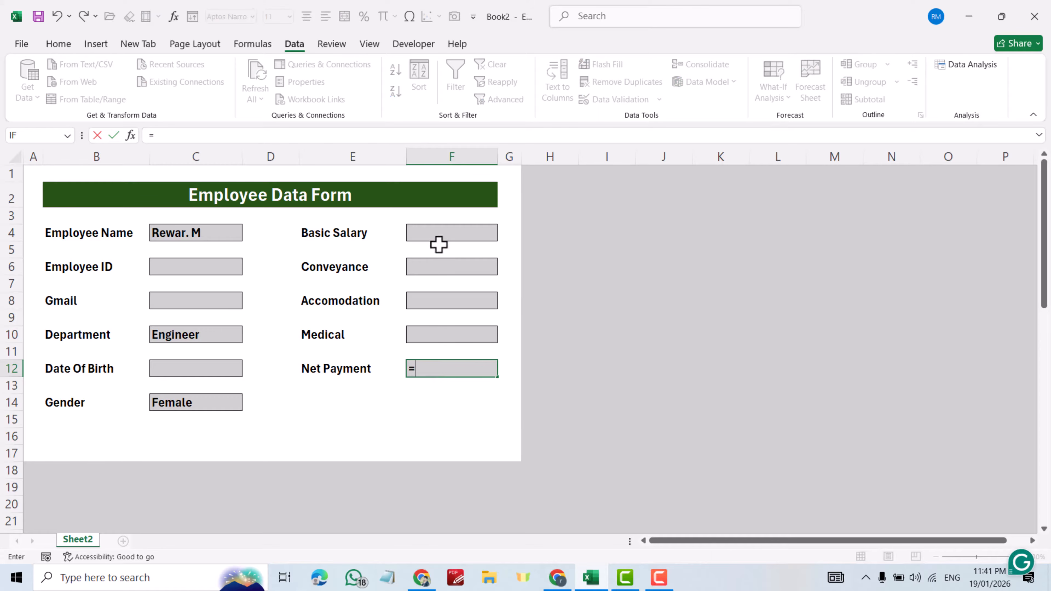
{"action": "left_click", "coordinate": [435, 231]}
{"action": "type", "text": "+"}
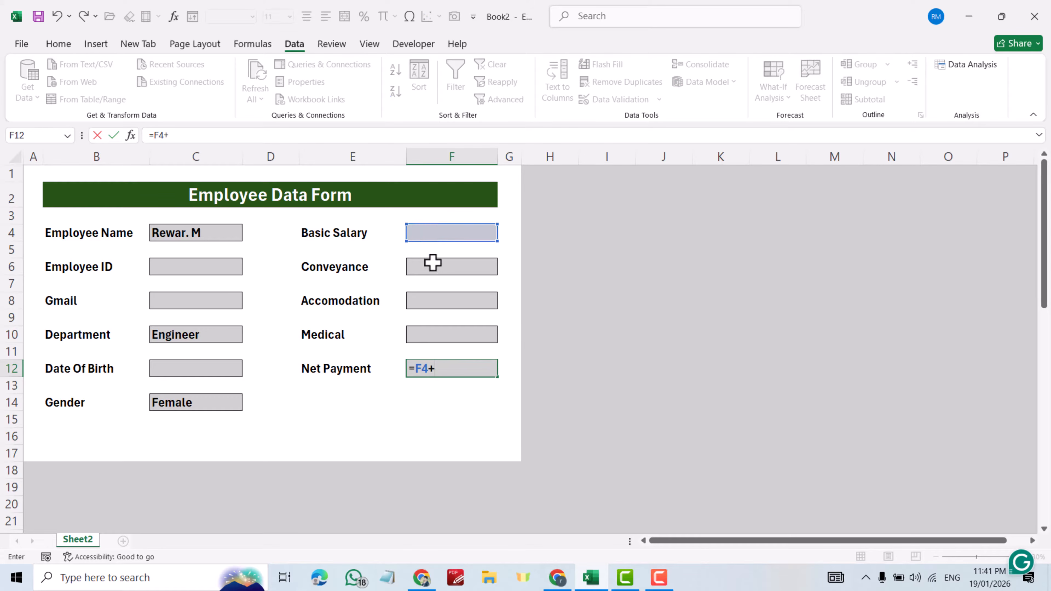
{"action": "left_click", "coordinate": [432, 266]}
{"action": "type", "text": "+"}
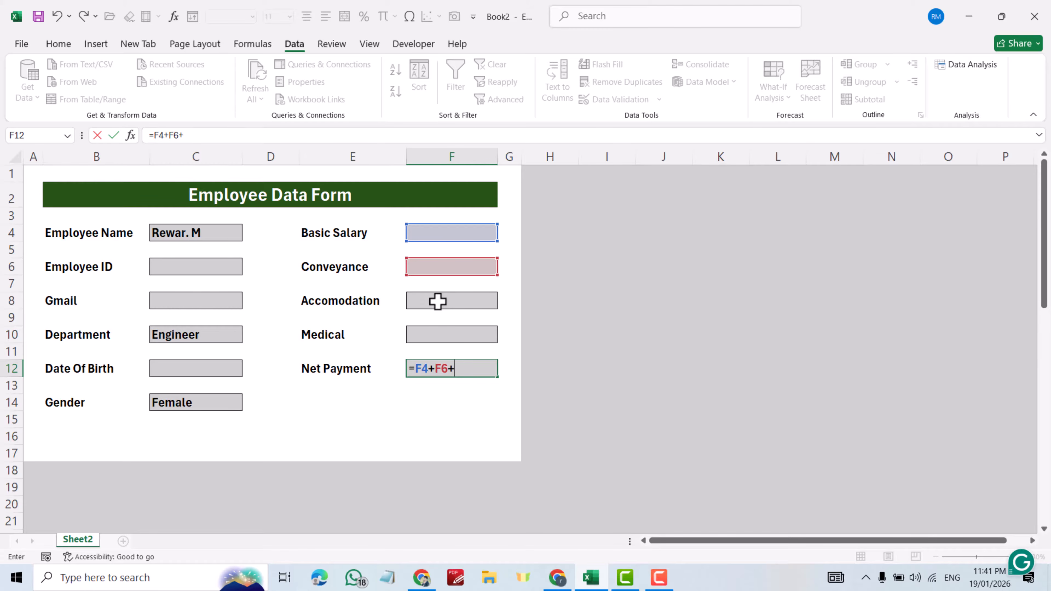
{"action": "left_click", "coordinate": [437, 301]}
{"action": "type", "text": "-"}
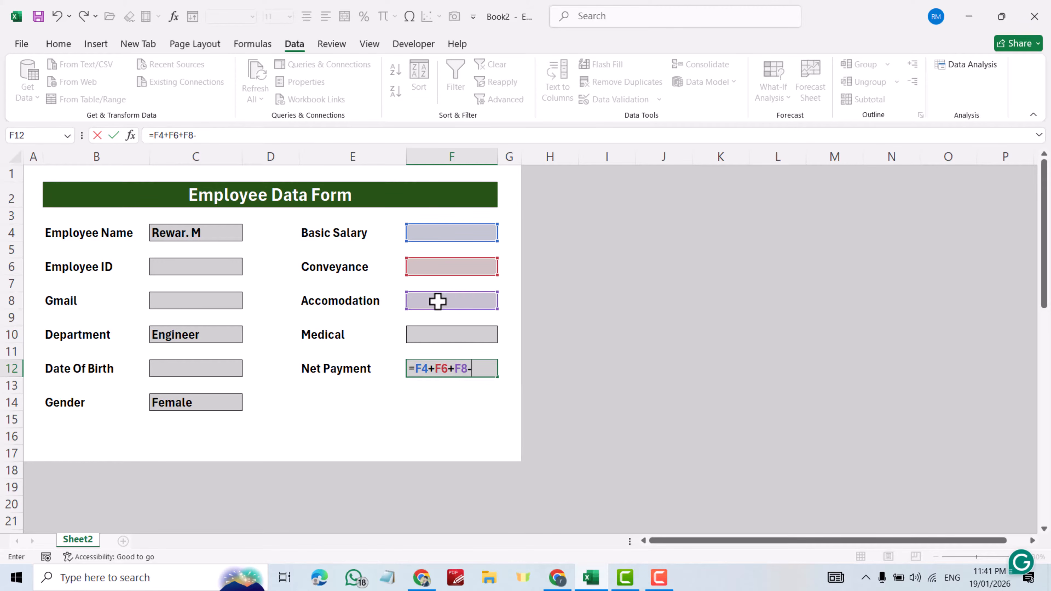
{"action": "left_click", "coordinate": [443, 336]}
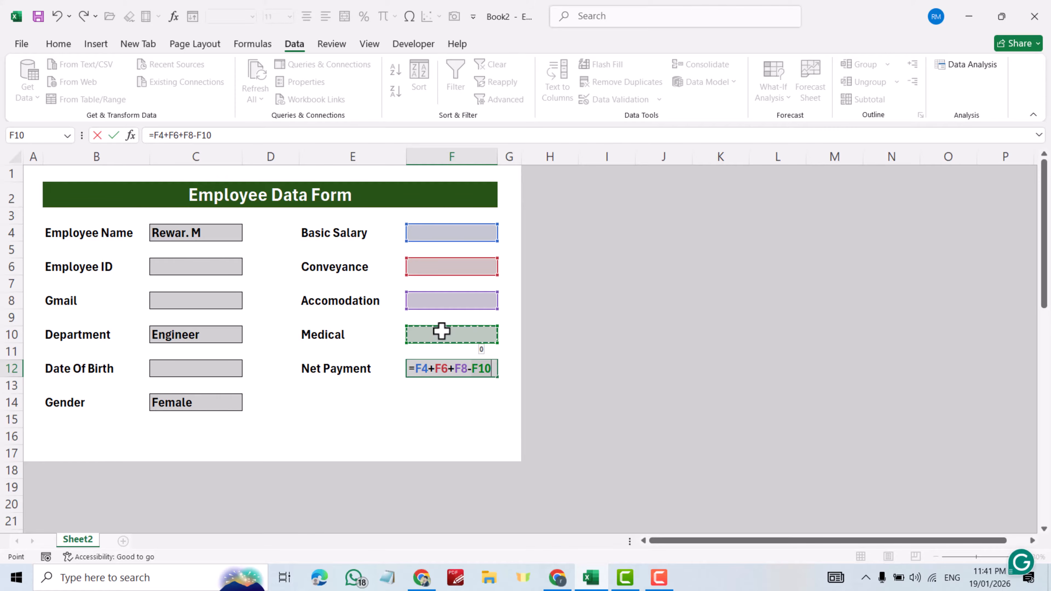
{"action": "key", "text": "Return"}
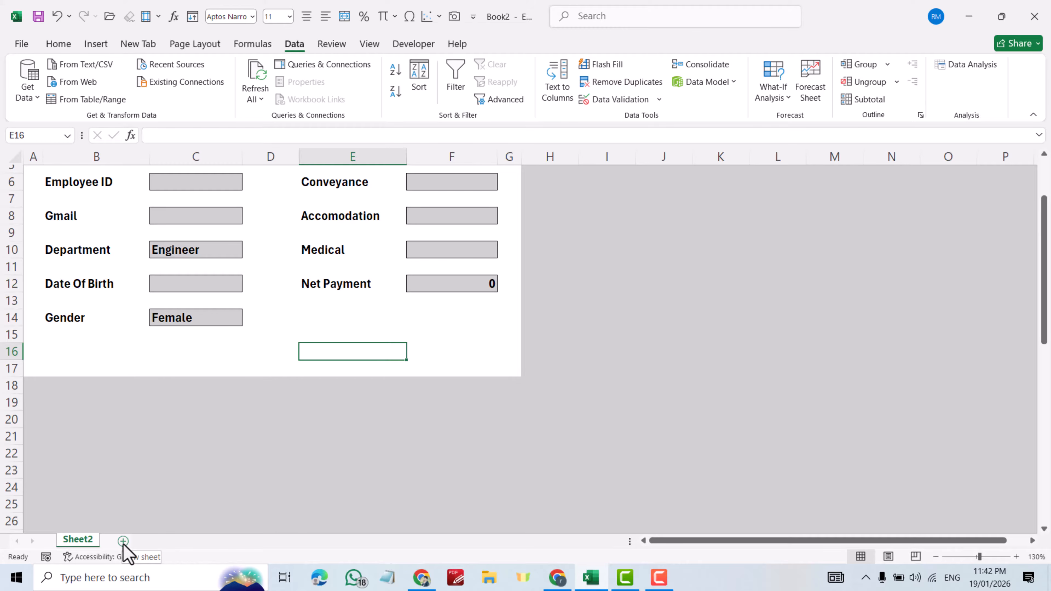
- Add a new blank sheet and rename the form's sheet to Form
{"action": "left_click", "coordinate": [122, 541]}
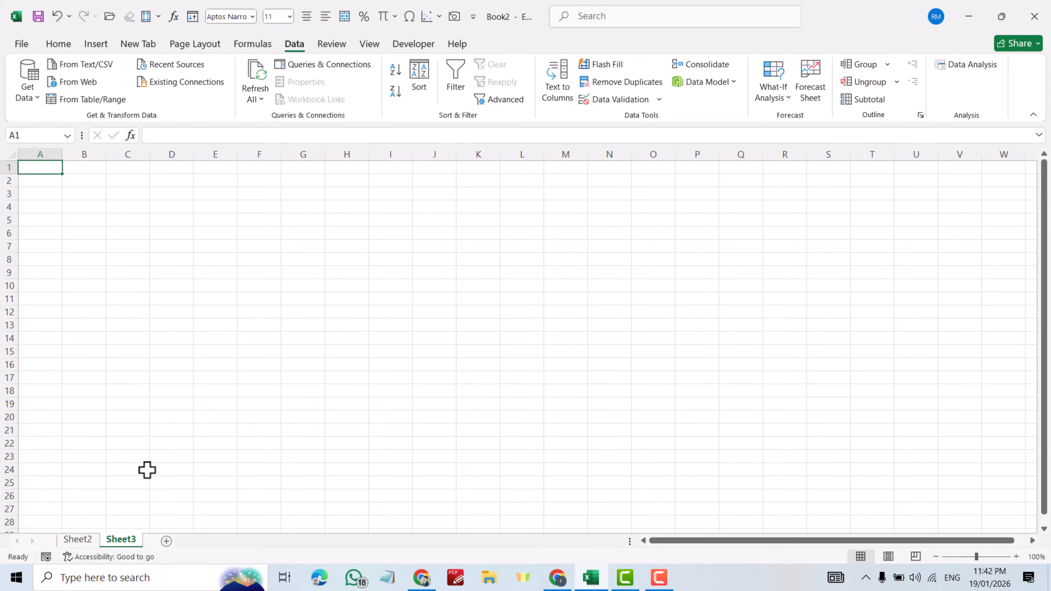
{"action": "left_click", "coordinate": [82, 542]}
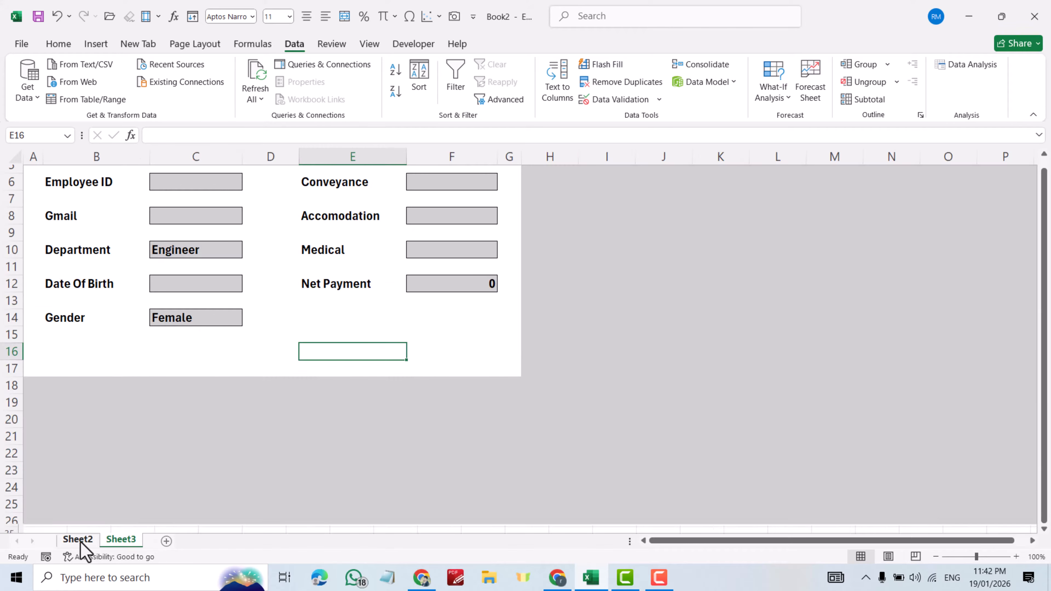
{"action": "right_click", "coordinate": [79, 542]}
{"action": "left_click", "coordinate": [122, 400]}
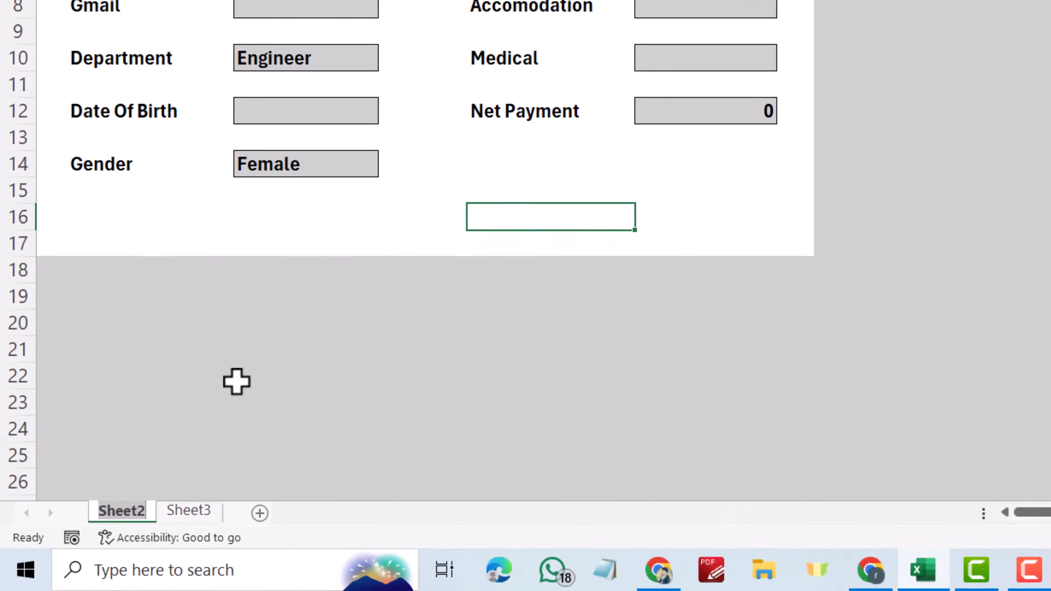
{"action": "type", "text": "Form"}
{"action": "key", "text": "Return"}
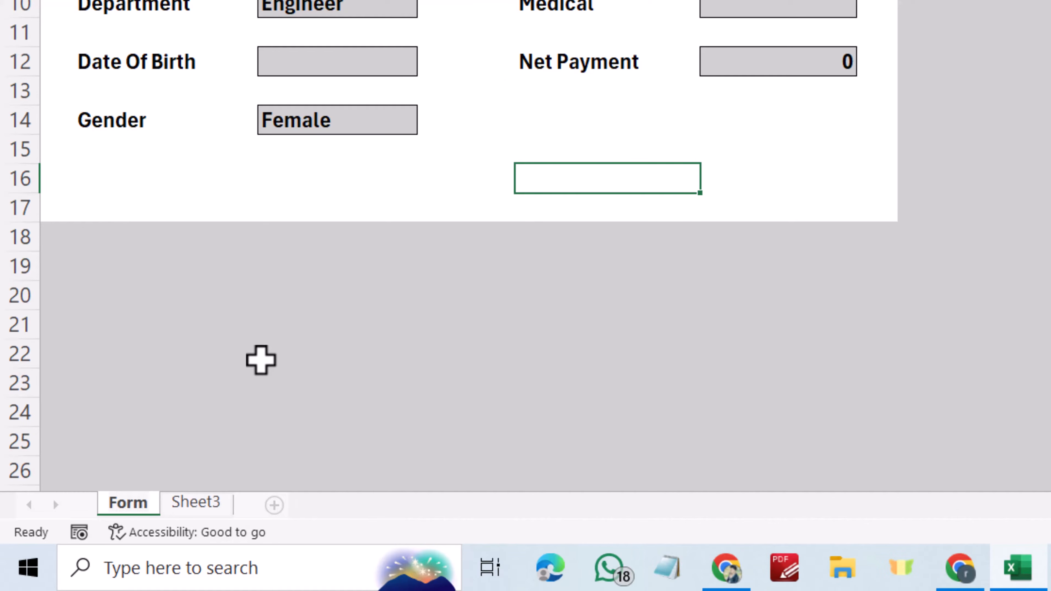
- Rename Sheet3 to Database, then go back to the Form sheet
{"action": "left_click", "coordinate": [199, 502]}
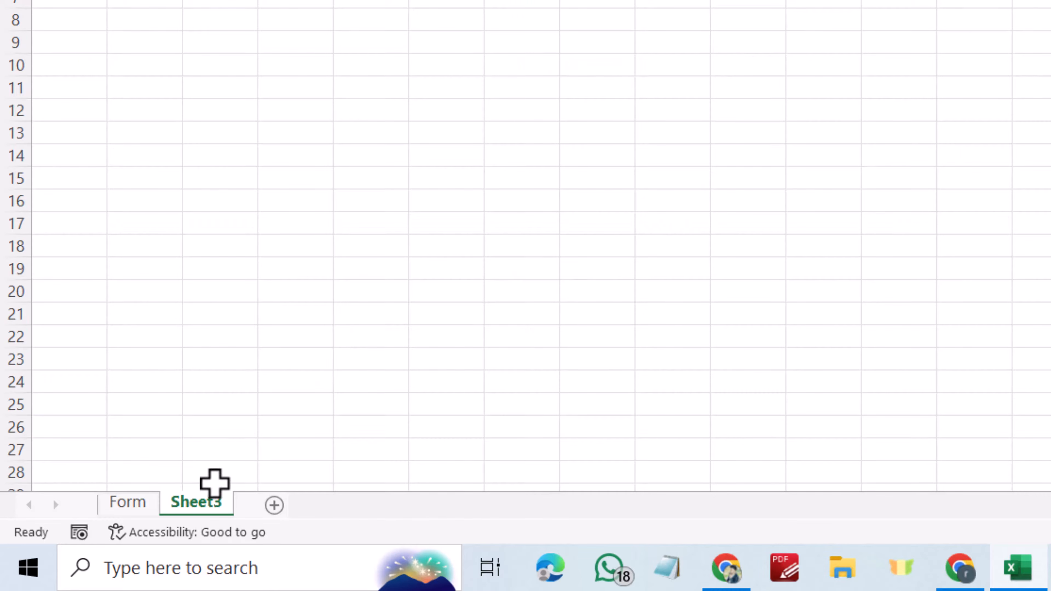
{"action": "right_click", "coordinate": [207, 508]}
{"action": "left_click", "coordinate": [272, 234]}
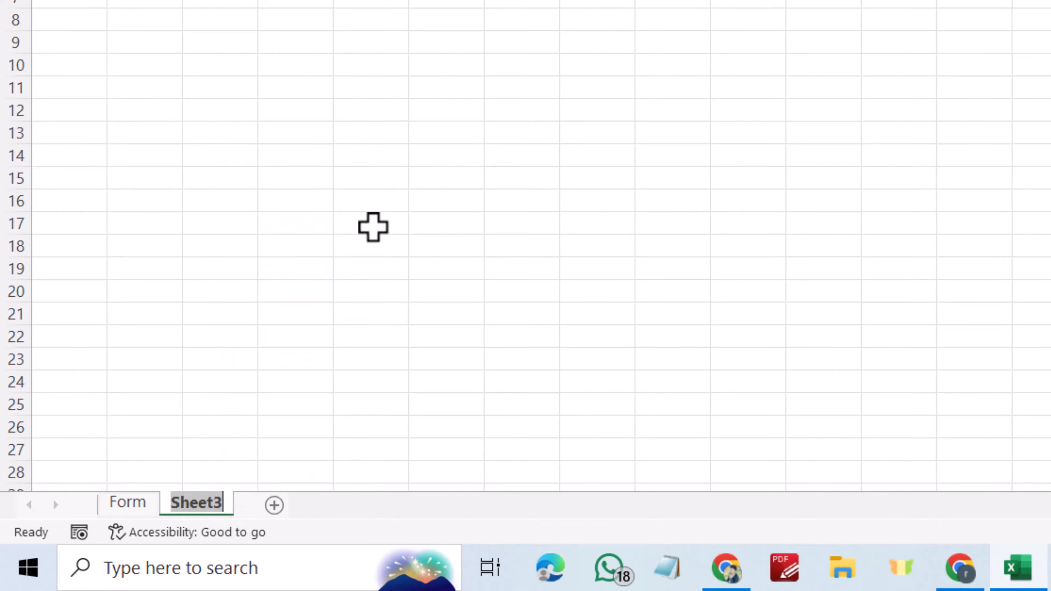
{"action": "type", "text": "Data"}
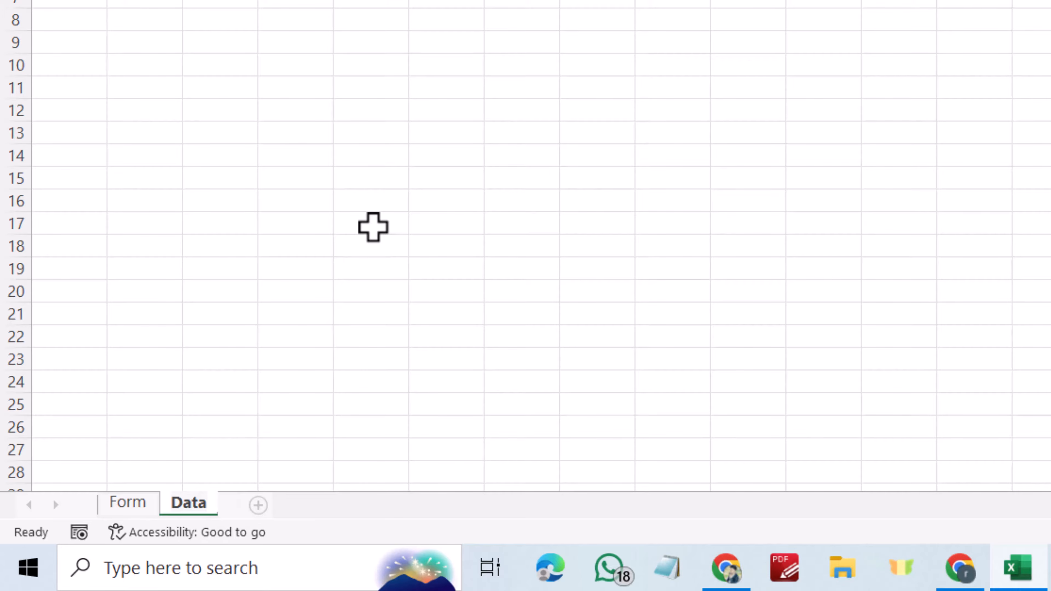
{"action": "type", "text": "base"}
{"action": "left_click", "coordinate": [547, 155]}
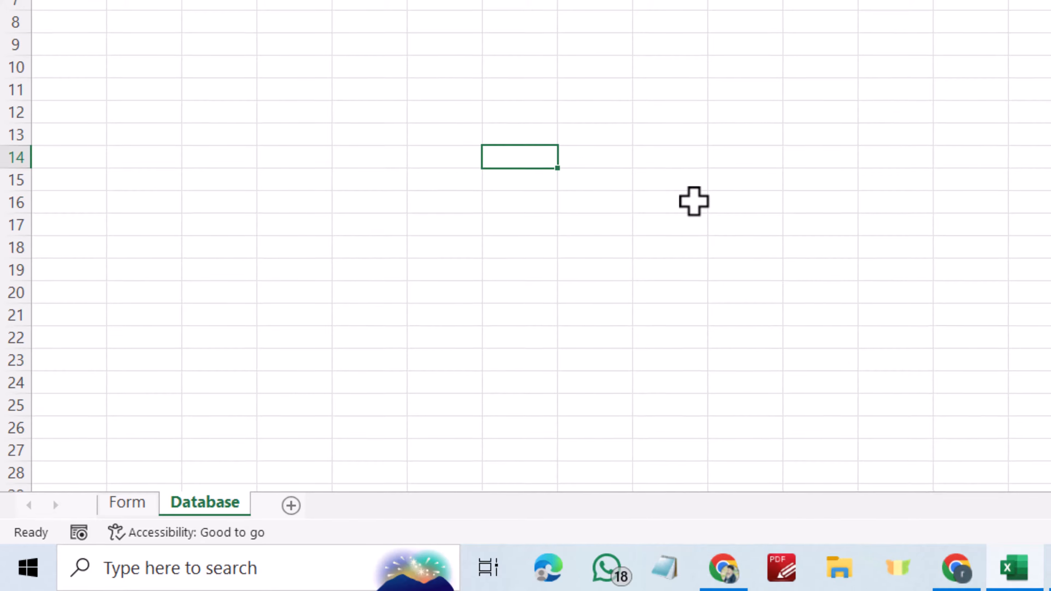
{"action": "left_click", "coordinate": [32, 168]}
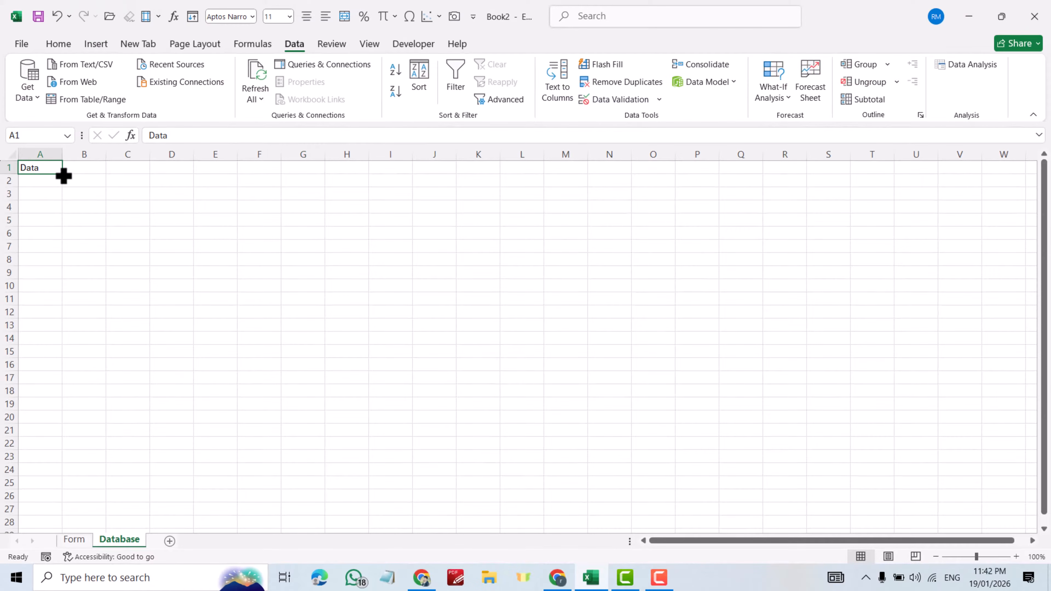
{"action": "left_click", "coordinate": [75, 539]}
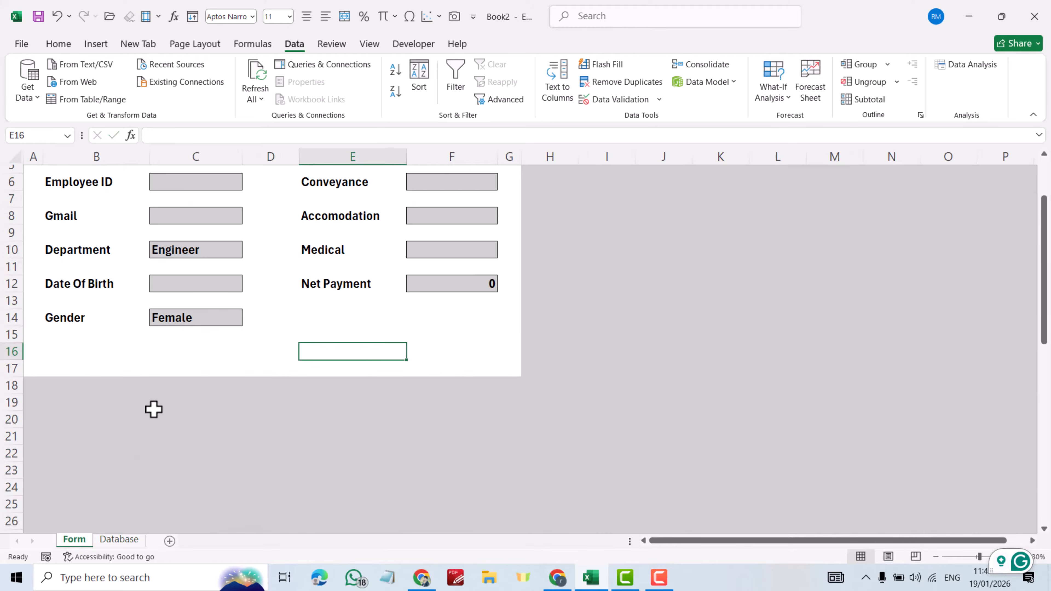
- Paste Form!B31:B41 into Database!B2 with Paste Special Values and Transpose, giving headers across B2:L2
{"action": "scroll", "coordinate": [153, 409], "scroll_direction": "down", "scroll_amount": 8}
{"action": "left_click_drag", "start_coordinate": [68, 180], "coordinate": [63, 343]}
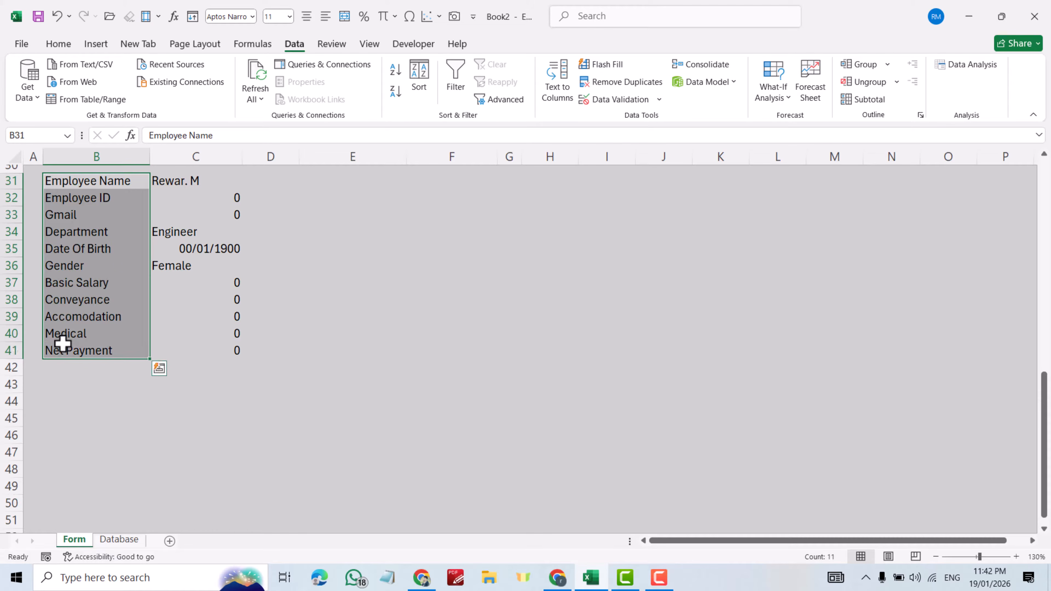
{"action": "key", "text": "ctrl+c"}
{"action": "left_click", "coordinate": [118, 539]}
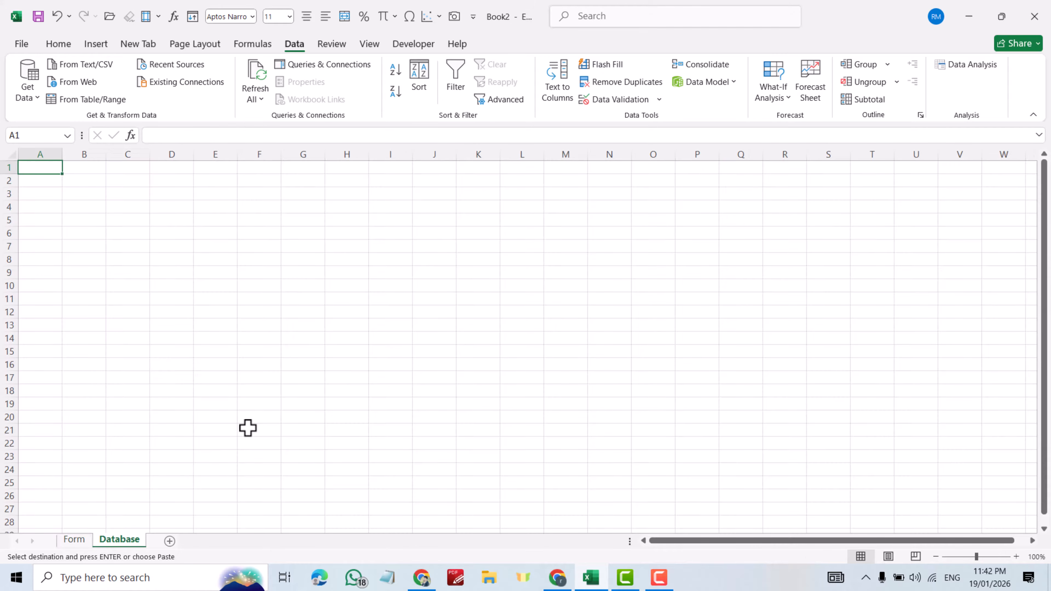
{"action": "left_click", "coordinate": [71, 179]}
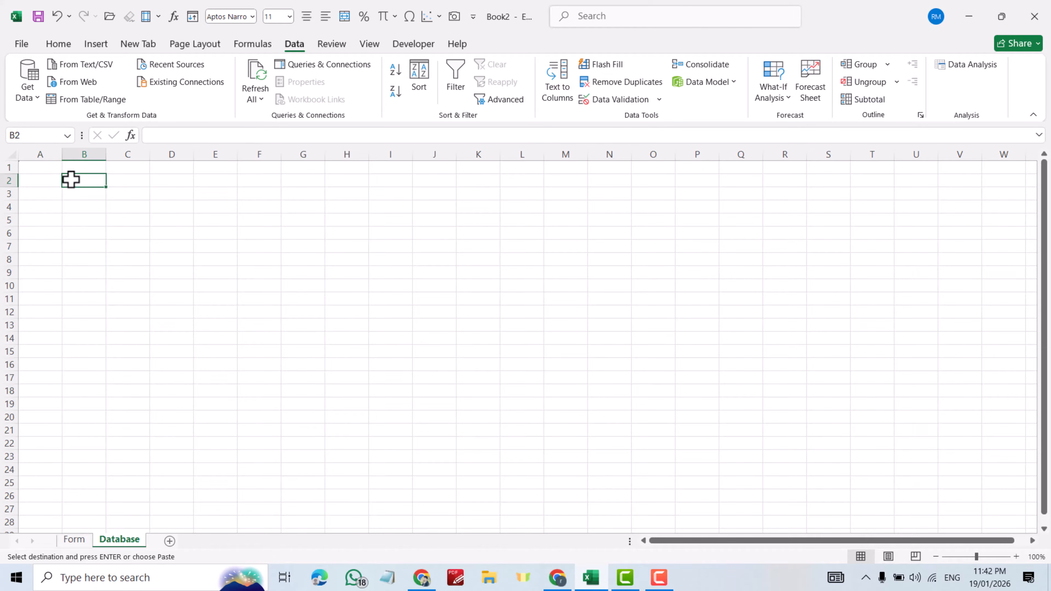
{"action": "right_click", "coordinate": [71, 179]}
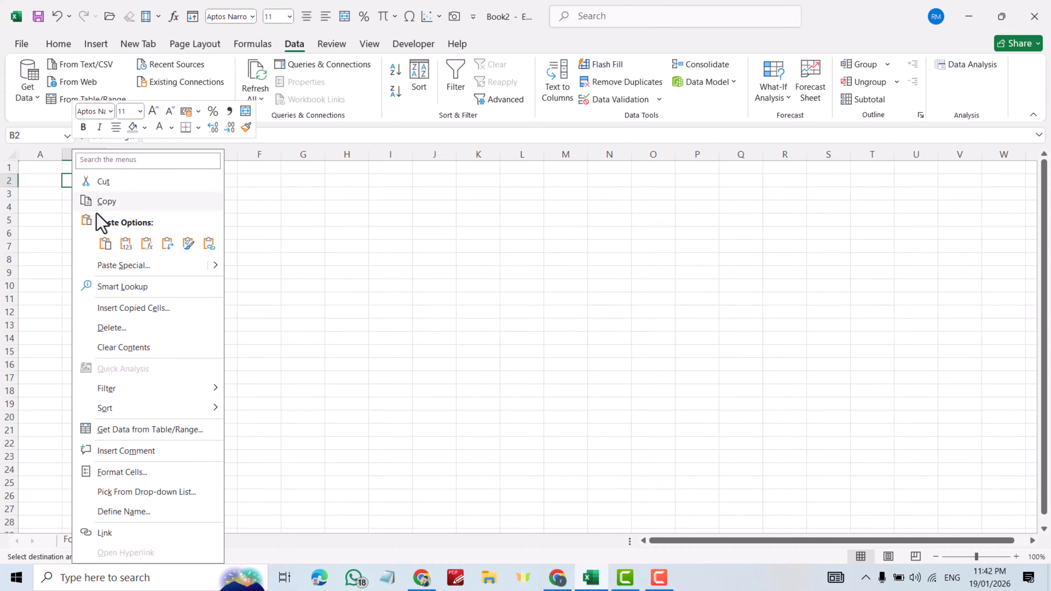
{"action": "left_click", "coordinate": [123, 266]}
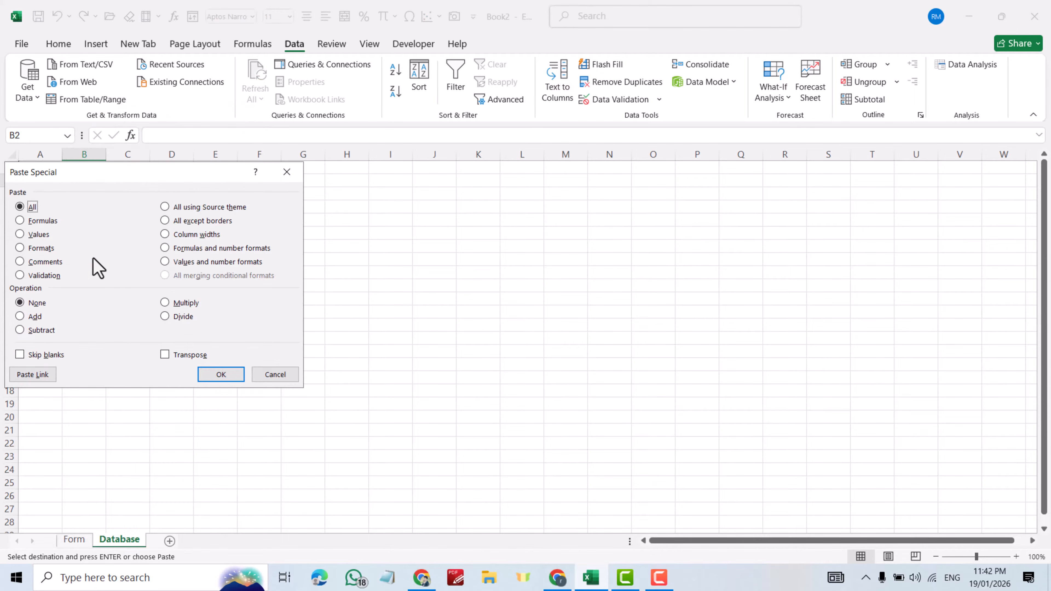
{"action": "left_click", "coordinate": [36, 235]}
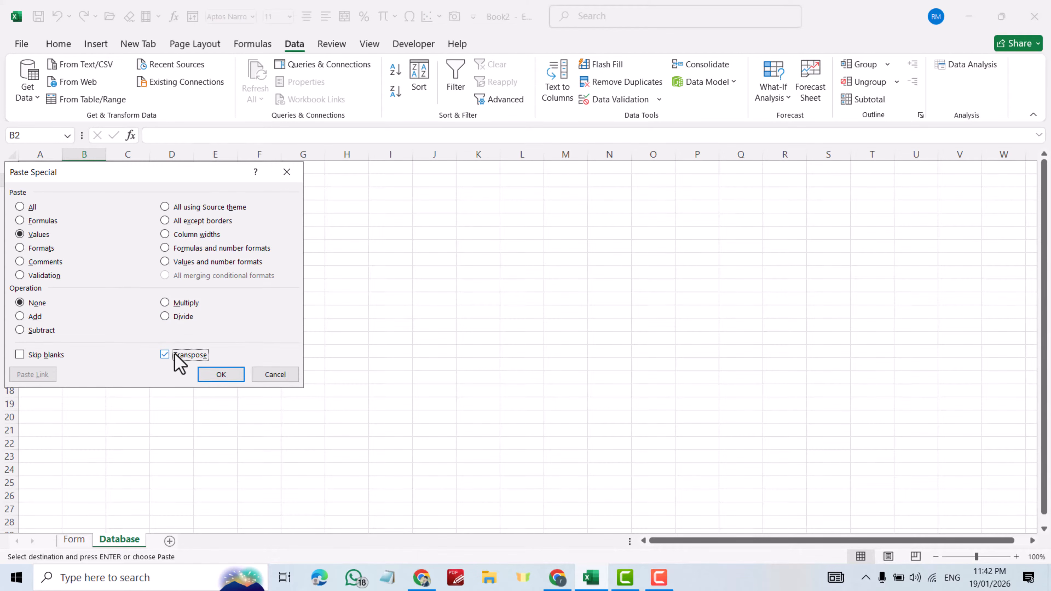
{"action": "left_click", "coordinate": [219, 381]}
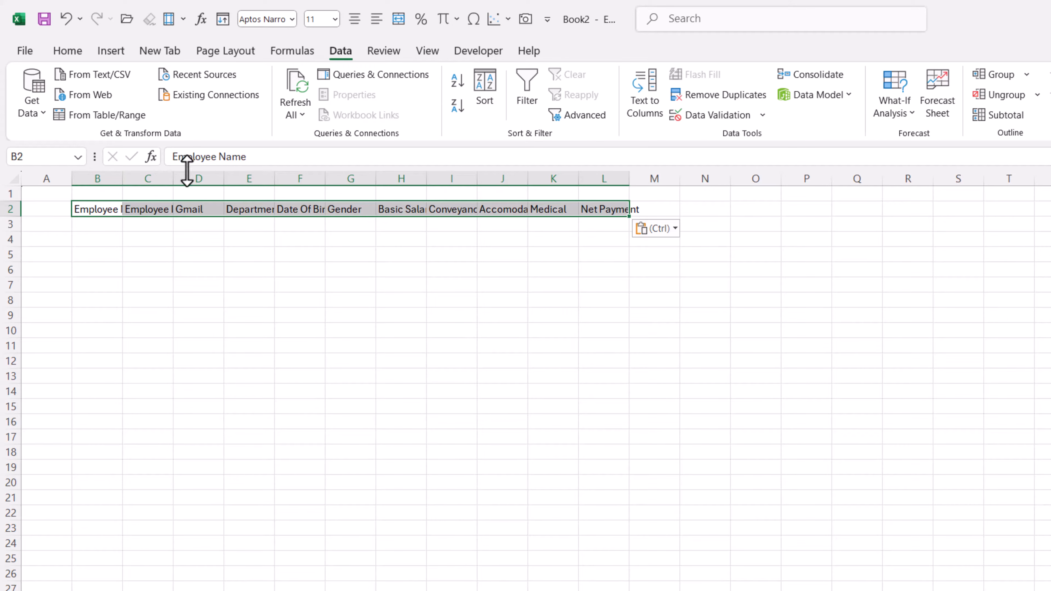
- Widen the Database columns B through L, including column D
{"action": "left_click_drag", "start_coordinate": [108, 177], "coordinate": [627, 192]}
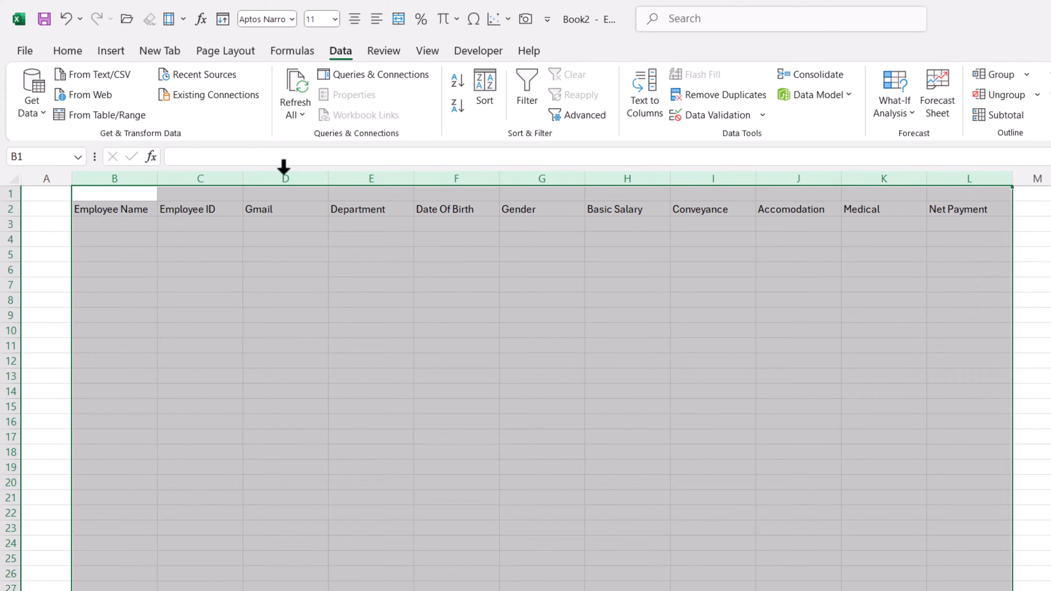
{"action": "left_click_drag", "start_coordinate": [330, 184], "coordinate": [348, 180]}
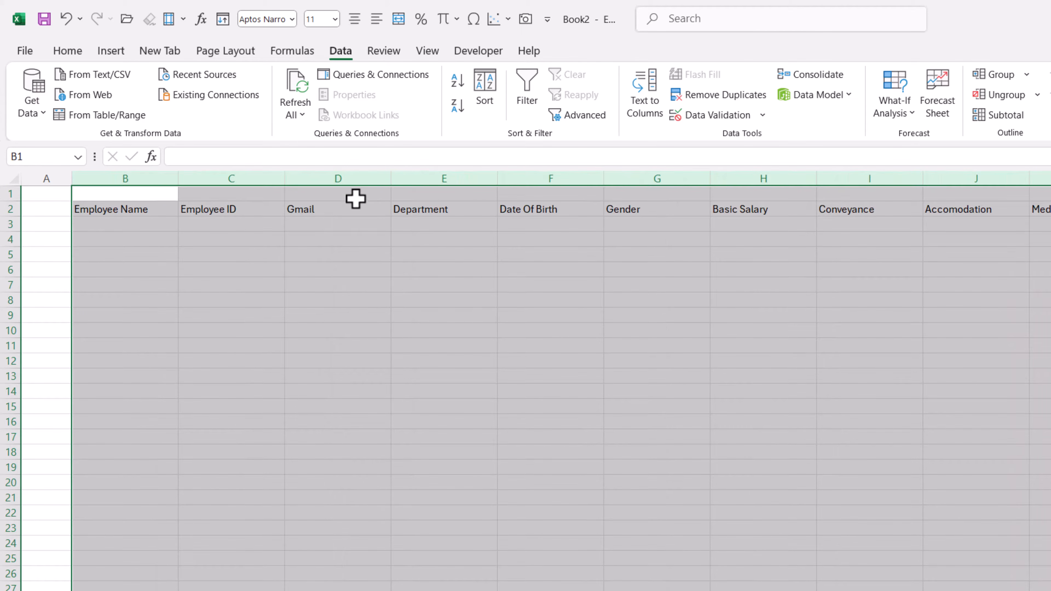
{"action": "key", "text": "ctrl+z"}
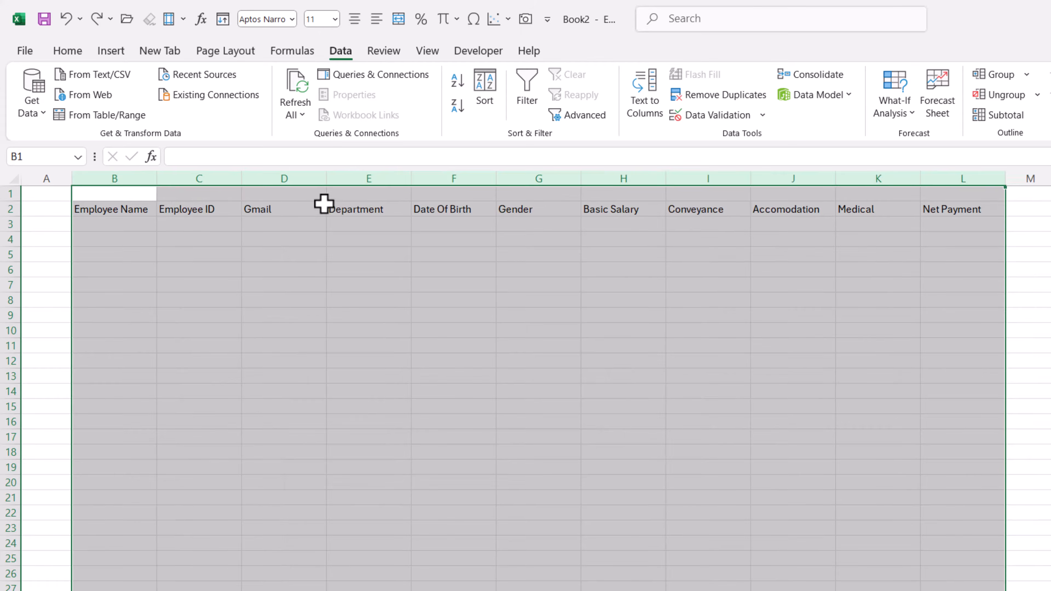
{"action": "left_click", "coordinate": [301, 192]}
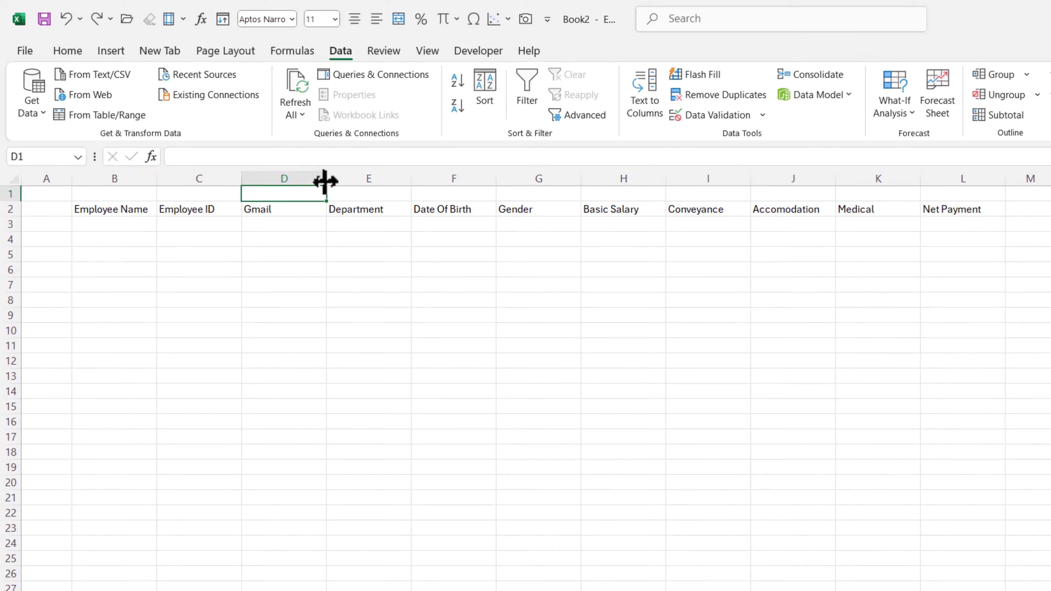
{"action": "left_click_drag", "start_coordinate": [325, 181], "coordinate": [336, 182]}
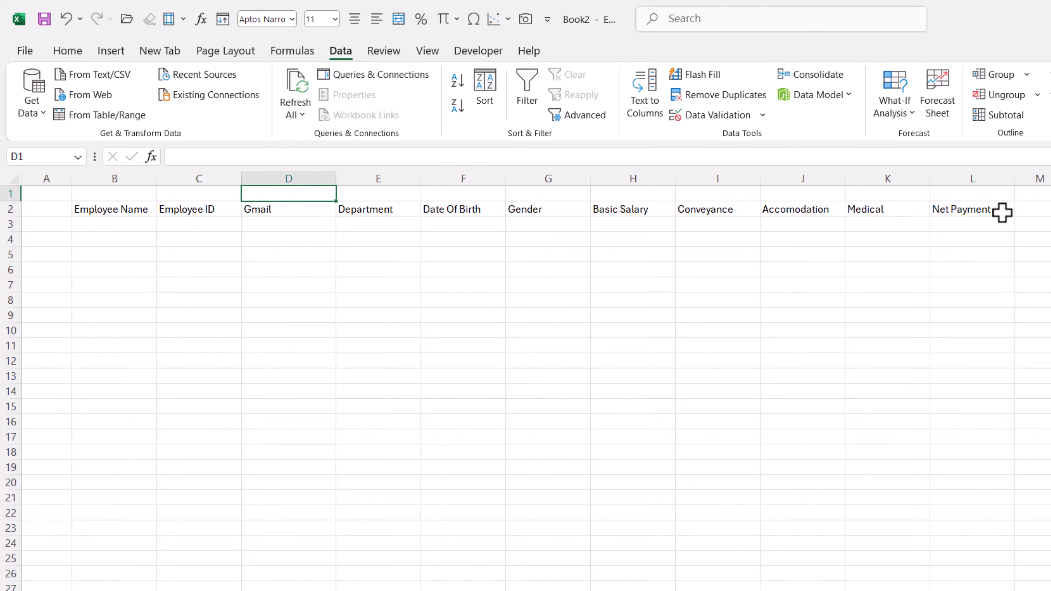
- Make the B2:L2 headers bold, 12-point, and centred horizontally and vertically
{"action": "left_click_drag", "start_coordinate": [1002, 211], "coordinate": [88, 207]}
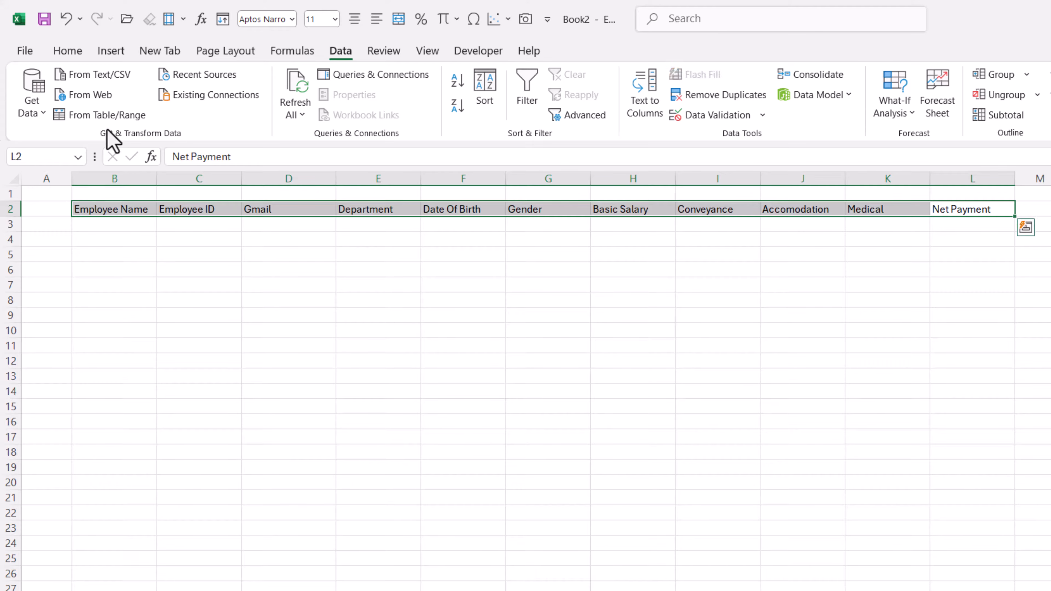
{"action": "left_click", "coordinate": [68, 51]}
{"action": "left_click", "coordinate": [103, 105]}
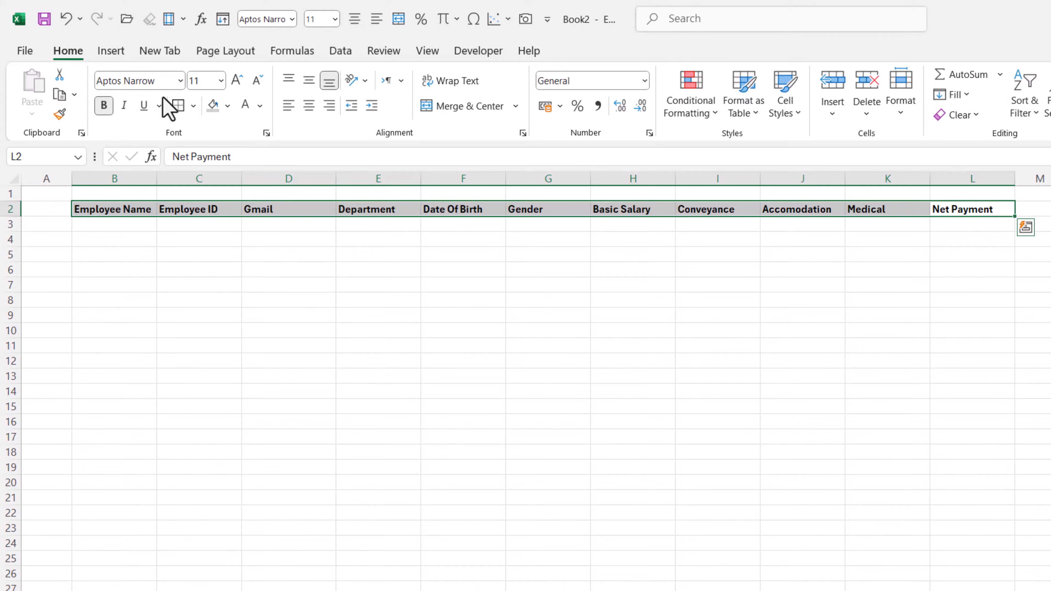
{"action": "left_click", "coordinate": [204, 83]}
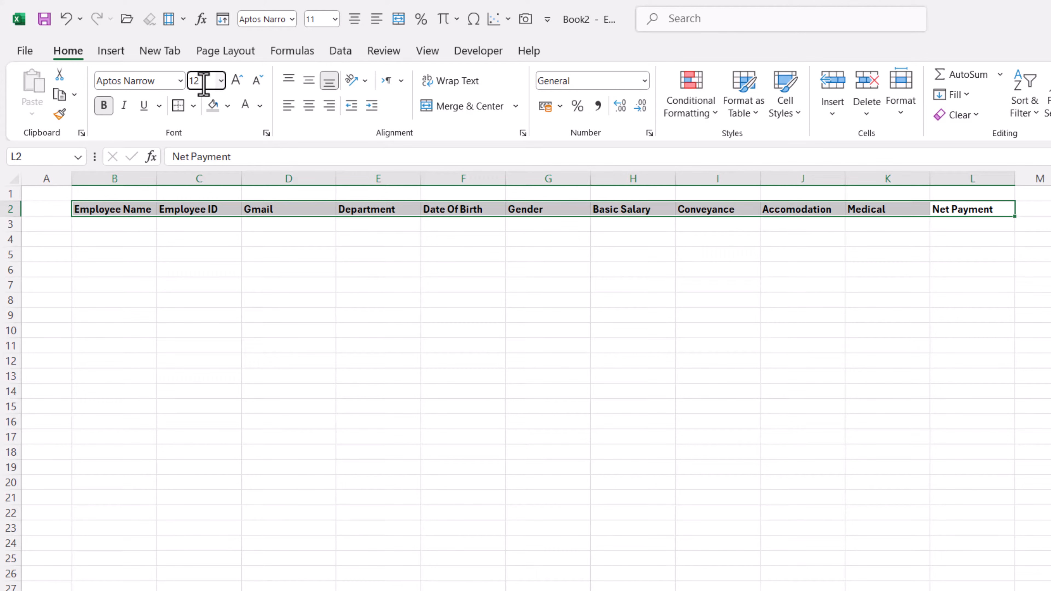
{"action": "type", "text": "12"}
{"action": "left_click", "coordinate": [309, 105]}
{"action": "left_click", "coordinate": [308, 80]}
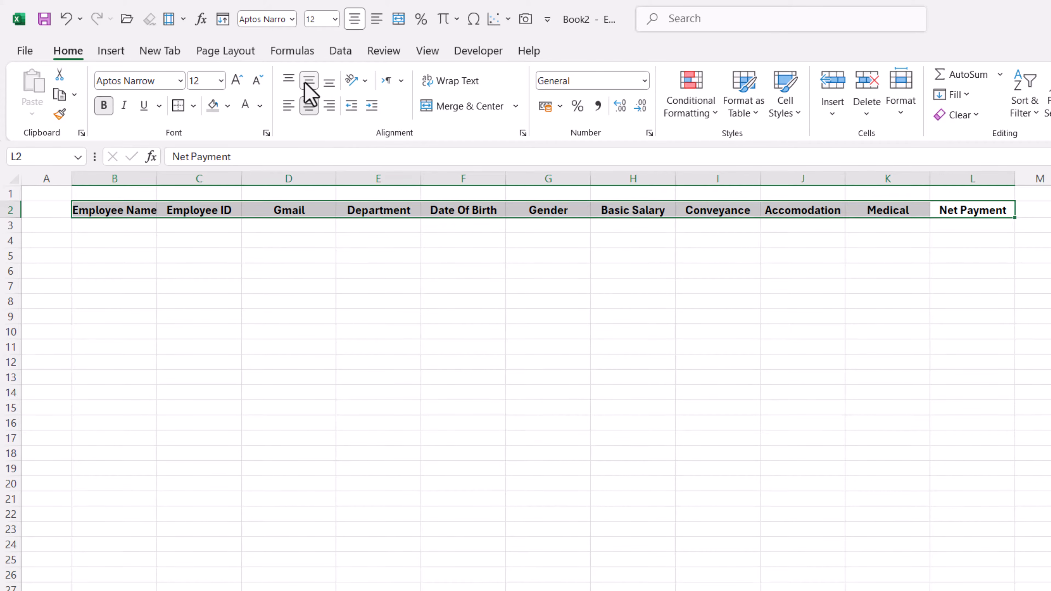
- Give the B2:L2 headers a dark teal fill with white text
{"action": "left_click", "coordinate": [228, 106]}
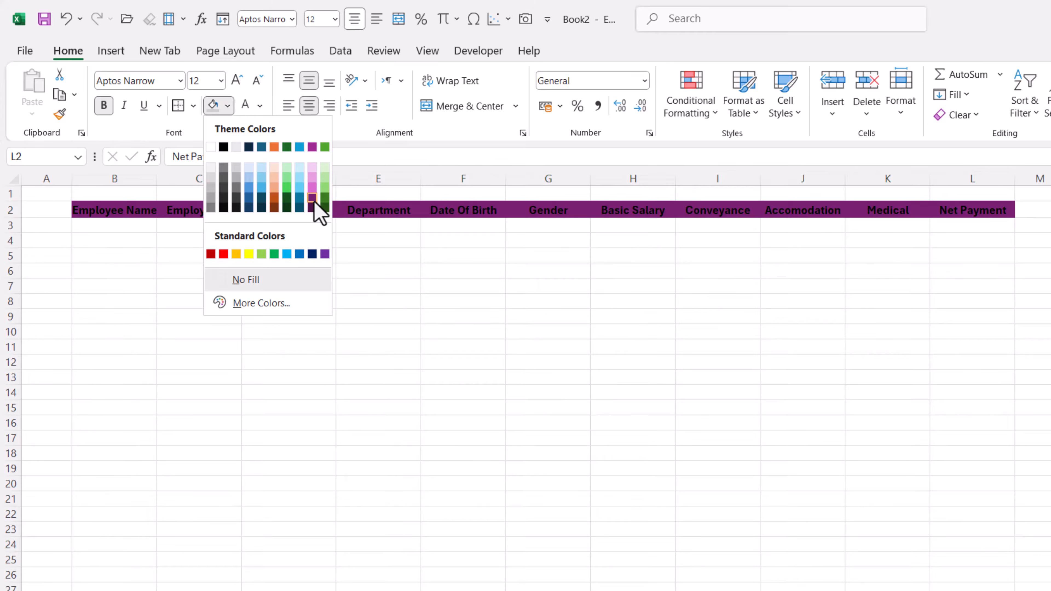
{"action": "left_click", "coordinate": [299, 207]}
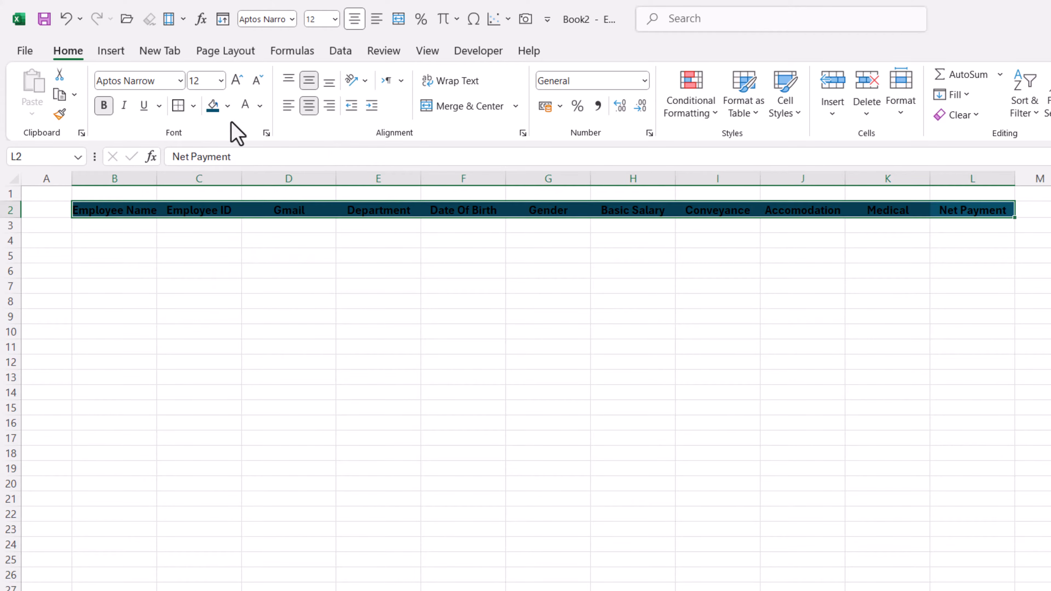
{"action": "left_click", "coordinate": [243, 111]}
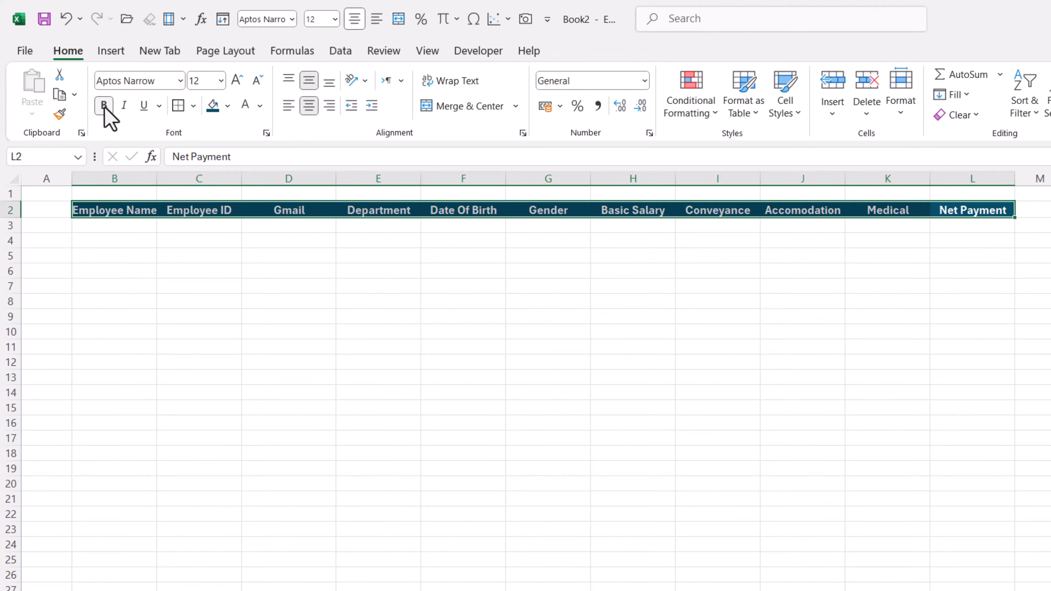
{"action": "left_click", "coordinate": [227, 106]}
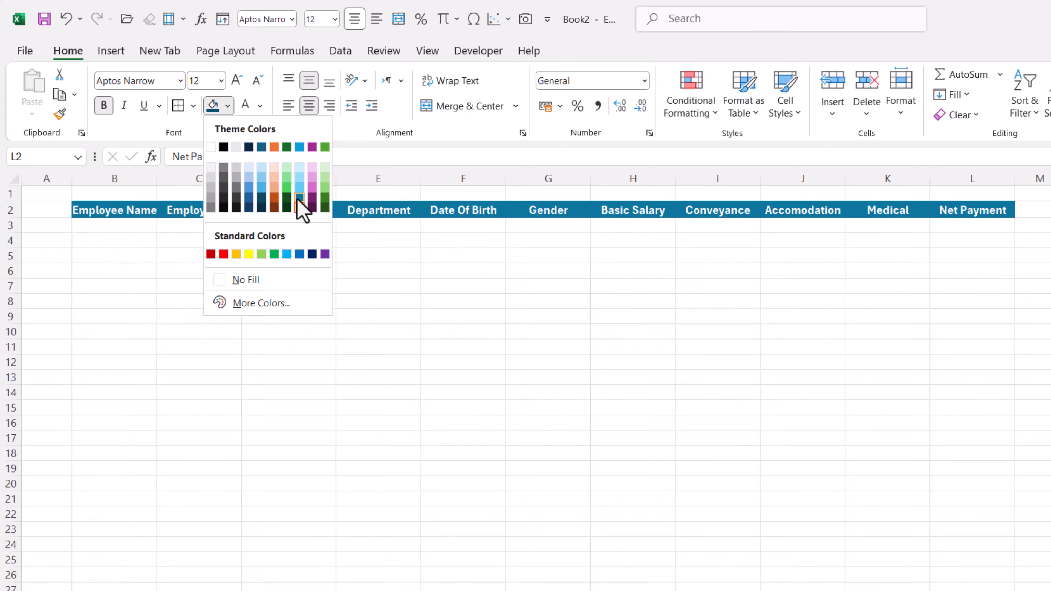
{"action": "left_click", "coordinate": [299, 199]}
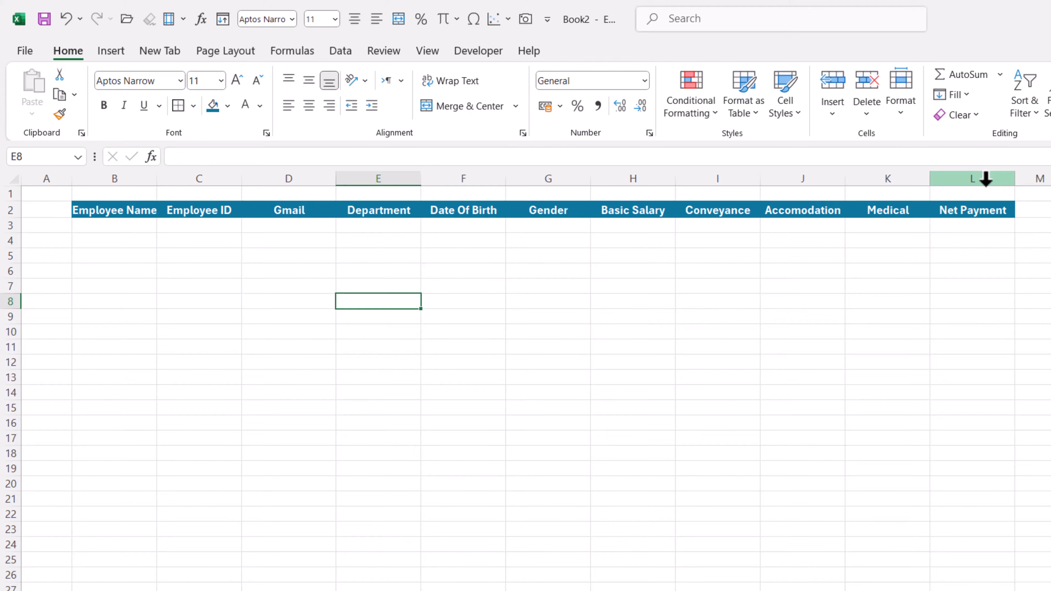
- Format the salary columns H:L as Number
{"action": "left_click_drag", "start_coordinate": [986, 179], "coordinate": [621, 190]}
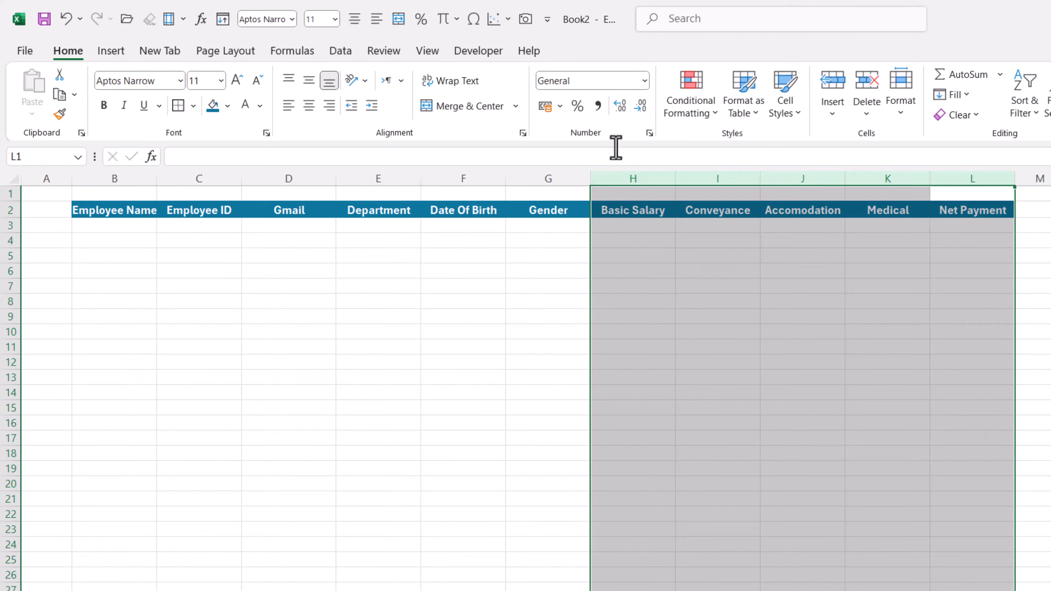
{"action": "left_click", "coordinate": [644, 81]}
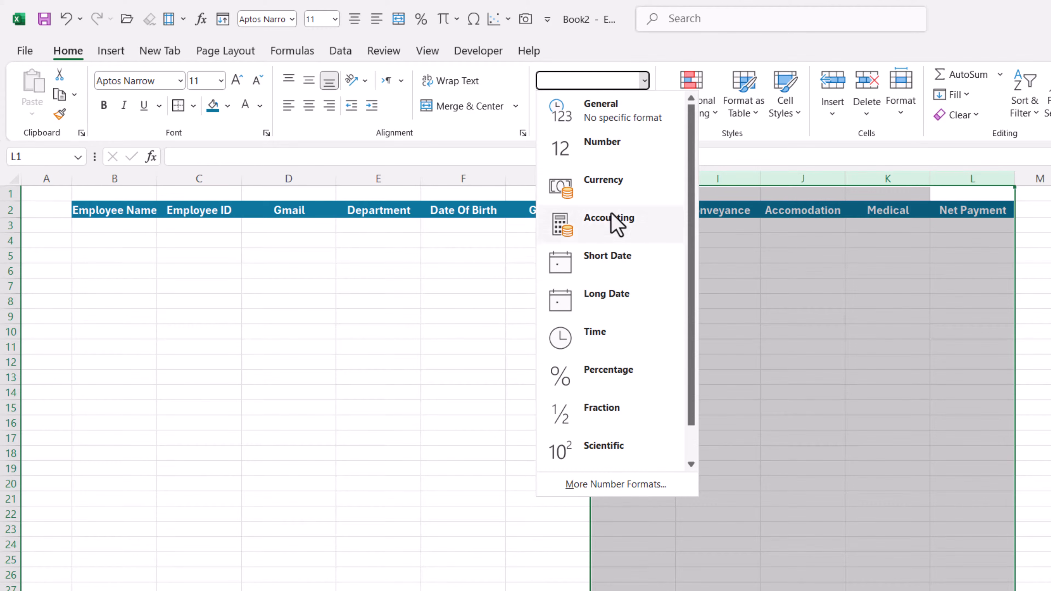
{"action": "left_click", "coordinate": [605, 153]}
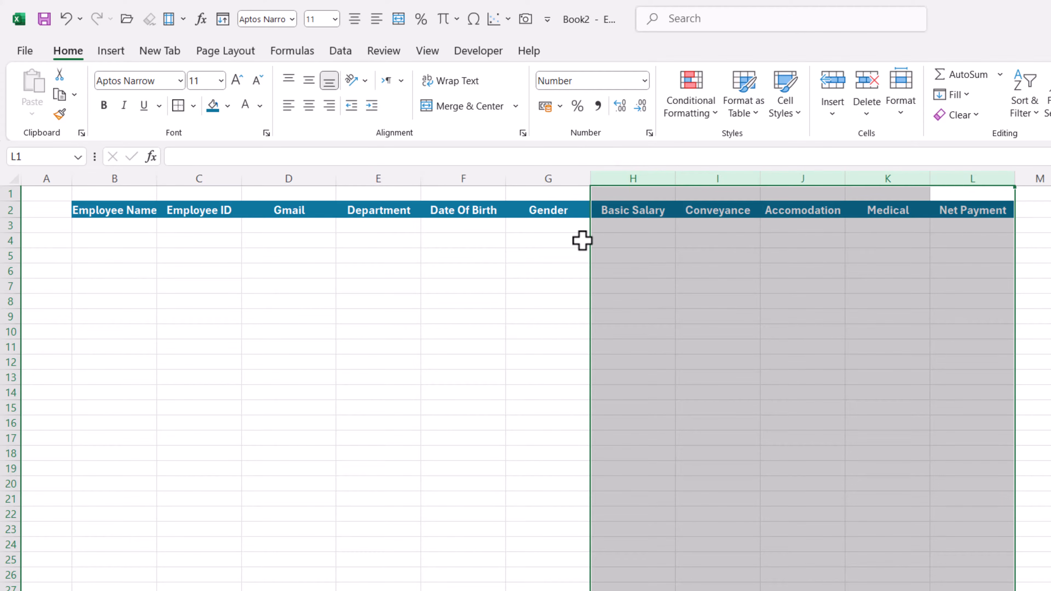
- Format the Date Of Birth column F as Short Date and return to the Form sheet
{"action": "left_click", "coordinate": [471, 178]}
{"action": "left_click", "coordinate": [644, 81]}
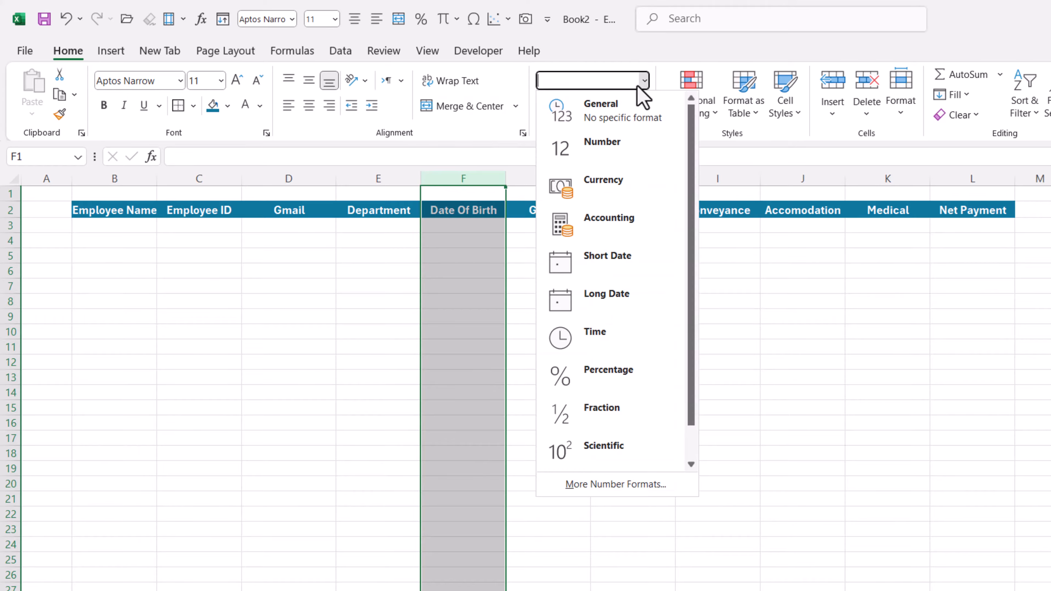
{"action": "left_click", "coordinate": [607, 261]}
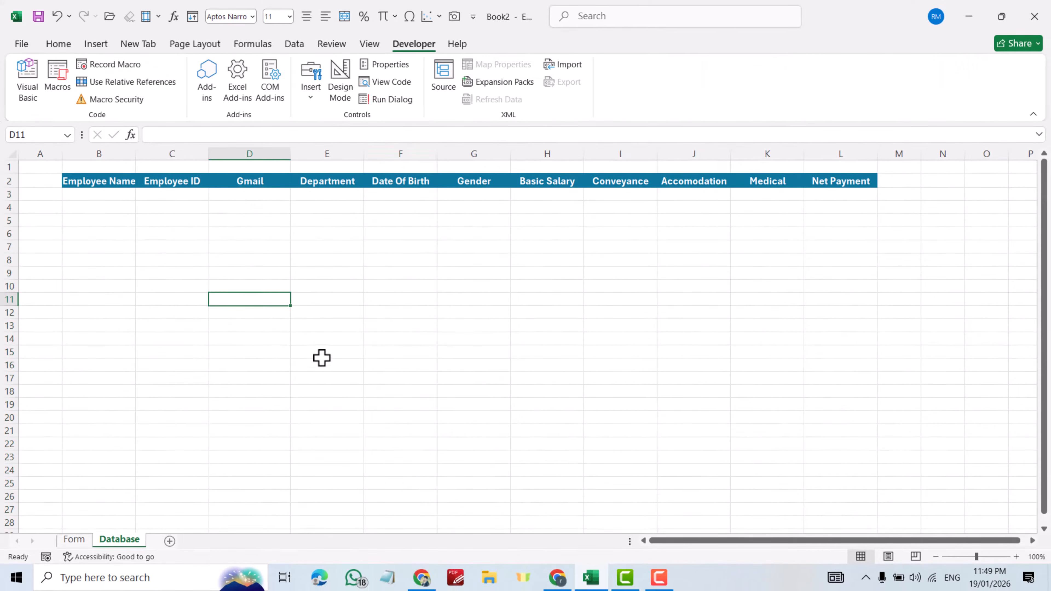
{"action": "left_click", "coordinate": [74, 539]}
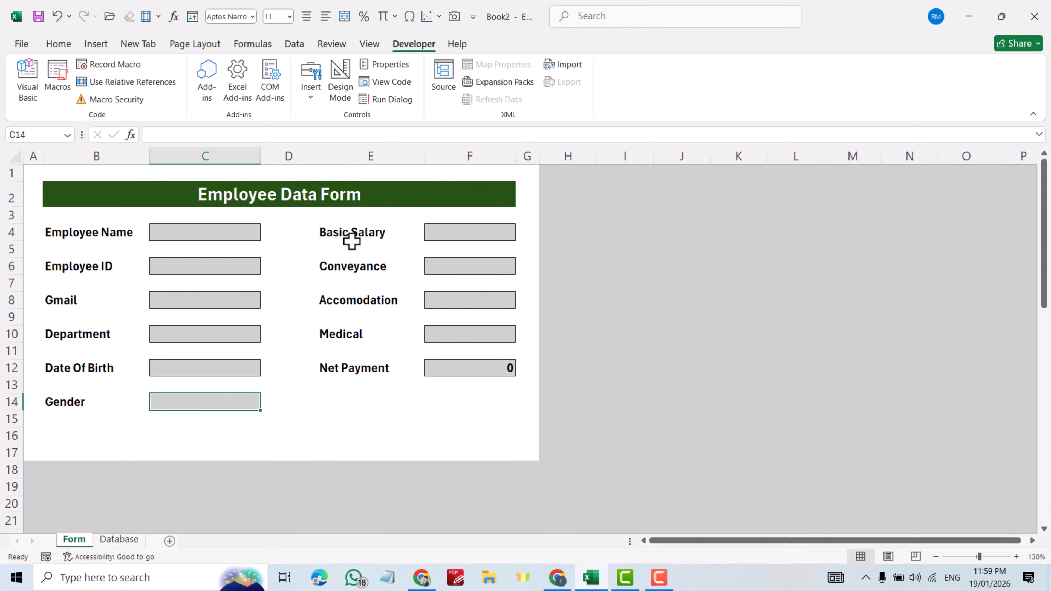
- Enter the sample employee's name, employee ID and email address in C4, C6 and C8
{"action": "left_click", "coordinate": [208, 240]}
{"action": "type", "text": "Rewar.M"}
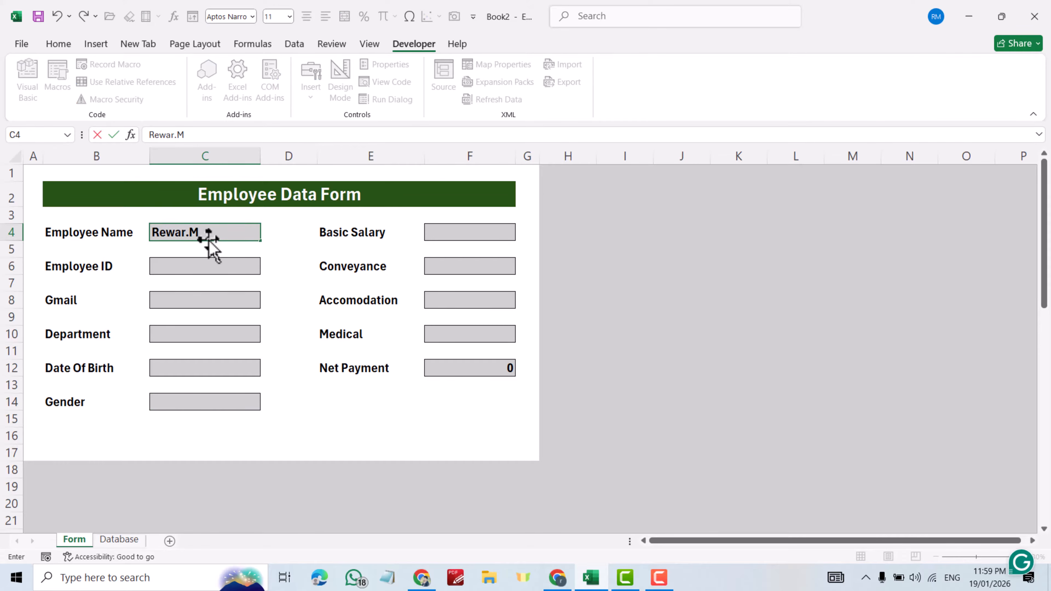
{"action": "left_click", "coordinate": [193, 266]}
{"action": "type", "text": "123er"}
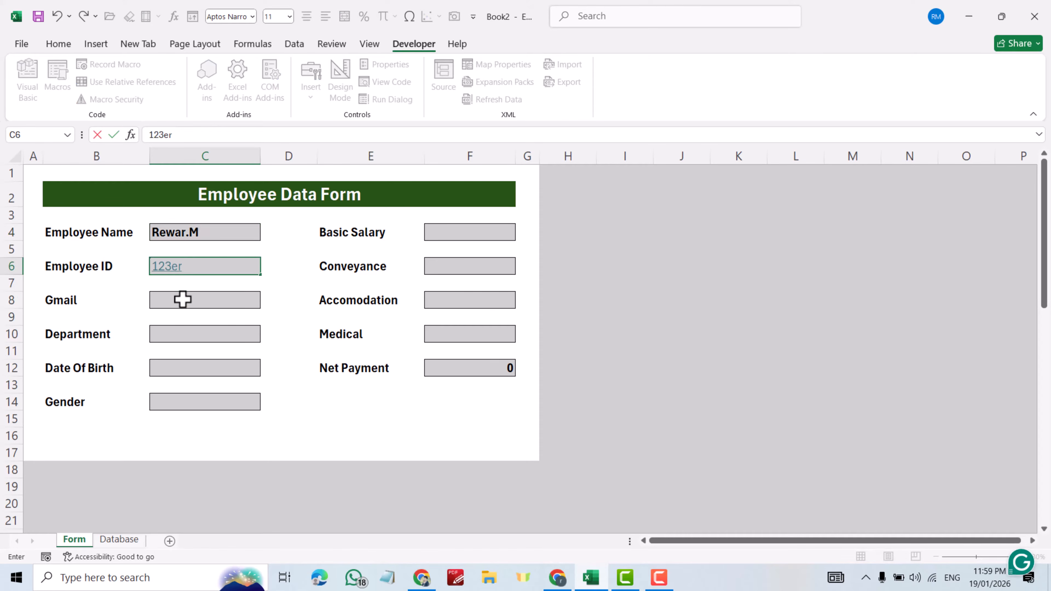
{"action": "left_click", "coordinate": [180, 300]}
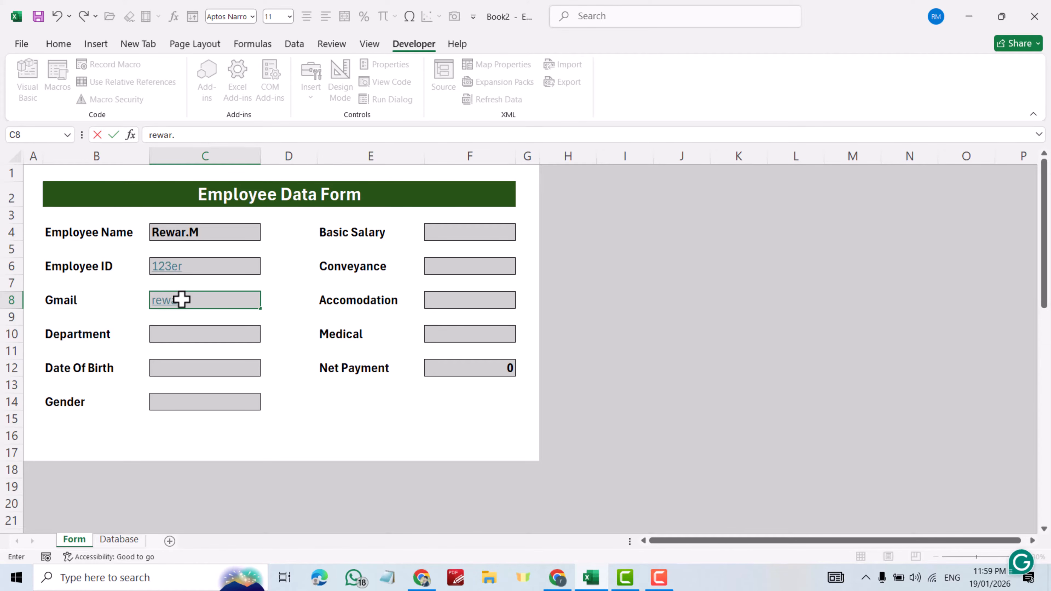
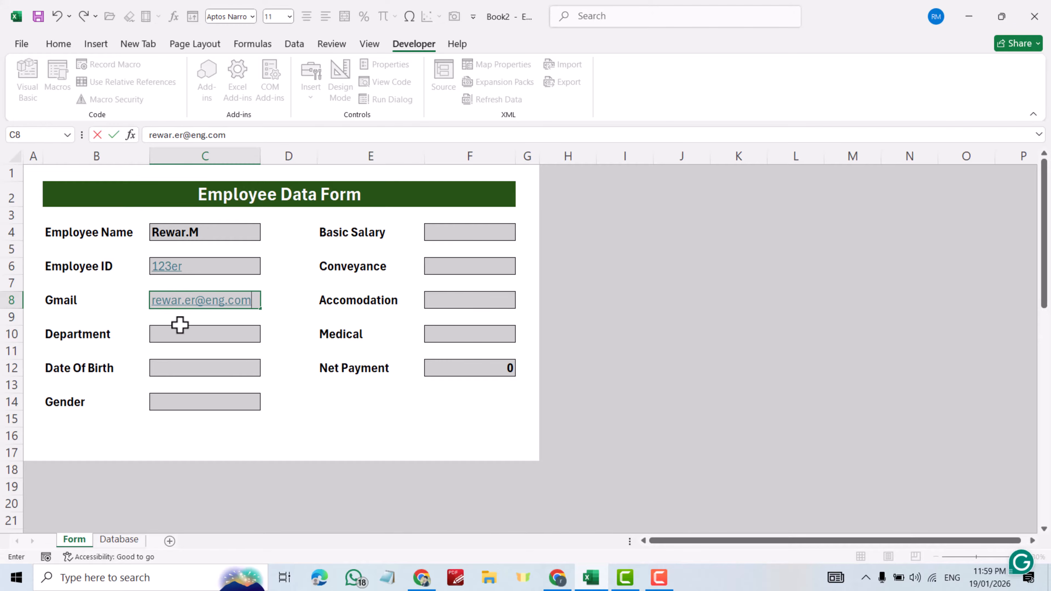
- Choose Accountant as department, enter birth date 1/2/2002, and choose Male as gender
{"action": "left_click", "coordinate": [180, 332]}
{"action": "left_click", "coordinate": [266, 334]}
{"action": "left_click", "coordinate": [241, 359]}
{"action": "left_click", "coordinate": [219, 370]}
{"action": "type", "text": "1/2/2002"}
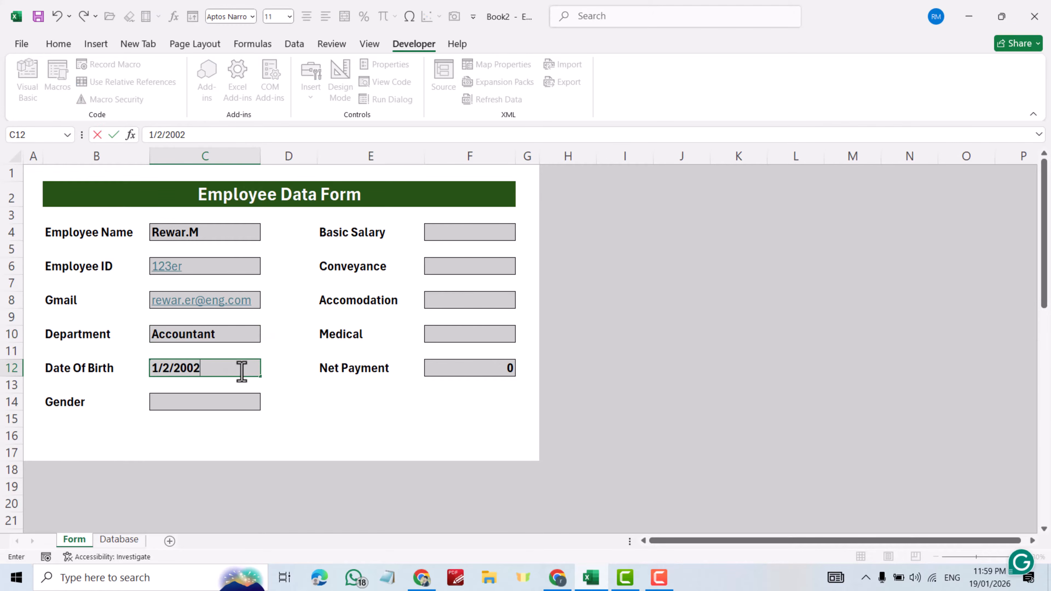
{"action": "left_click", "coordinate": [203, 401]}
{"action": "left_click", "coordinate": [266, 403]}
{"action": "left_click", "coordinate": [244, 415]}
- Enter Basic Salary 800, Conveyance 100, Accomodation 100 and Medical 25
{"action": "left_click", "coordinate": [459, 232]}
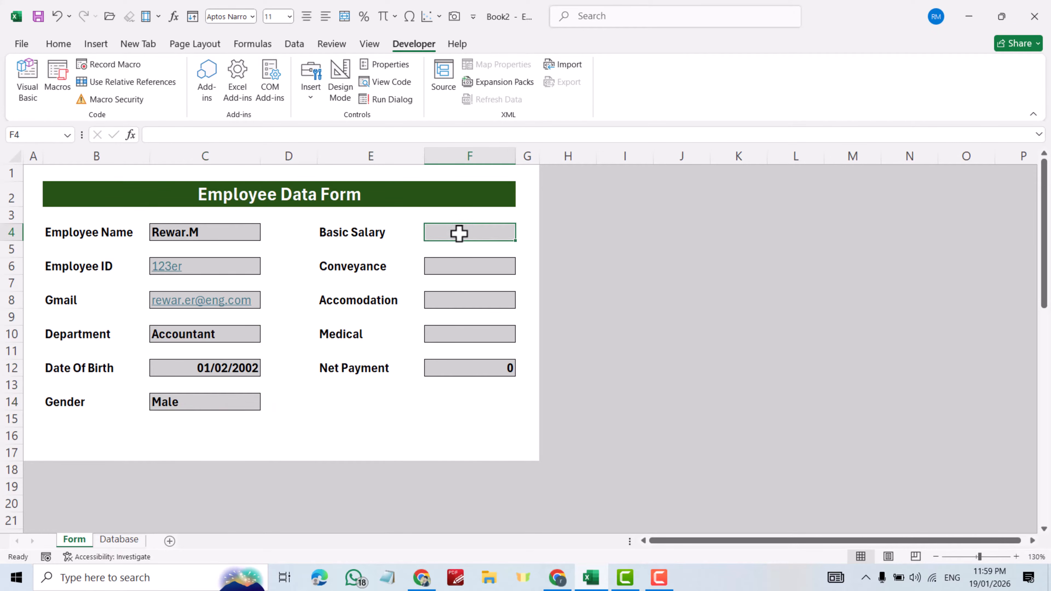
{"action": "type", "text": "800"}
{"action": "left_click", "coordinate": [458, 270]}
{"action": "type", "text": "100"}
{"action": "left_click", "coordinate": [453, 300]}
{"action": "type", "text": "100"}
{"action": "left_click", "coordinate": [455, 333]}
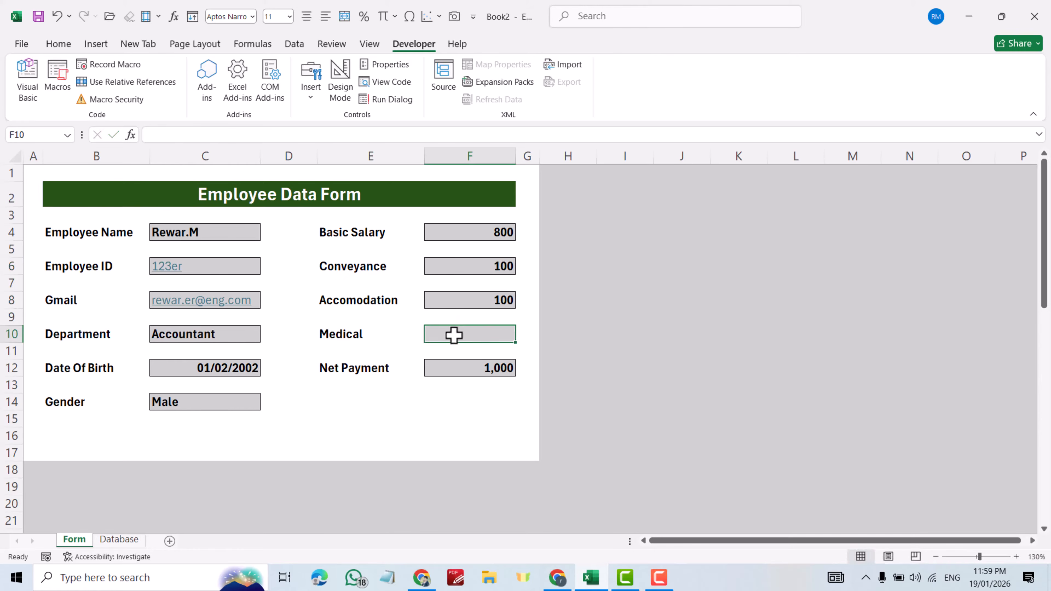
{"action": "type", "text": "25"}
{"action": "key", "text": "Return"}
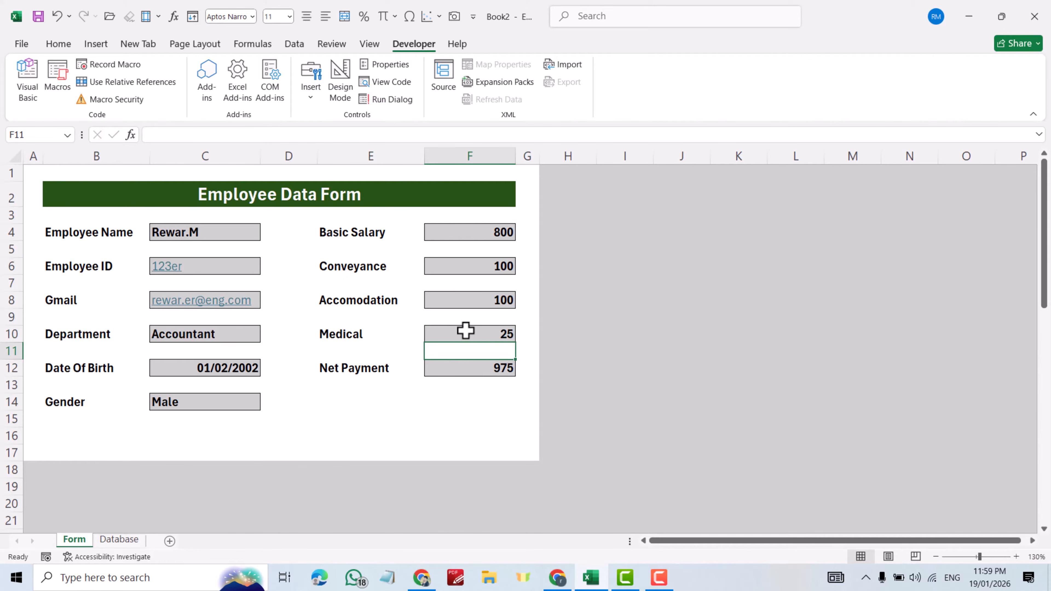
{"action": "scroll", "coordinate": [268, 461], "scroll_direction": "down", "scroll_amount": 10}
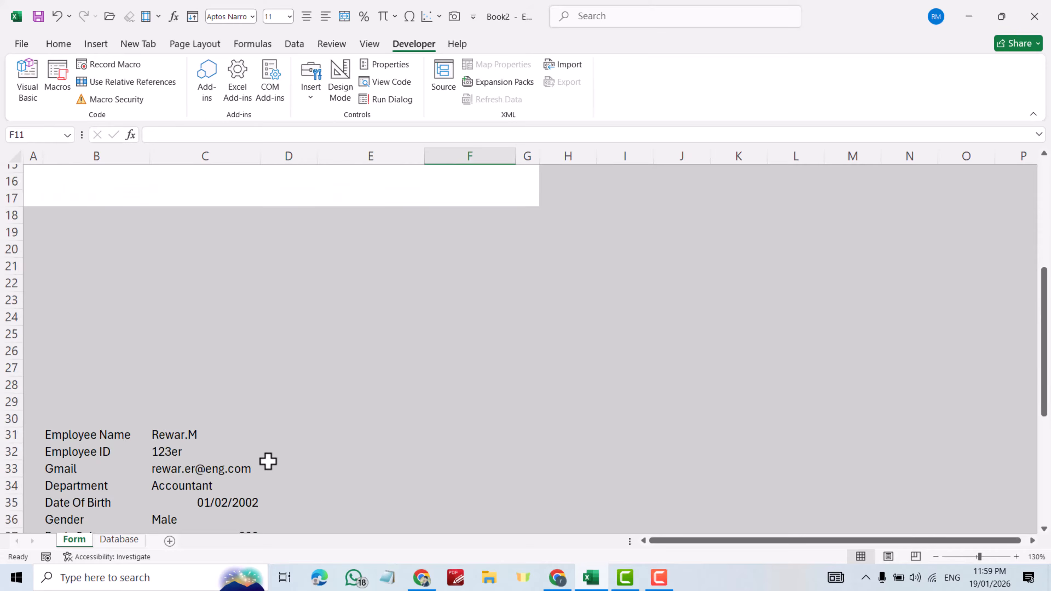
{"action": "scroll", "coordinate": [240, 389], "scroll_direction": "up", "scroll_amount": 7}
{"action": "scroll", "coordinate": [252, 369], "scroll_direction": "up", "scroll_amount": 3}
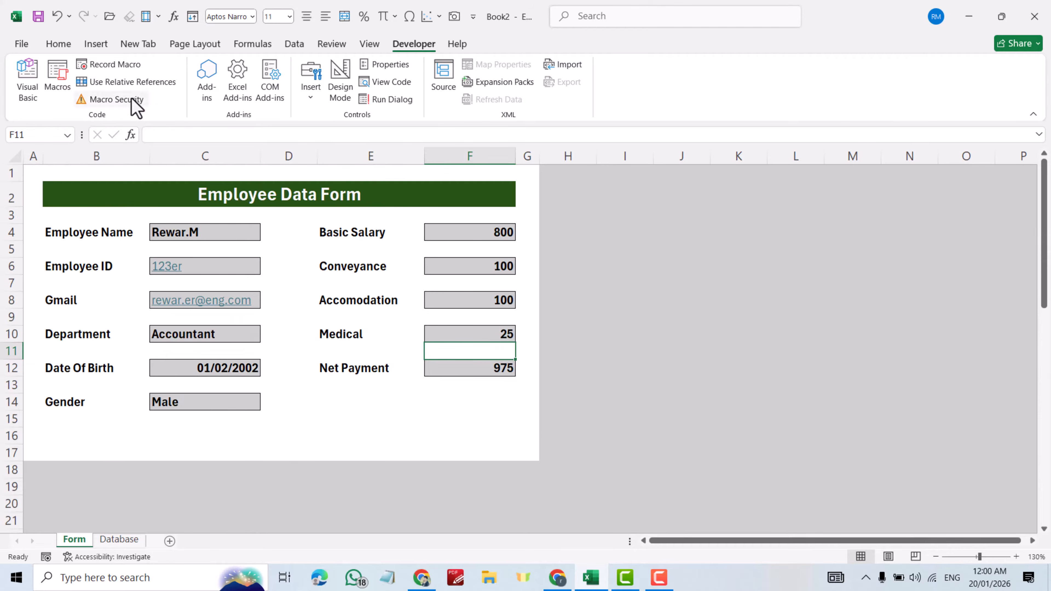
{"action": "left_click", "coordinate": [60, 44]}
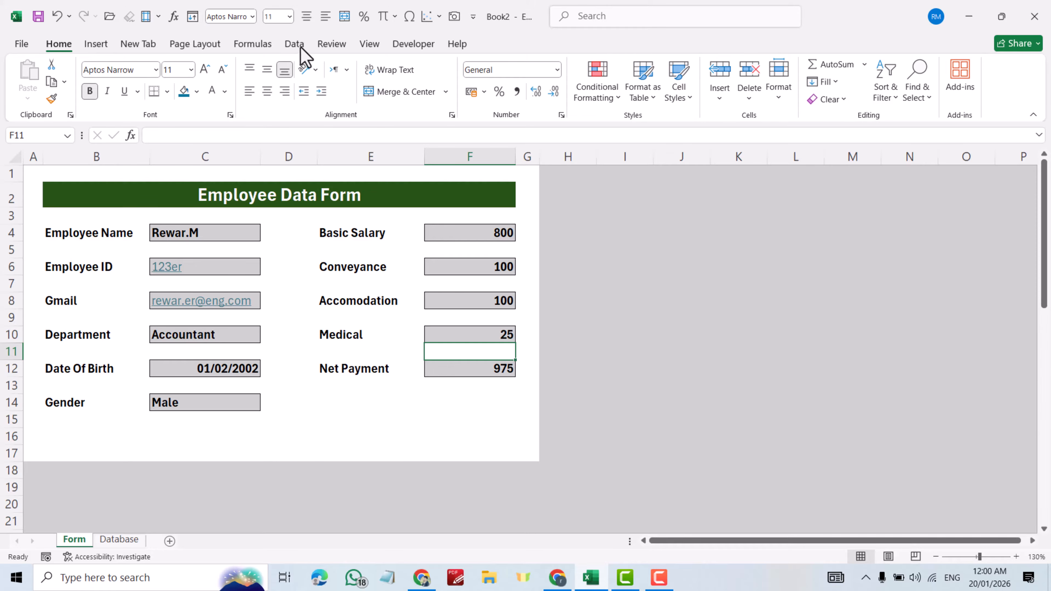
{"action": "left_click", "coordinate": [412, 45]}
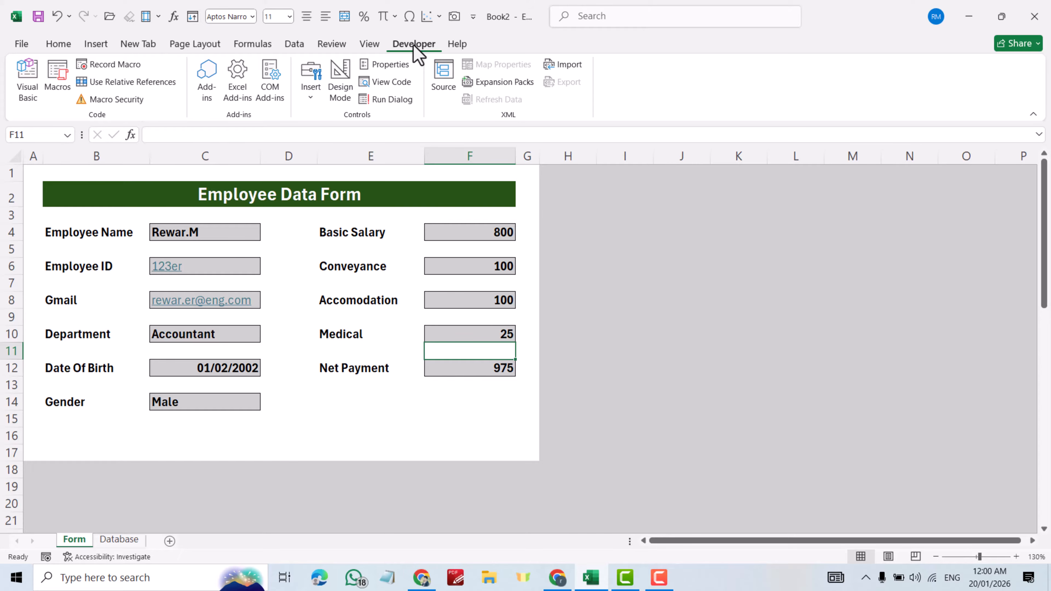
{"action": "right_click", "coordinate": [329, 46]}
{"action": "left_click", "coordinate": [364, 56]}
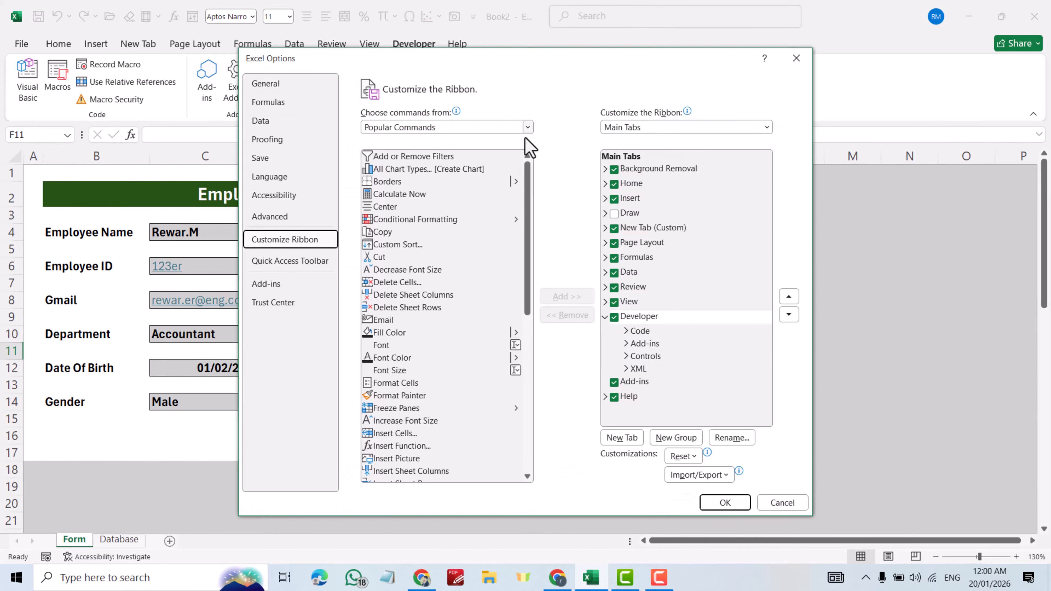
{"action": "left_click", "coordinate": [614, 317]}
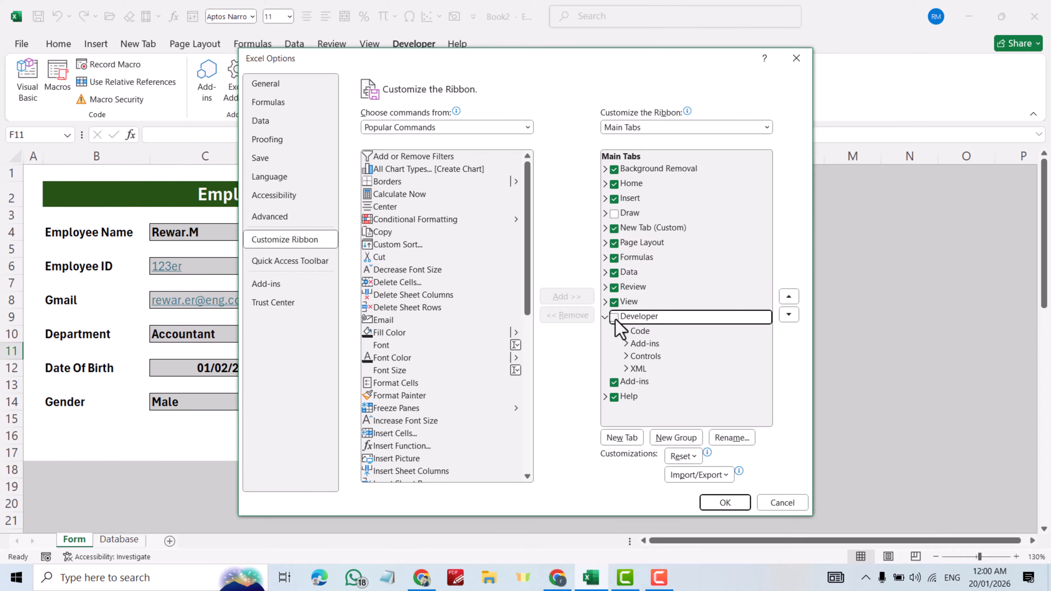
{"action": "left_click", "coordinate": [724, 502]}
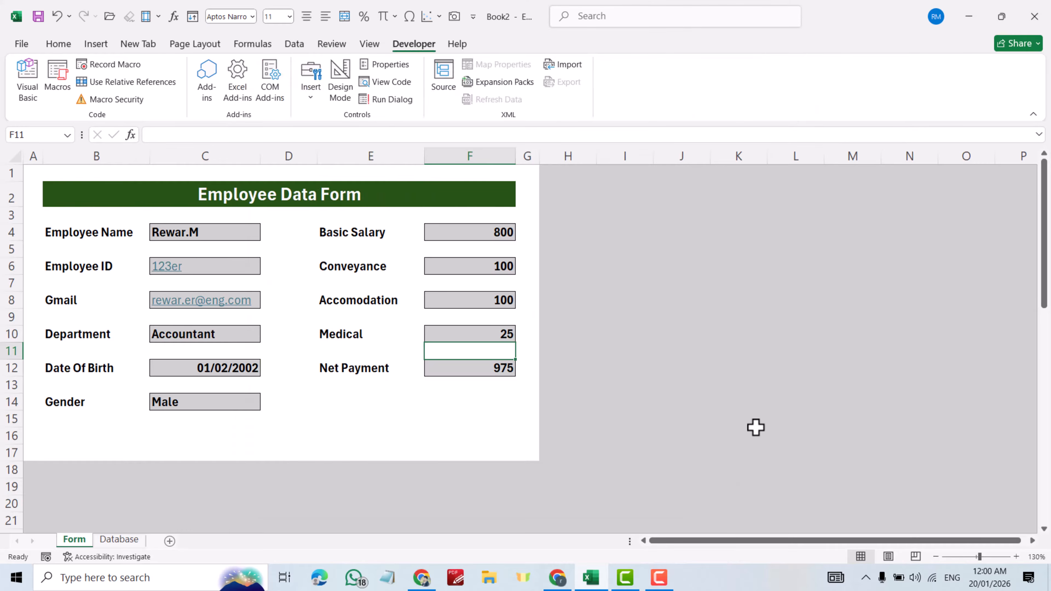
- Record a new macro named Employeedata, stored in This Workbook
{"action": "left_click", "coordinate": [103, 67]}
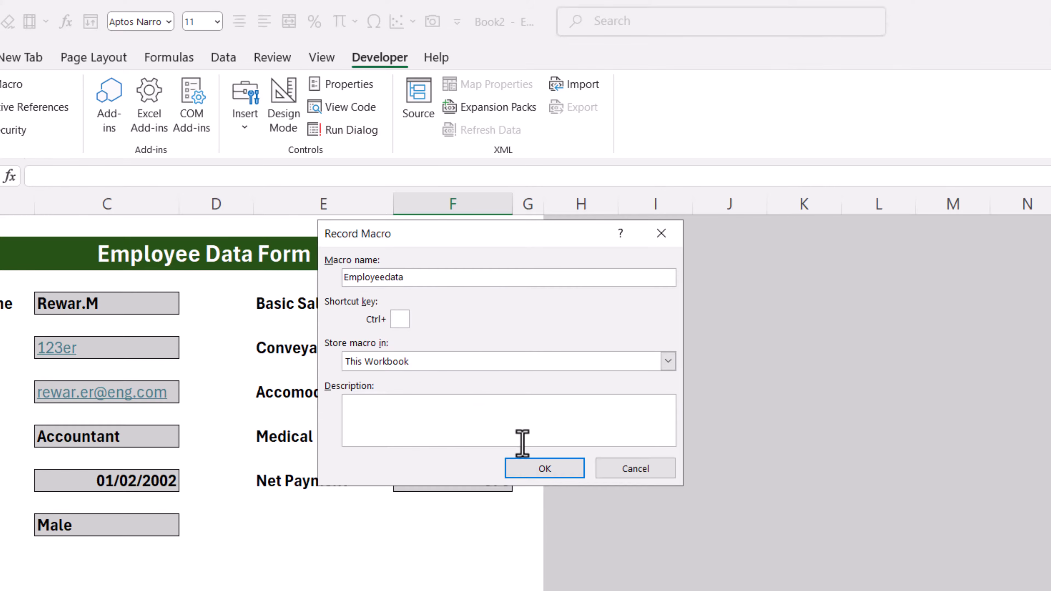
{"action": "left_click", "coordinate": [544, 467]}
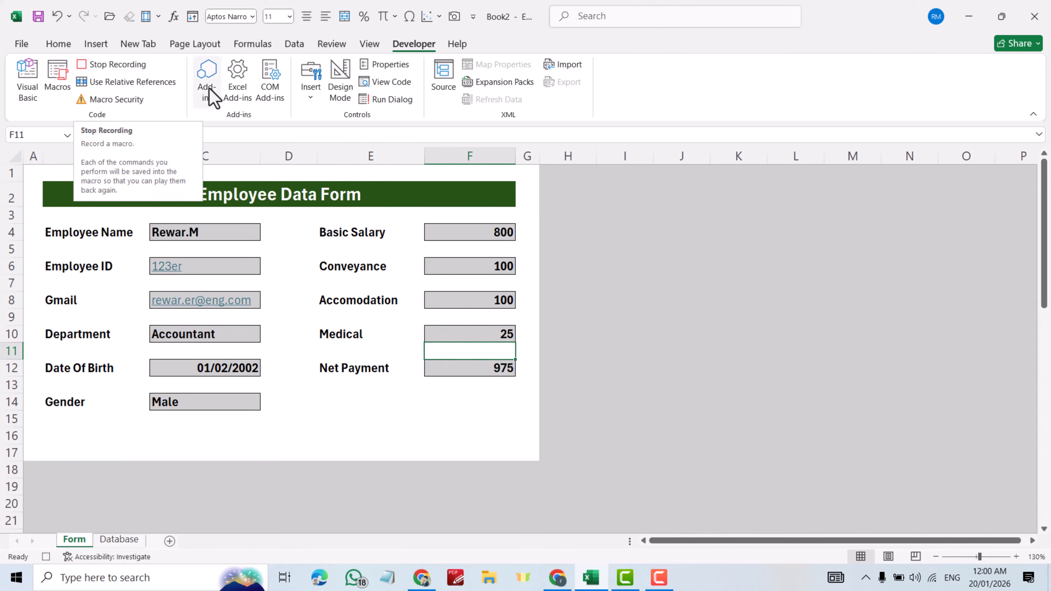
{"action": "scroll", "coordinate": [262, 322], "scroll_direction": "down", "scroll_amount": 2}
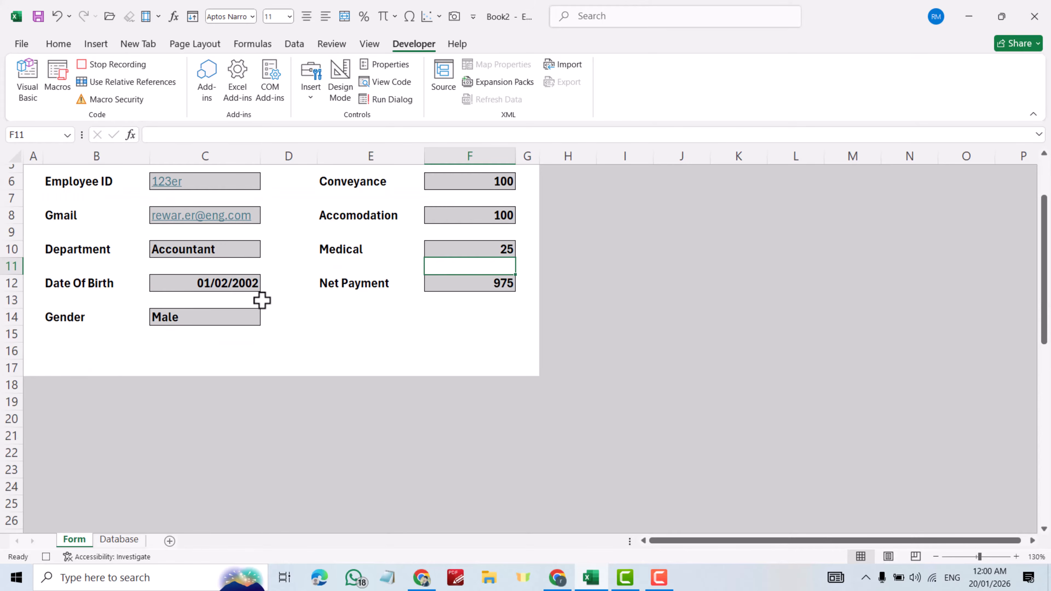
- Insert a new row 3 under the Database headers, formatted same as below, then return to Form
{"action": "left_click", "coordinate": [118, 539]}
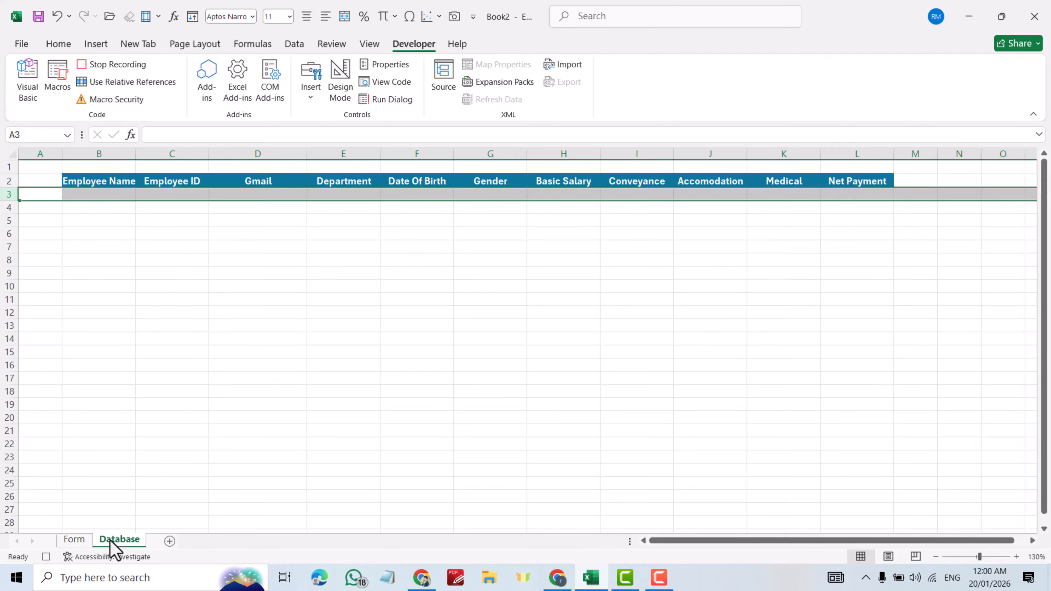
{"action": "left_click", "coordinate": [98, 194]}
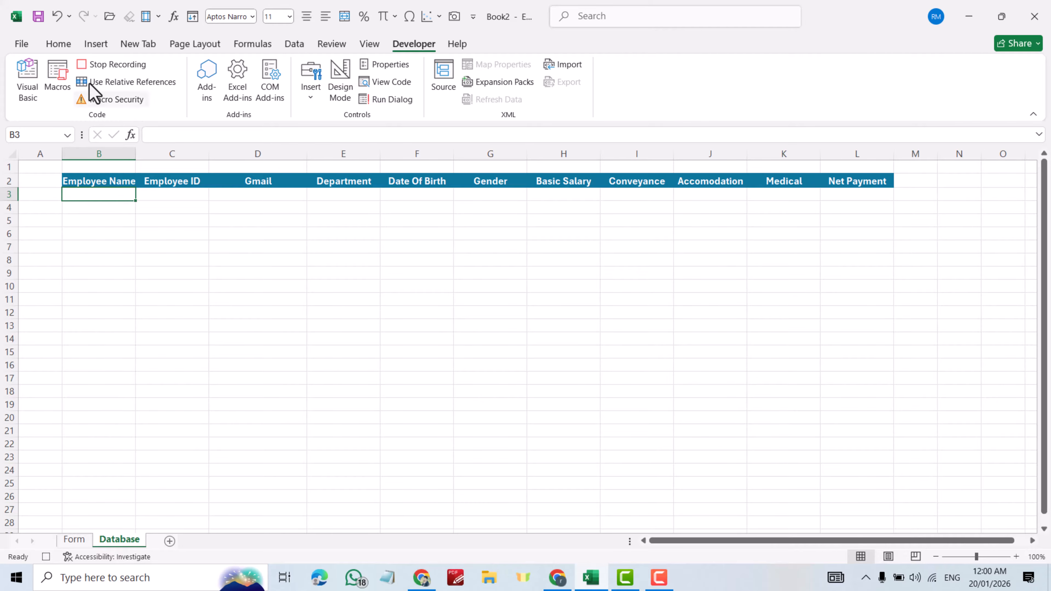
{"action": "left_click", "coordinate": [58, 45]}
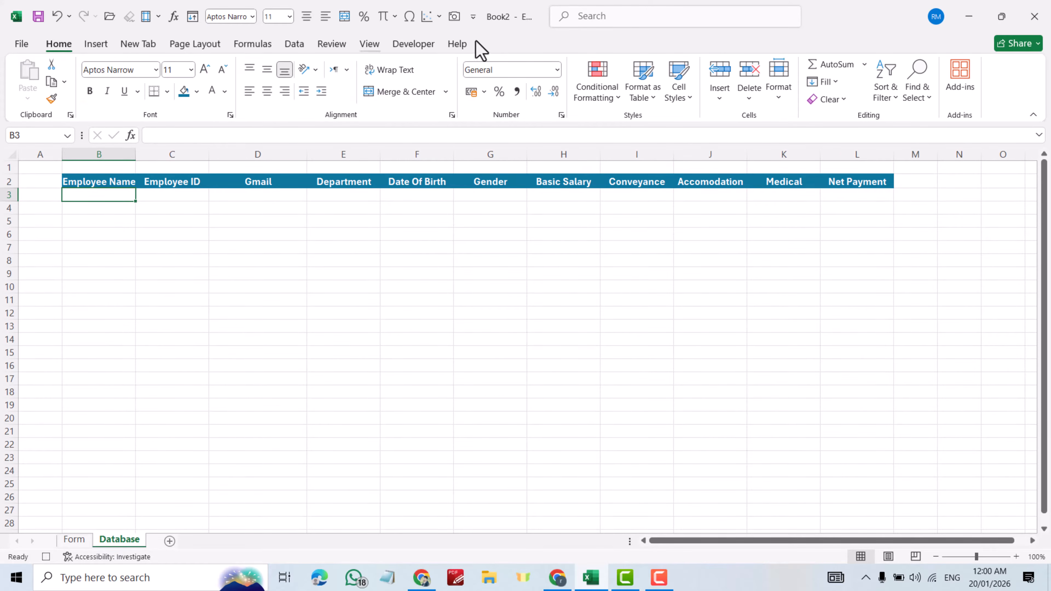
{"action": "left_click", "coordinate": [720, 97]}
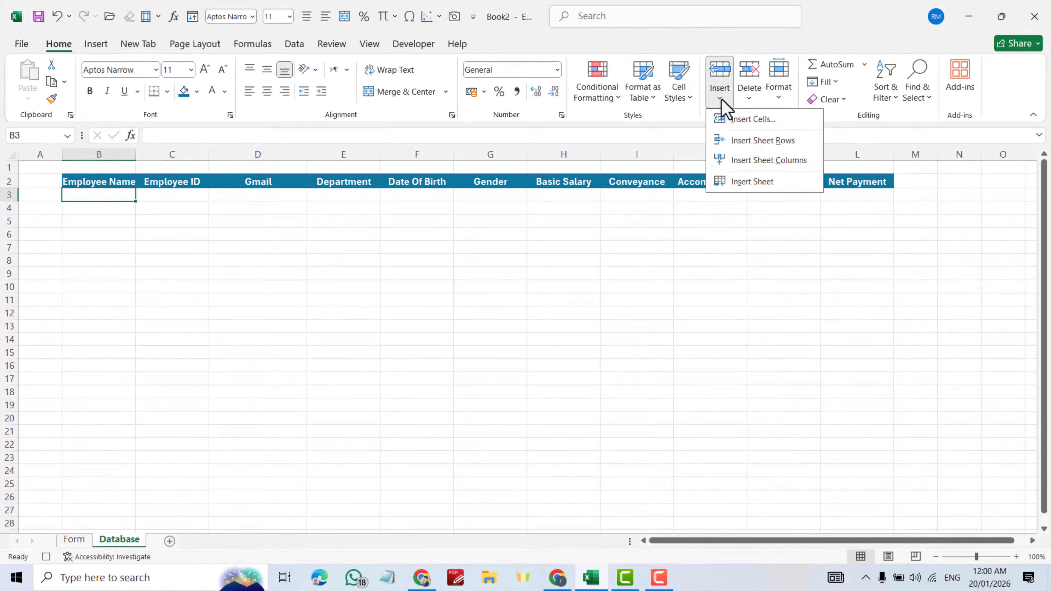
{"action": "left_click", "coordinate": [748, 143]}
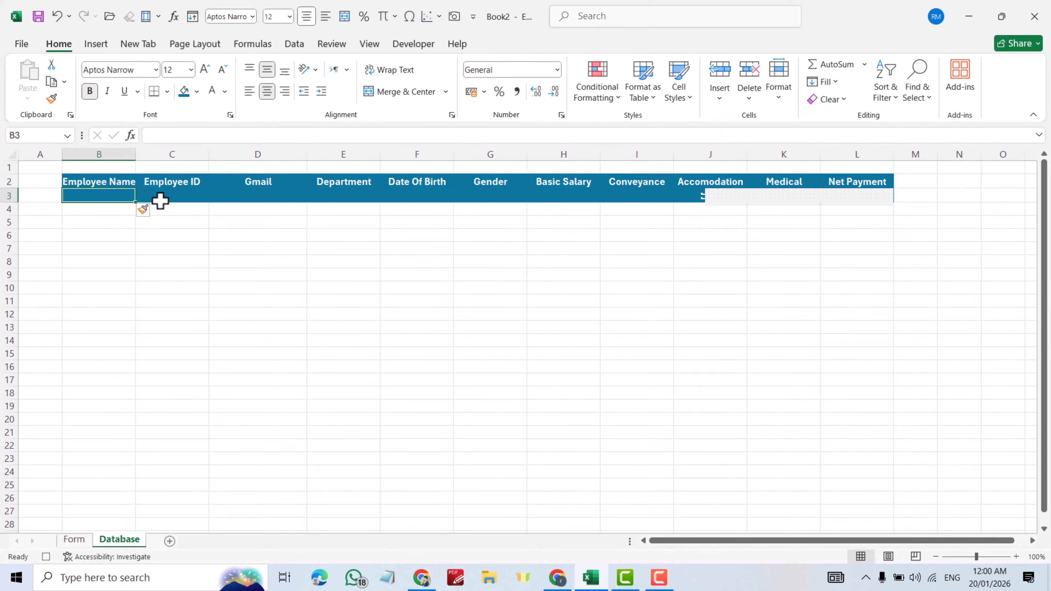
{"action": "left_click", "coordinate": [144, 212]}
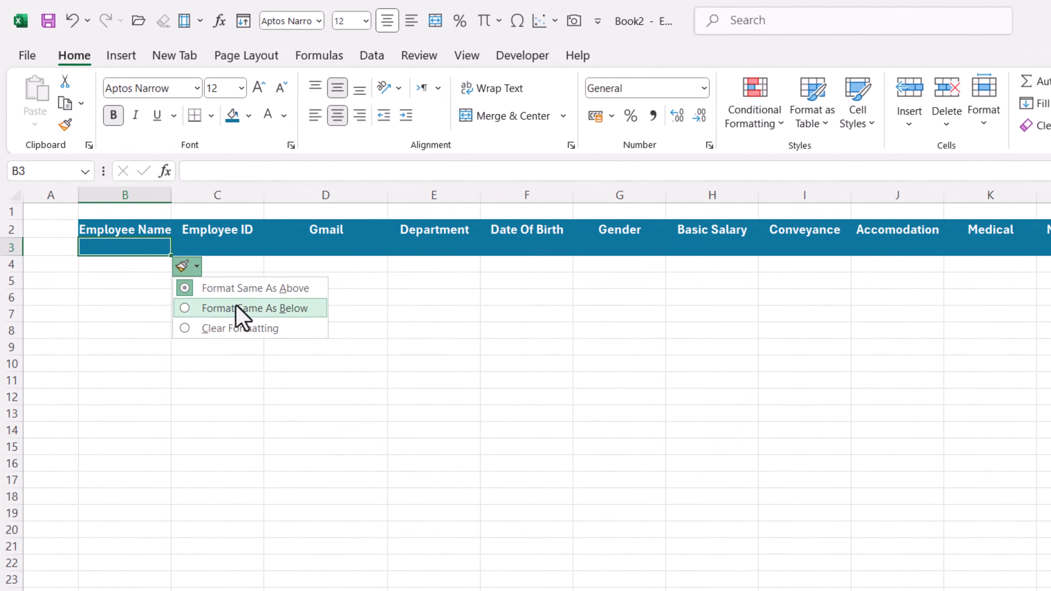
{"action": "left_click", "coordinate": [194, 245]}
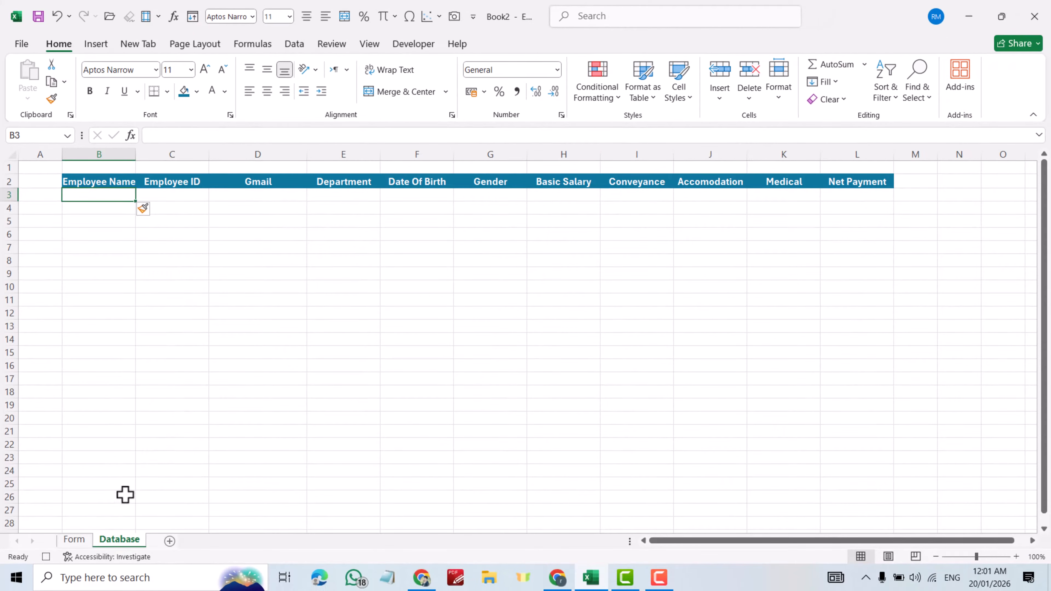
{"action": "left_click", "coordinate": [75, 551]}
{"action": "scroll", "coordinate": [144, 385], "scroll_direction": "down", "scroll_amount": 9}
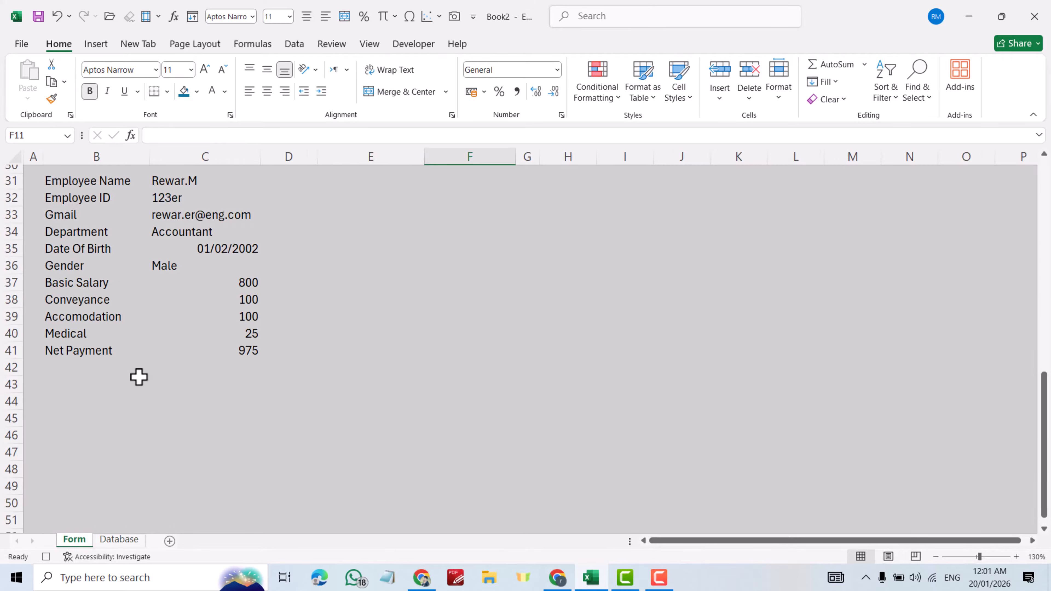
- Copy the record values in Form cells C31:C41
{"action": "scroll", "coordinate": [157, 290], "scroll_direction": "up", "scroll_amount": 2}
{"action": "key", "text": "ctrl+c"}
{"action": "left_click_drag", "start_coordinate": [166, 273], "coordinate": [196, 434]}
{"action": "key", "text": "ctrl+c"}
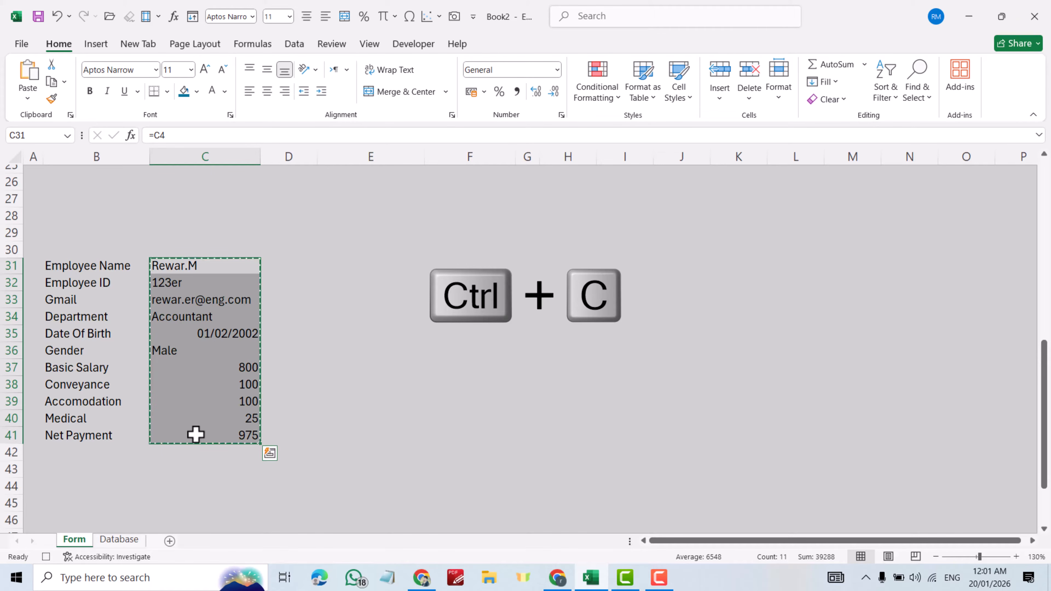
- Paste the record into Database B3 as transposed values, then return to the Form sheet
{"action": "left_click", "coordinate": [120, 540]}
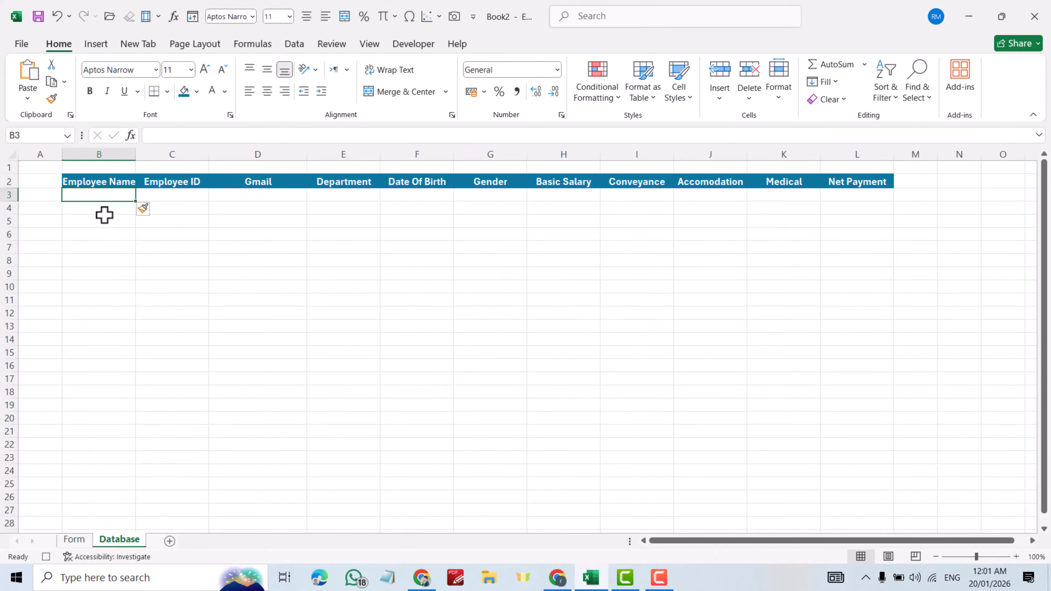
{"action": "right_click", "coordinate": [94, 195]}
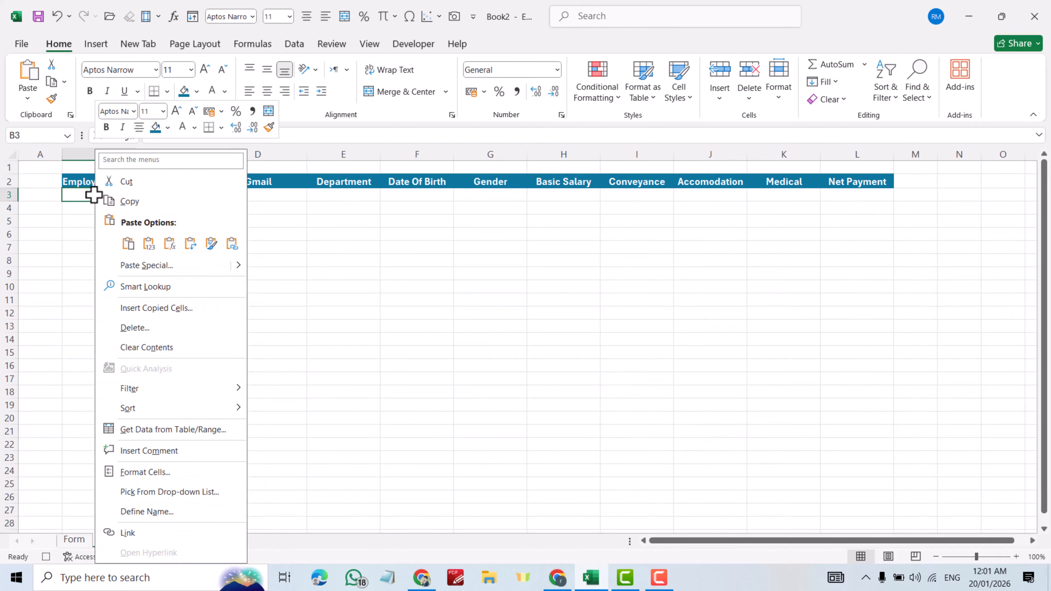
{"action": "left_click", "coordinate": [140, 266]}
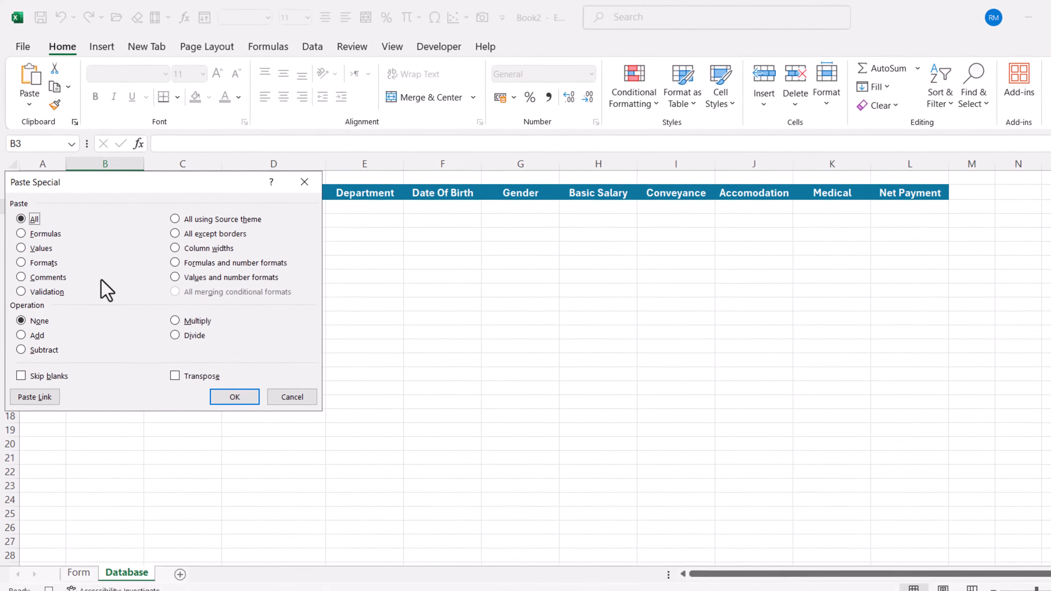
{"action": "left_click", "coordinate": [42, 272]}
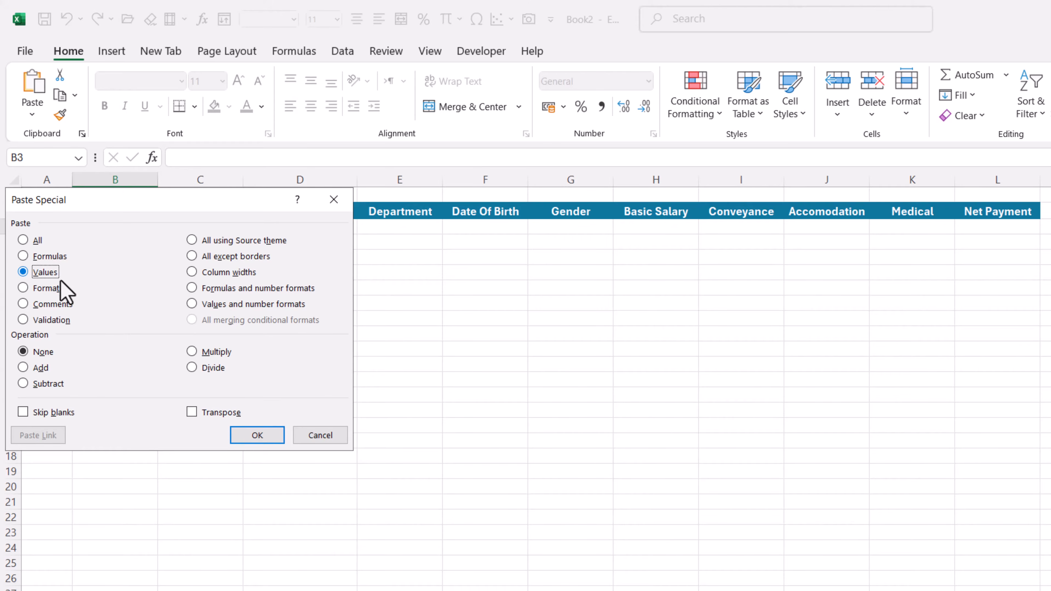
{"action": "left_click", "coordinate": [191, 412]}
{"action": "left_click", "coordinate": [256, 435]}
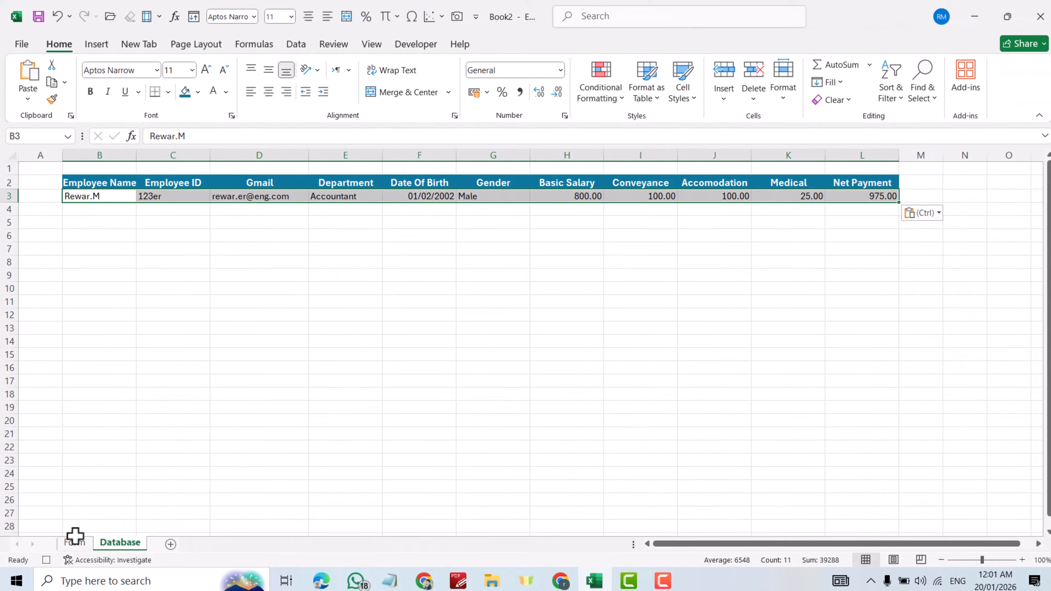
{"action": "left_click", "coordinate": [75, 539]}
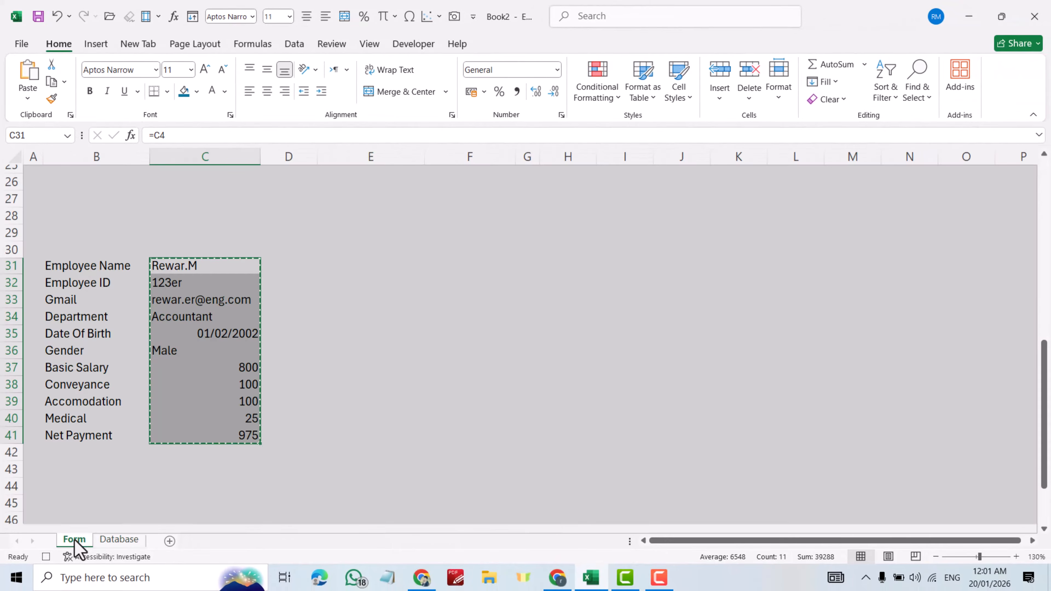
- Clear the Basic Salary, Conveyance, Accomodation and Medical values
{"action": "scroll", "coordinate": [415, 295], "scroll_direction": "up", "scroll_amount": 8}
{"action": "left_click", "coordinate": [467, 234]}
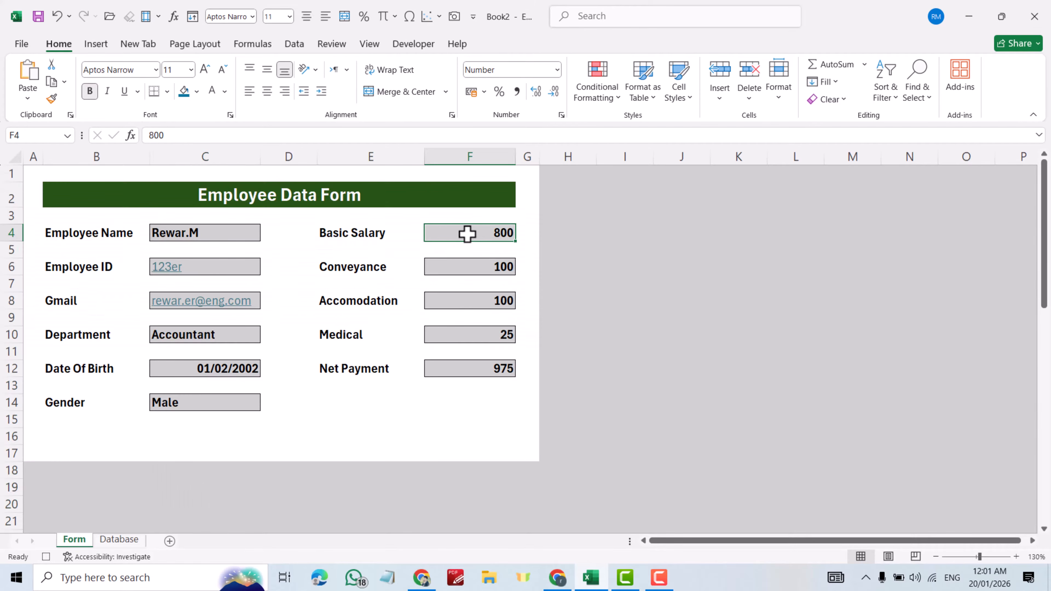
{"action": "key", "text": "Delete"}
{"action": "left_click", "coordinate": [498, 268]}
{"action": "key", "text": "Delete"}
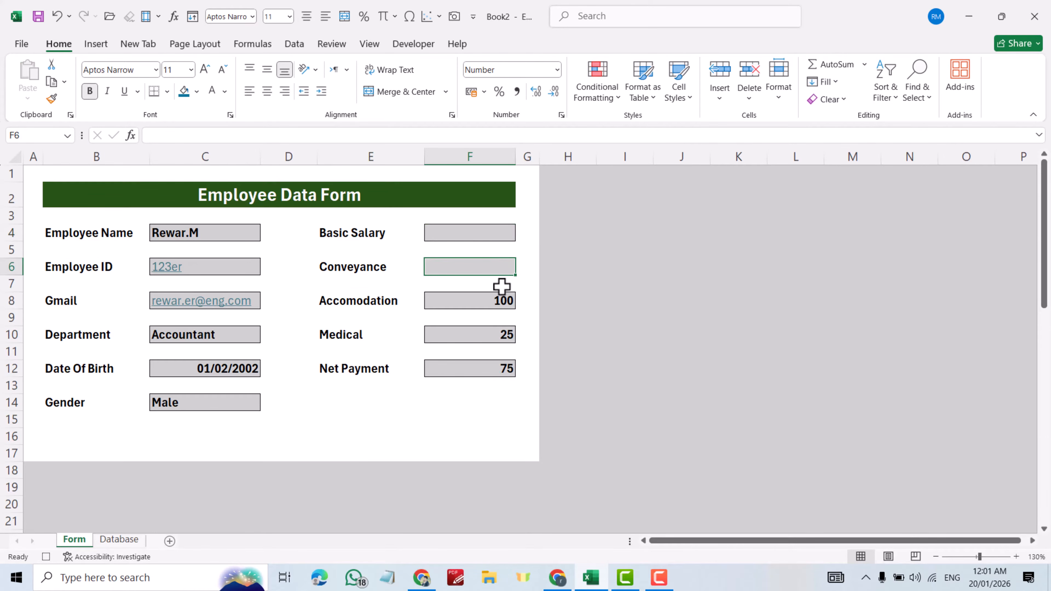
{"action": "left_click", "coordinate": [503, 294]}
{"action": "key", "text": "Delete"}
{"action": "left_click", "coordinate": [504, 333]}
{"action": "key", "text": "Delete"}
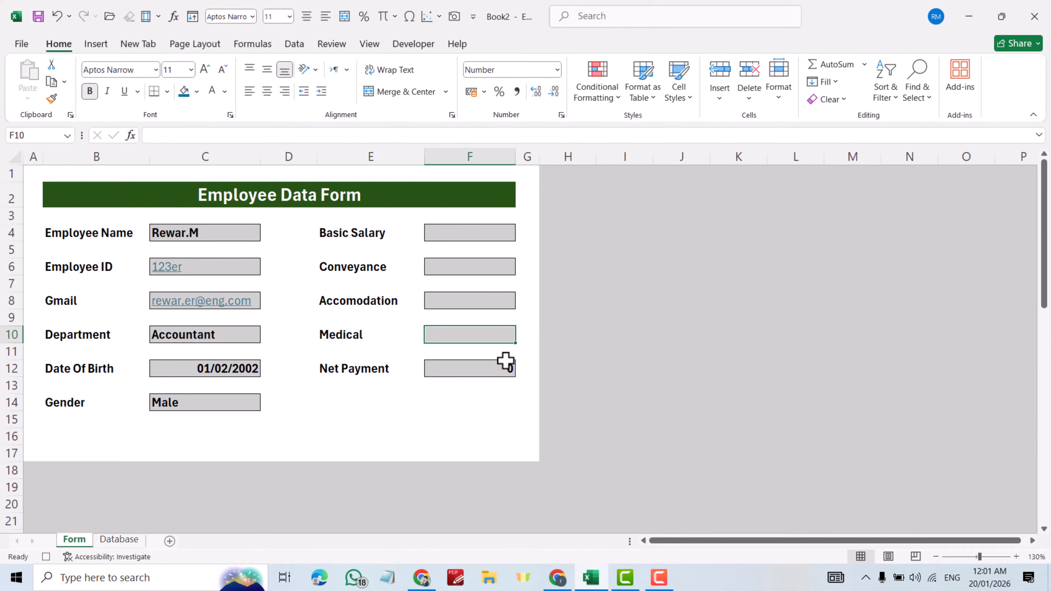
- Clear the Employee Name, ID, Gmail, Department, Date Of Birth and Gender fields
{"action": "left_click", "coordinate": [226, 232]}
{"action": "key", "text": "Delete"}
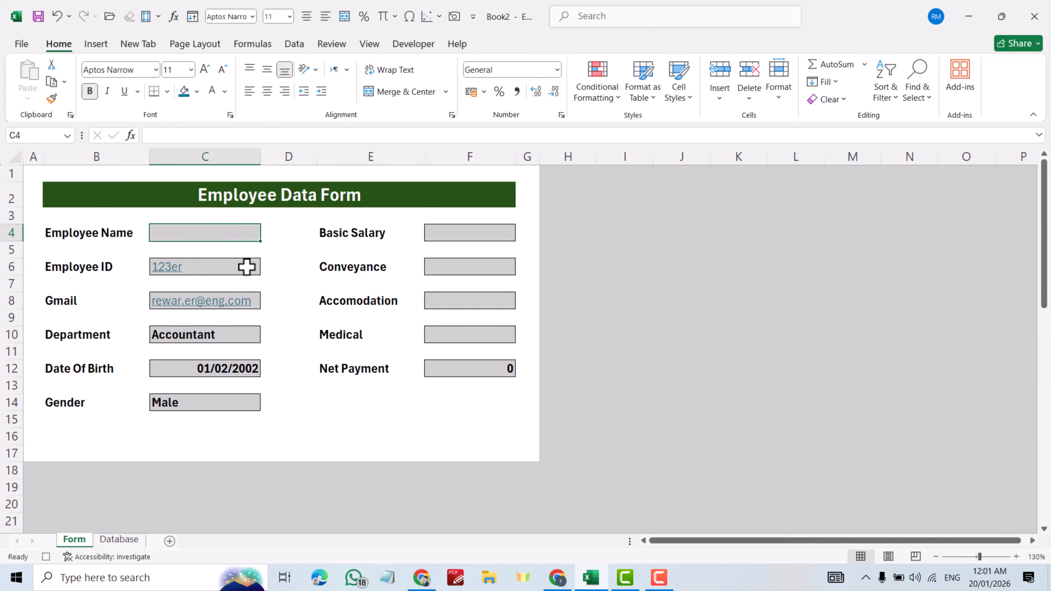
{"action": "left_click", "coordinate": [247, 267]}
{"action": "key", "text": "Delete"}
{"action": "left_click", "coordinate": [255, 295]}
{"action": "key", "text": "Delete"}
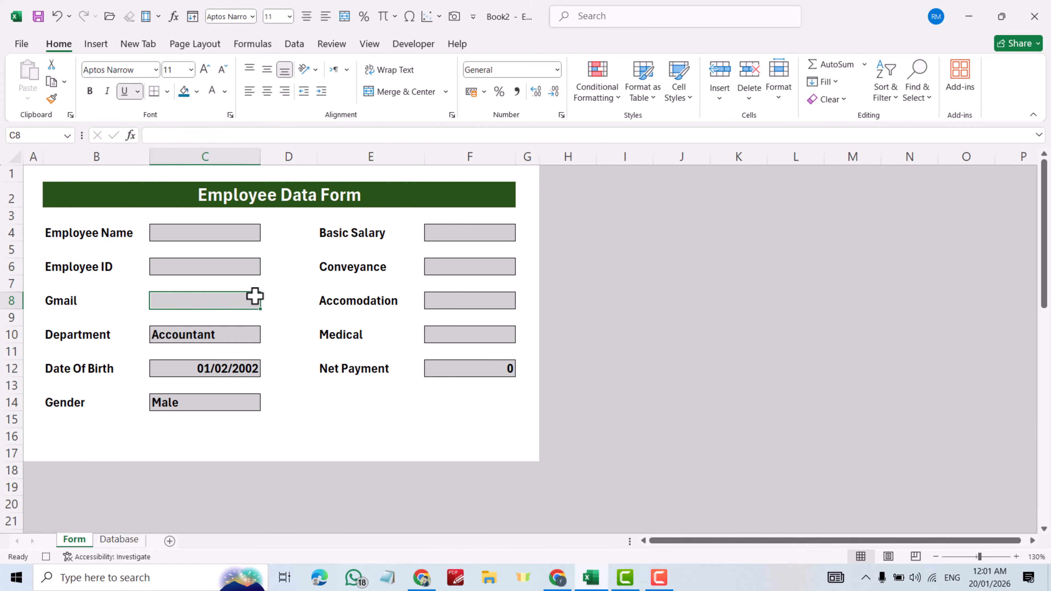
{"action": "left_click", "coordinate": [251, 332]}
{"action": "key", "text": "Delete"}
{"action": "left_click", "coordinate": [249, 366]}
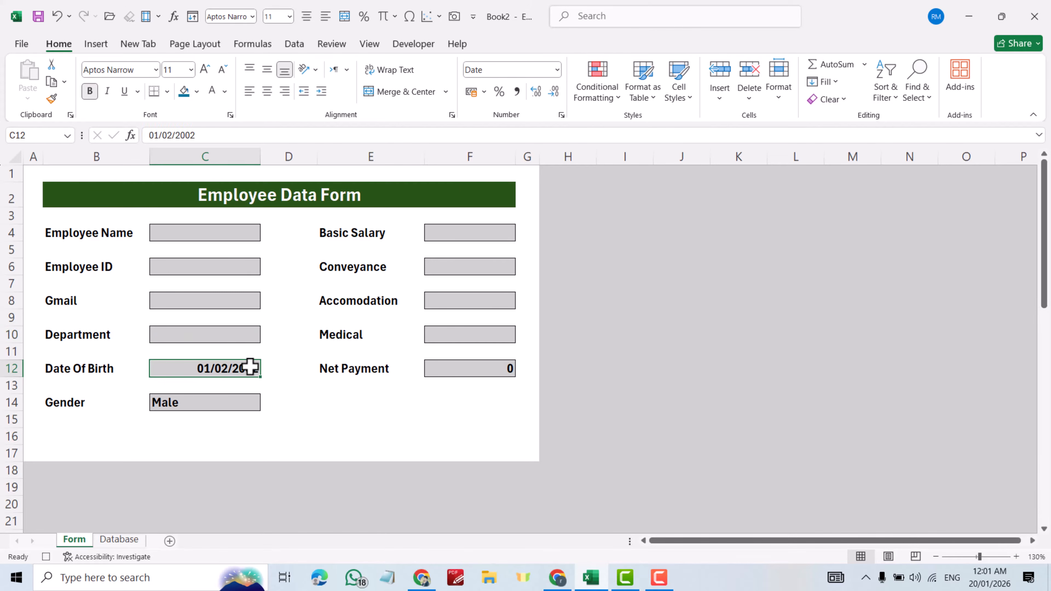
{"action": "key", "text": "Delete"}
{"action": "left_click", "coordinate": [223, 399]}
{"action": "key", "text": "Delete"}
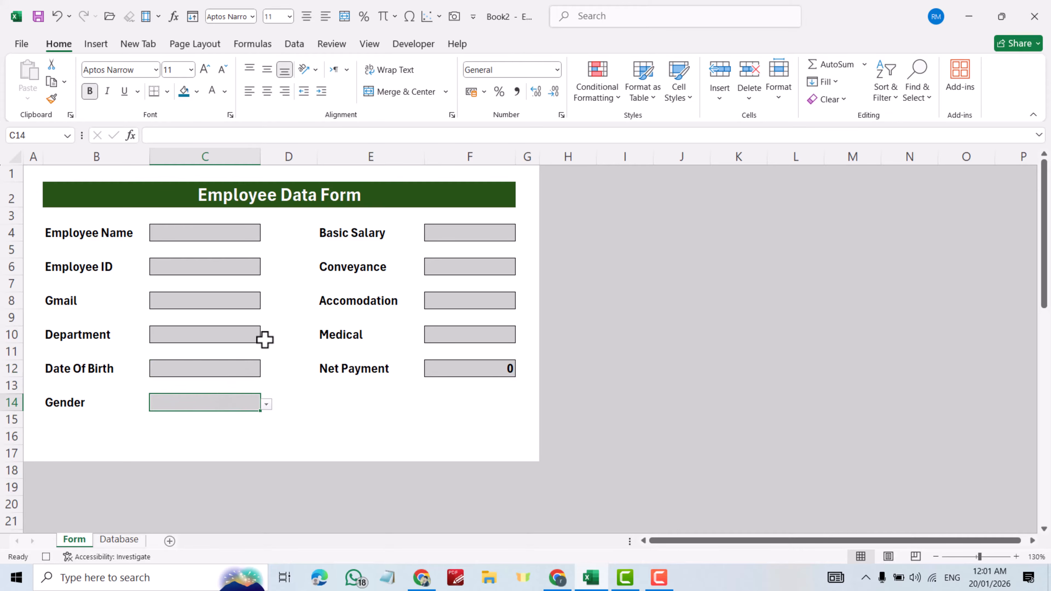
{"action": "left_click", "coordinate": [423, 46]}
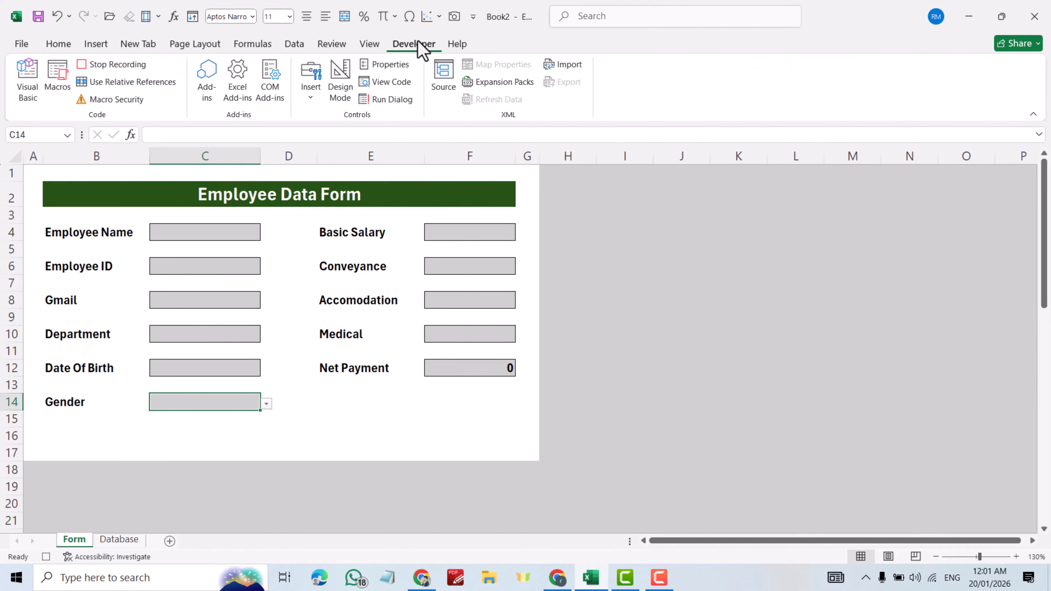
- Stop recording and draw a form button below Gender assigned to the Employeedata macro
{"action": "left_click", "coordinate": [92, 66]}
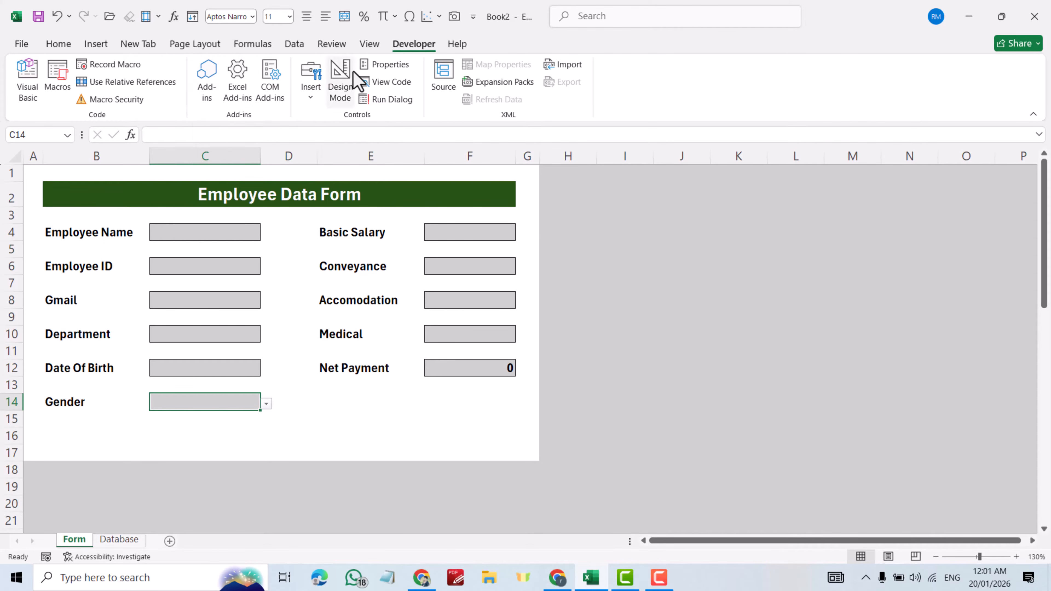
{"action": "left_click", "coordinate": [311, 98]}
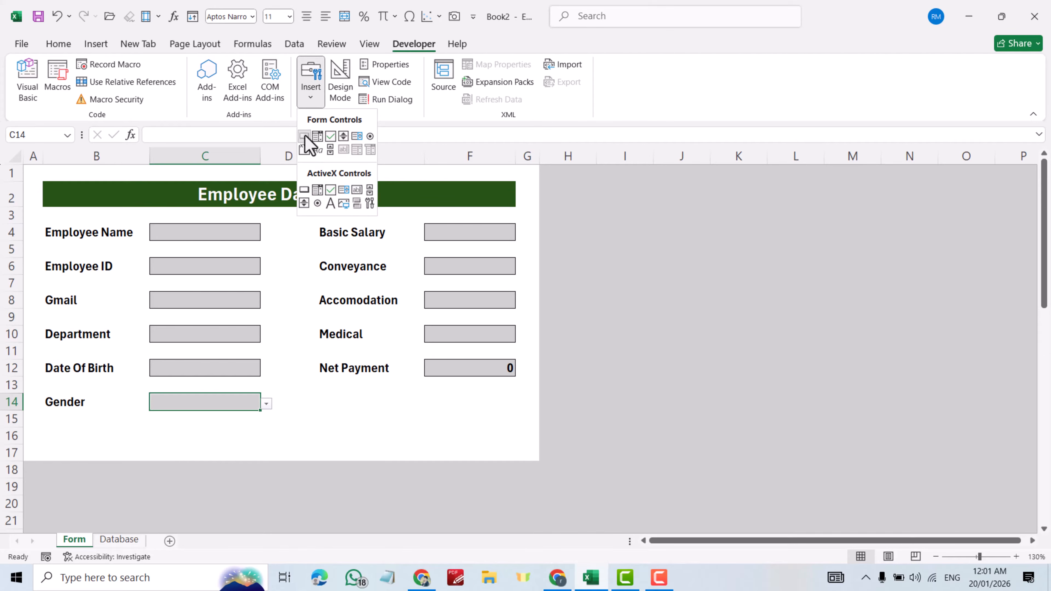
{"action": "left_click", "coordinate": [305, 135]}
{"action": "left_click_drag", "start_coordinate": [242, 422], "coordinate": [322, 451]}
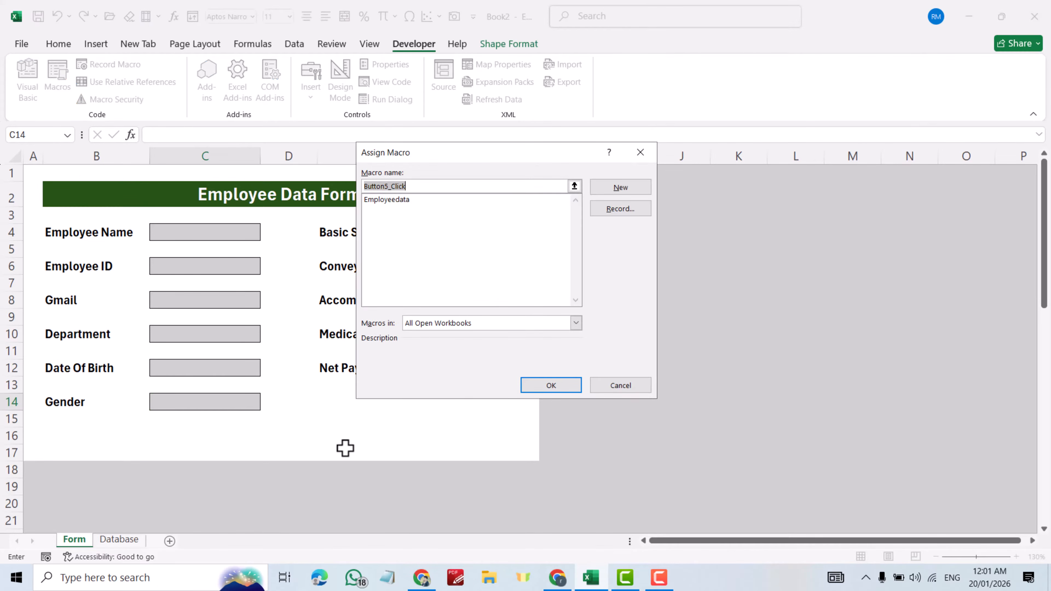
{"action": "left_click", "coordinate": [396, 200]}
{"action": "left_click", "coordinate": [550, 387]}
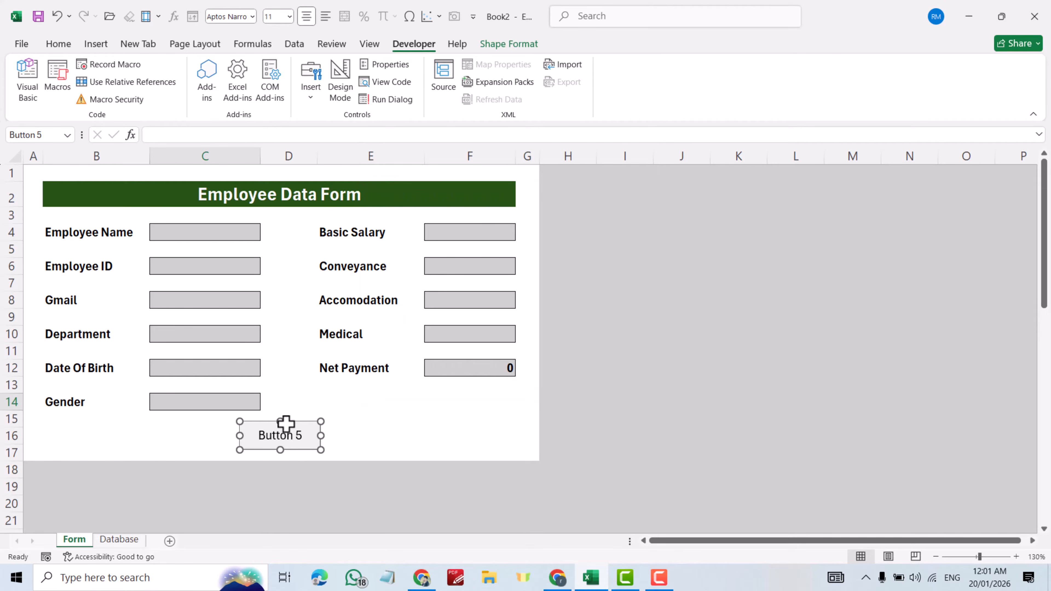
- Relabel the button SUBMIT and shift it slightly left under the form
{"action": "left_click", "coordinate": [260, 435]}
{"action": "left_click_drag", "start_coordinate": [259, 437], "coordinate": [306, 443]}
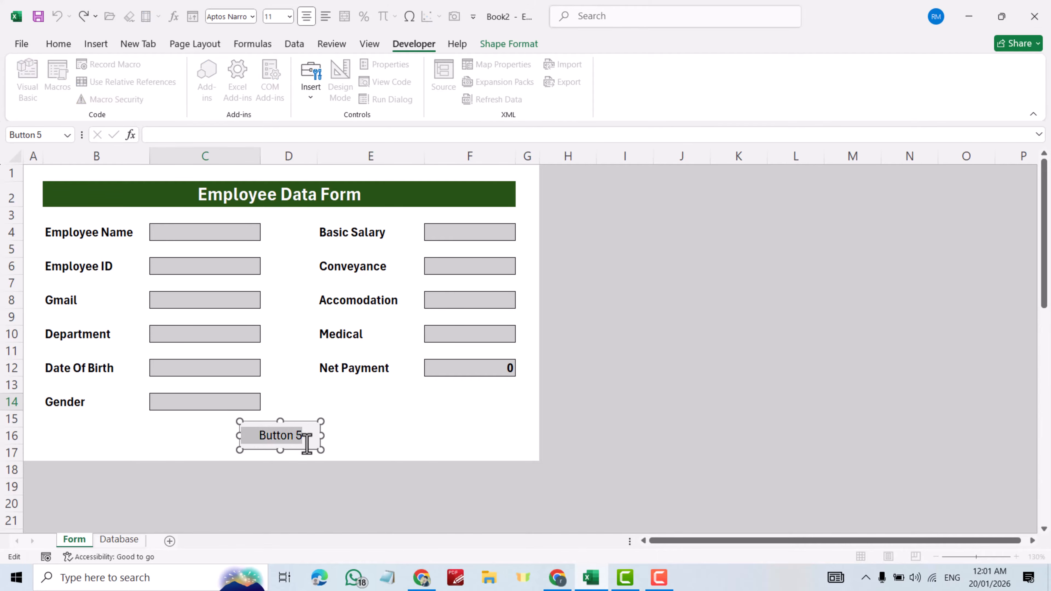
{"action": "type", "text": "SUBMIT"}
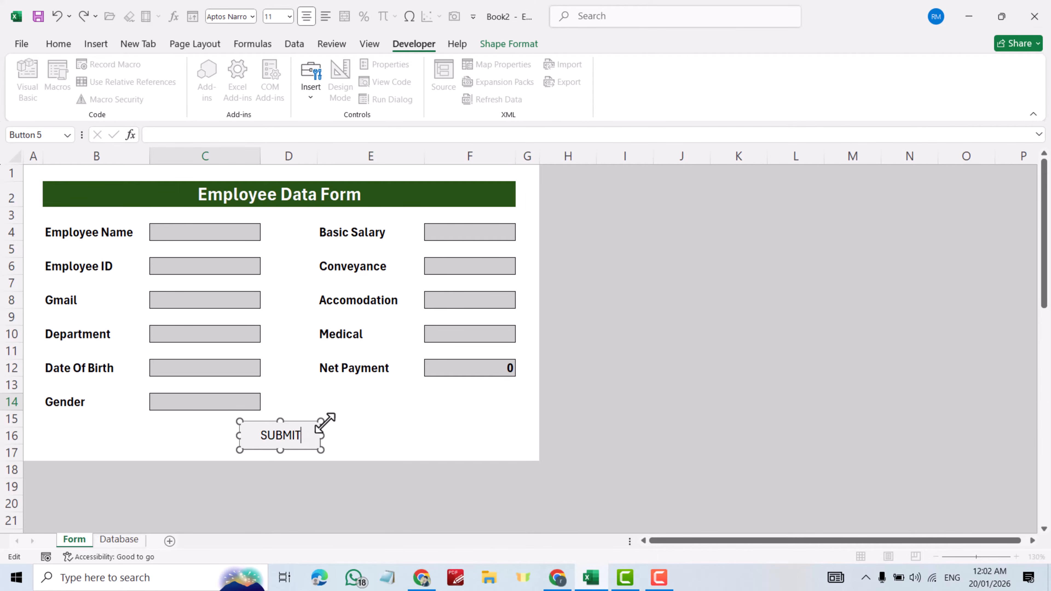
{"action": "left_click", "coordinate": [445, 411]}
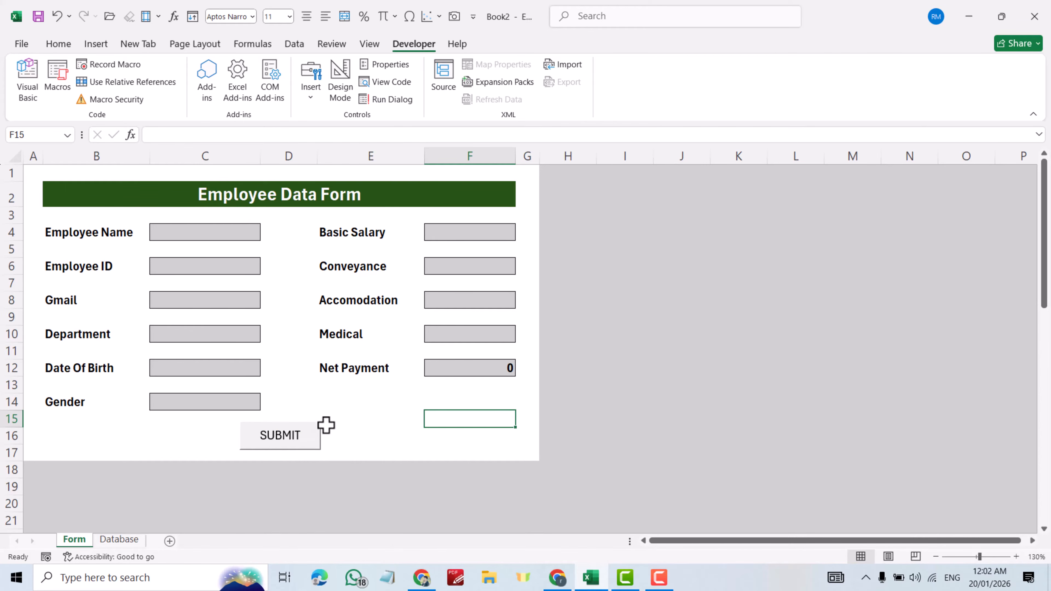
{"action": "left_click", "coordinate": [316, 425], "text": "ctrl"}
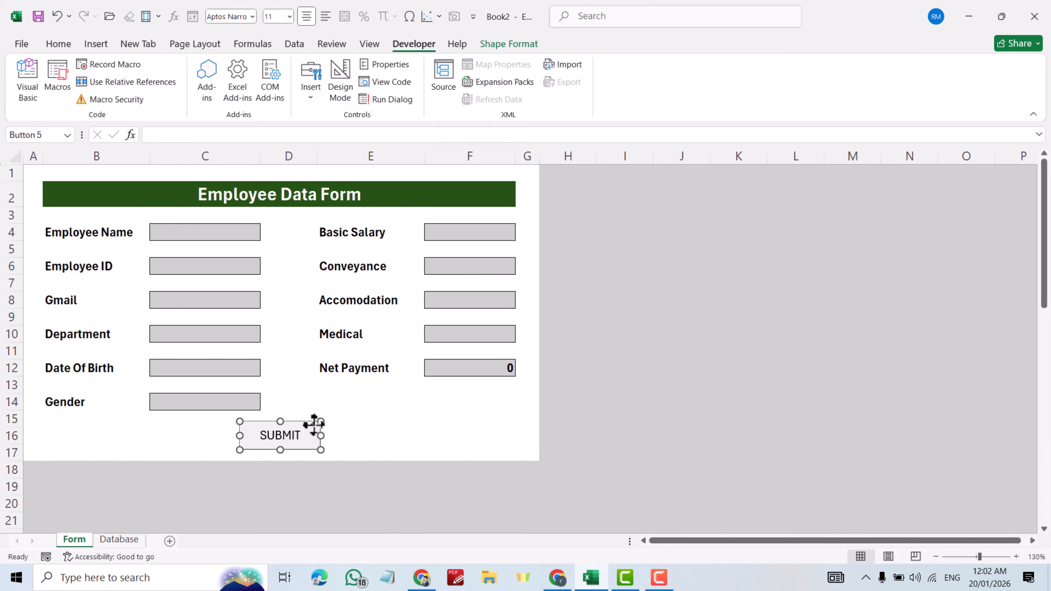
{"action": "mouse_move", "coordinate": [307, 421]}
{"action": "left_mouse_down"}
{"action": "mouse_move", "coordinate": [274, 422]}
{"action": "mouse_move", "coordinate": [305, 427]}
{"action": "mouse_move", "coordinate": [291, 425]}
{"action": "left_mouse_up"}
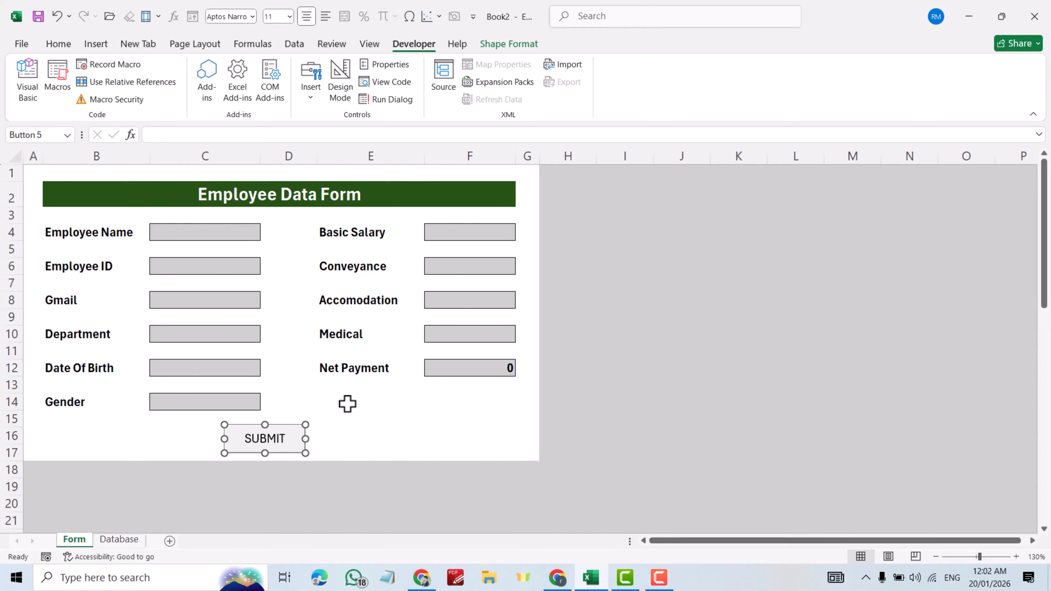
- Enter the second employee's name, ID and email, with department Engineer
{"action": "left_click", "coordinate": [223, 227]}
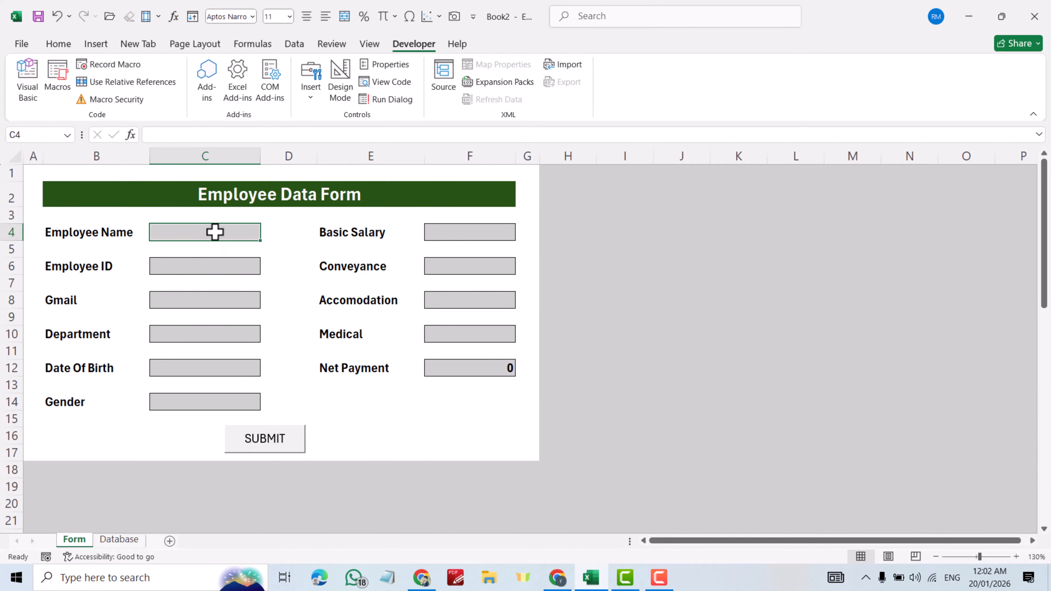
{"action": "type", "text": "Marko"}
{"action": "left_click", "coordinate": [183, 265]}
{"action": "type", "text": "er45"}
{"action": "left_click", "coordinate": [177, 303]}
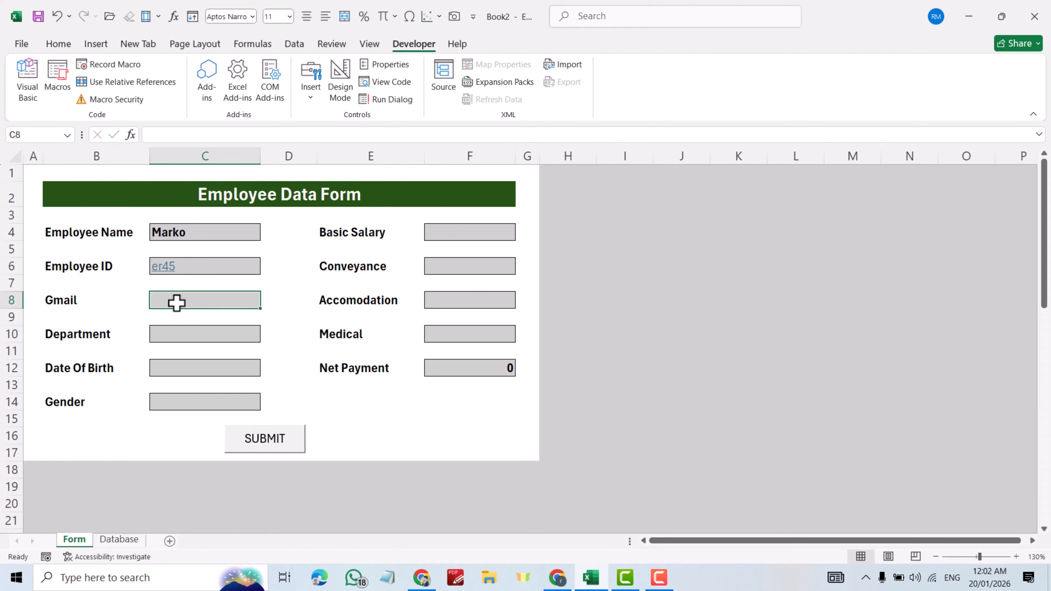
{"action": "left_click", "coordinate": [181, 336]}
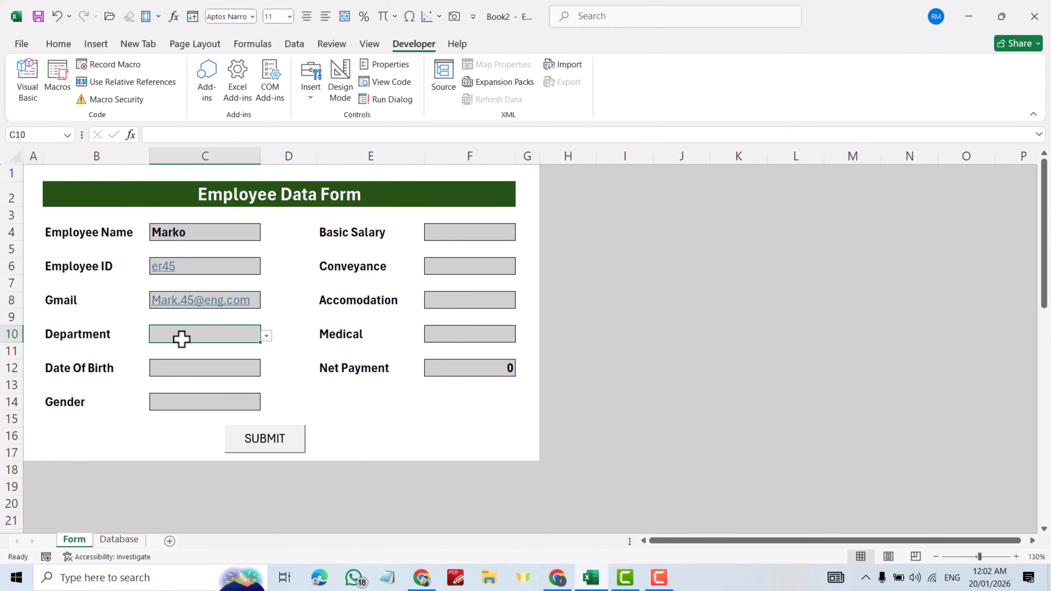
{"action": "type", "text": "Engineer"}
- Enter birth date 1/2/1990 and choose Male as gender
{"action": "left_click", "coordinate": [178, 368]}
{"action": "type", "text": "1/2/1990"}
{"action": "key", "text": "Return"}
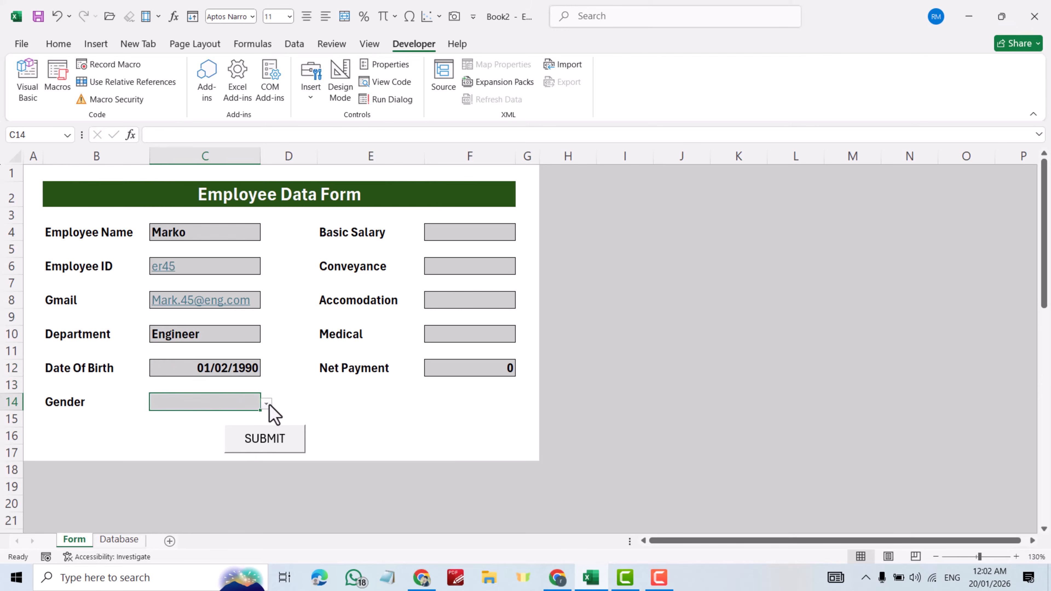
{"action": "left_click", "coordinate": [276, 416]}
{"action": "left_click", "coordinate": [186, 419]}
- Enter pay figures 900, 200, 100 and 25, then glance at the Database sheet
{"action": "left_click", "coordinate": [457, 232]}
{"action": "type", "text": "900"}
{"action": "key", "text": "Return"}
{"action": "type", "text": "200"}
{"action": "key", "text": "Return"}
{"action": "type", "text": "100"}
{"action": "key", "text": "Return"}
{"action": "type", "text": "25"}
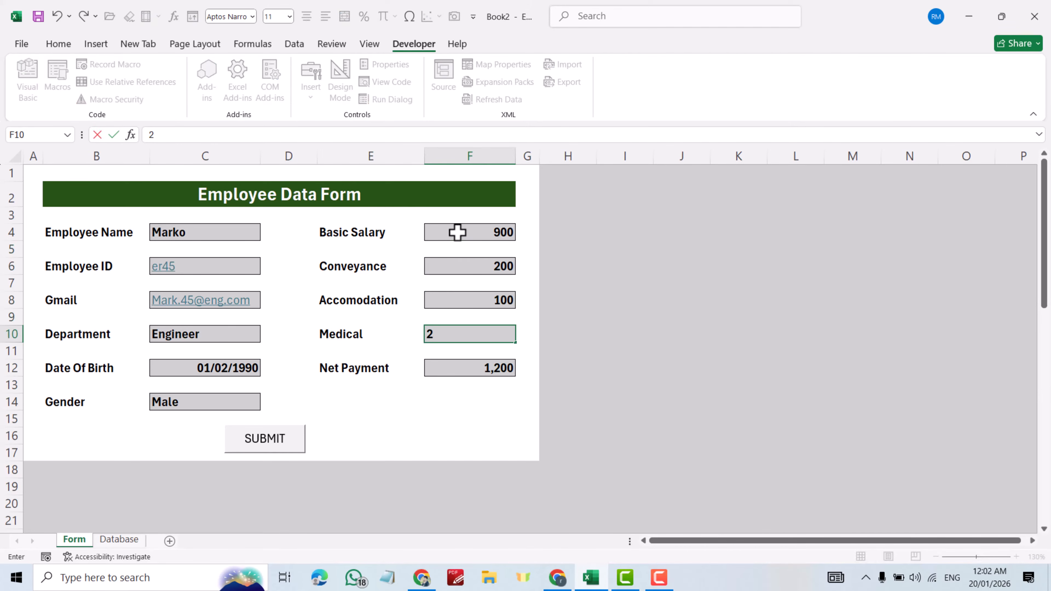
{"action": "key", "text": "Return"}
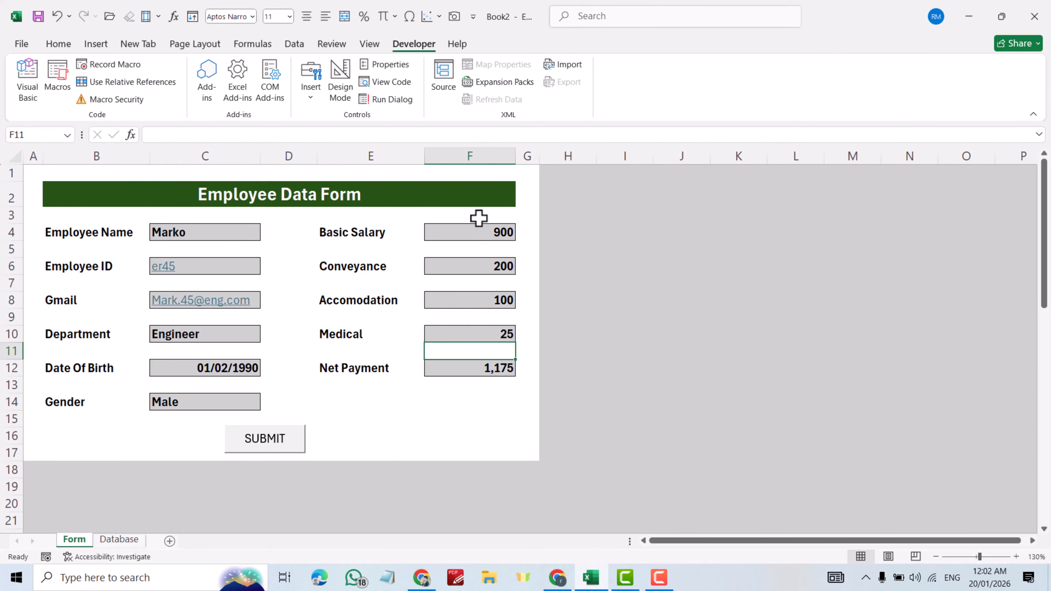
{"action": "left_click", "coordinate": [118, 541]}
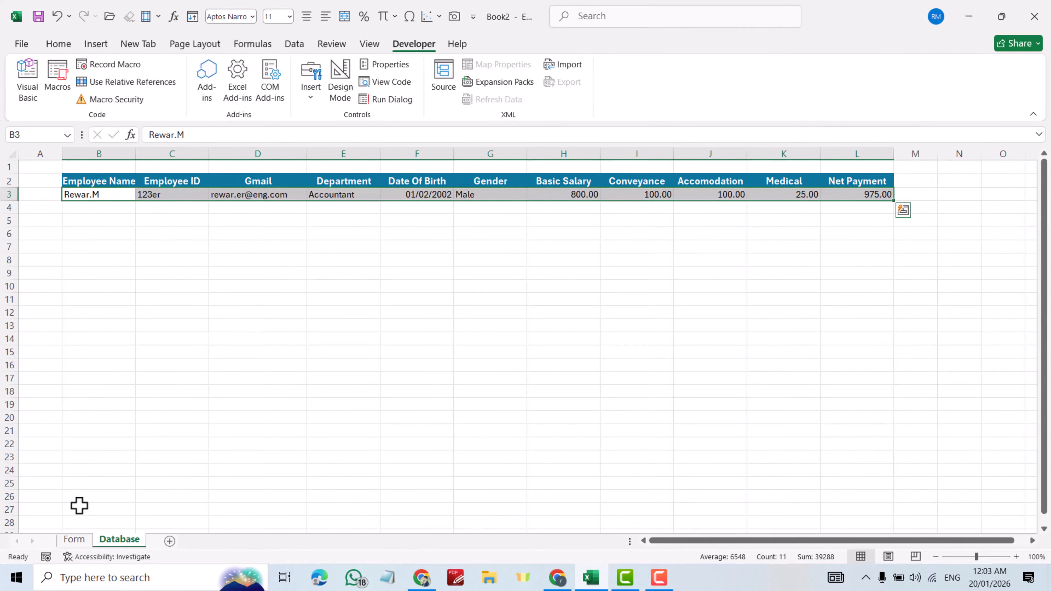
{"action": "left_click", "coordinate": [77, 539]}
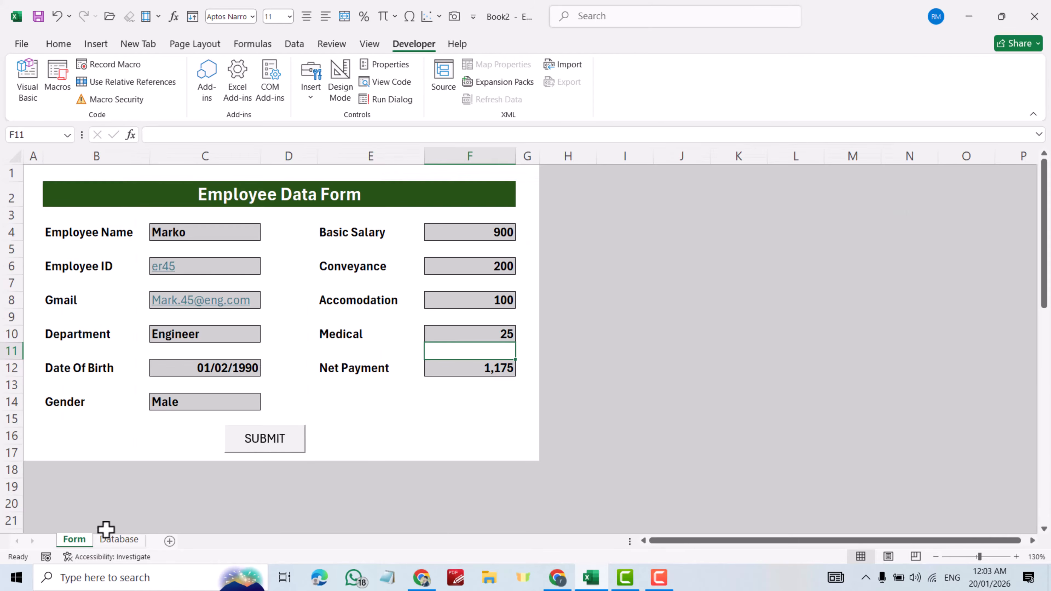
- Run SUBMIT to send the Engineer record to the Database sheet and verify it
{"action": "left_click", "coordinate": [271, 442]}
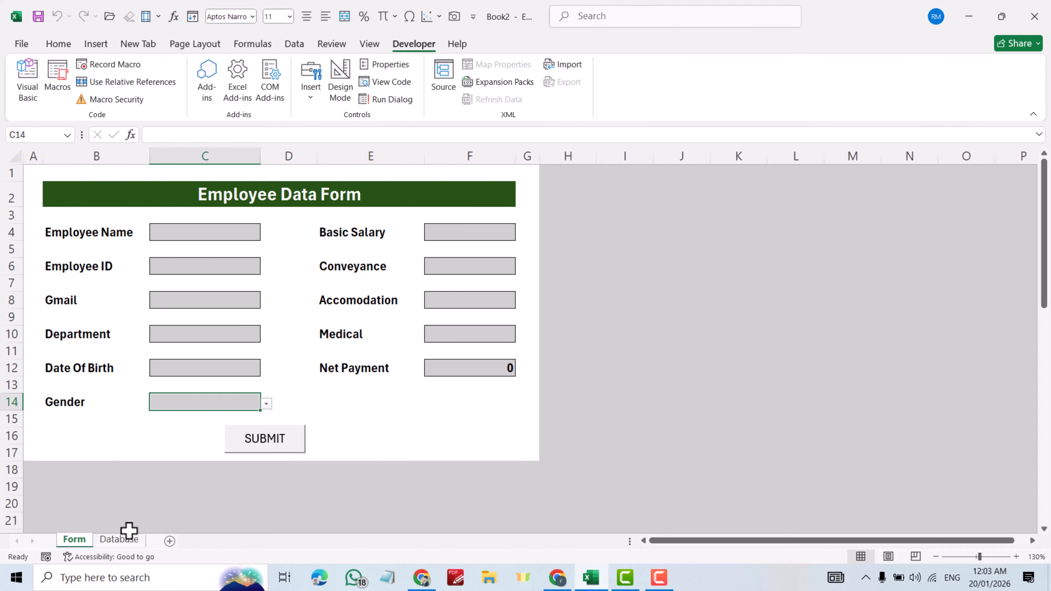
{"action": "left_click", "coordinate": [123, 540]}
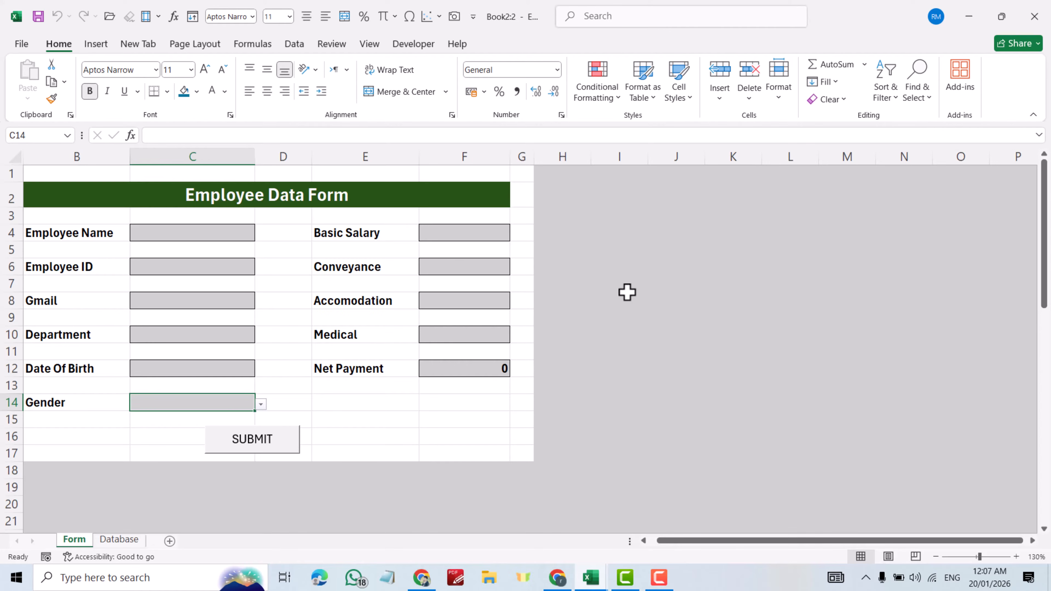
- Save the workbook to the Desktop as the macro-enabled file 'Entrydata form'
{"action": "left_click", "coordinate": [23, 44]}
{"action": "left_click", "coordinate": [45, 254]}
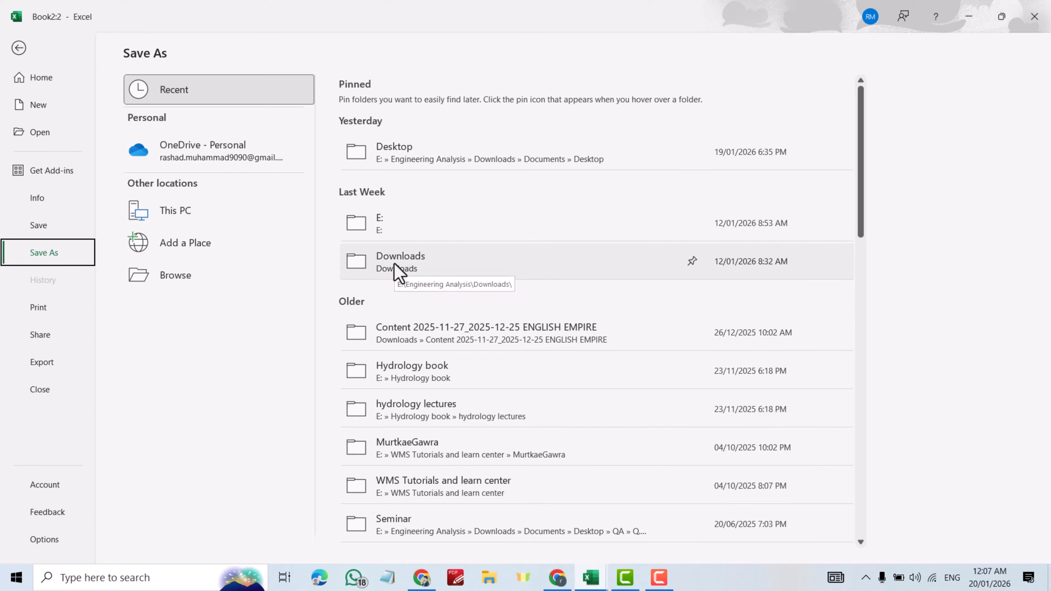
{"action": "left_click", "coordinate": [394, 147]}
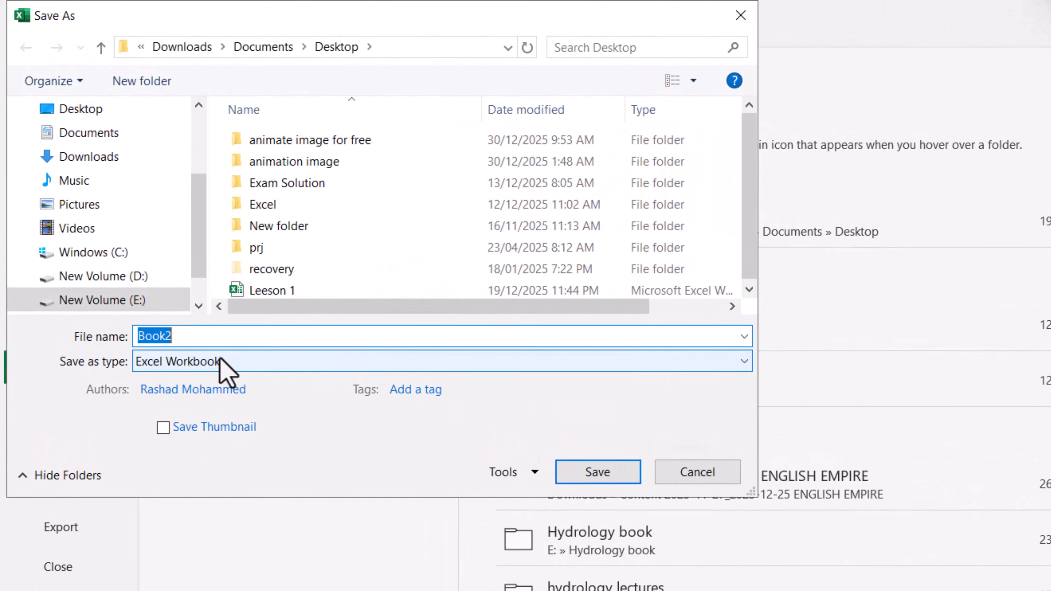
{"action": "left_click", "coordinate": [223, 363]}
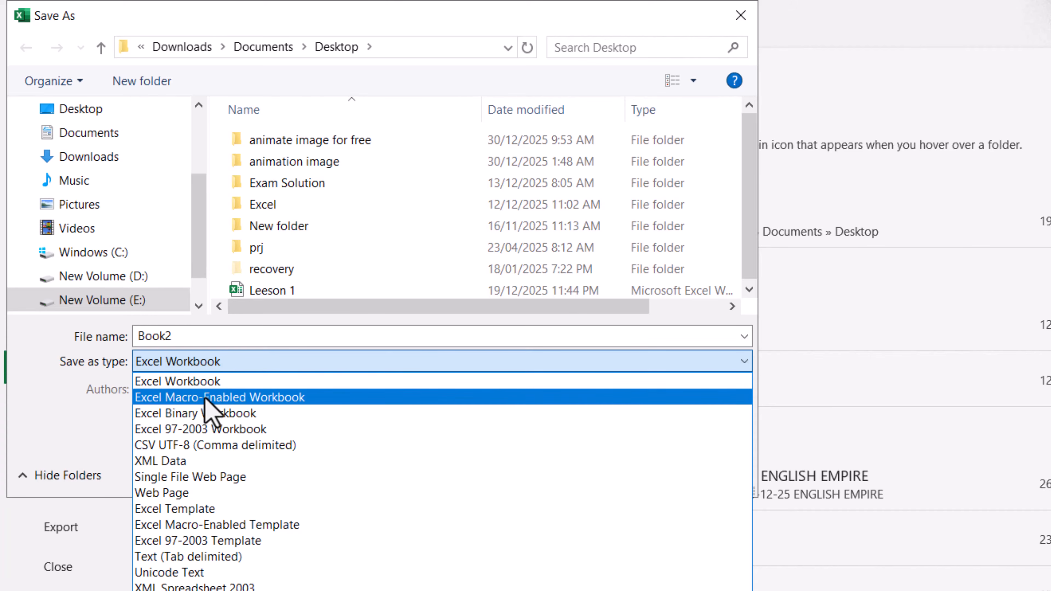
{"action": "left_click", "coordinate": [206, 398]}
{"action": "double_click", "coordinate": [209, 336]}
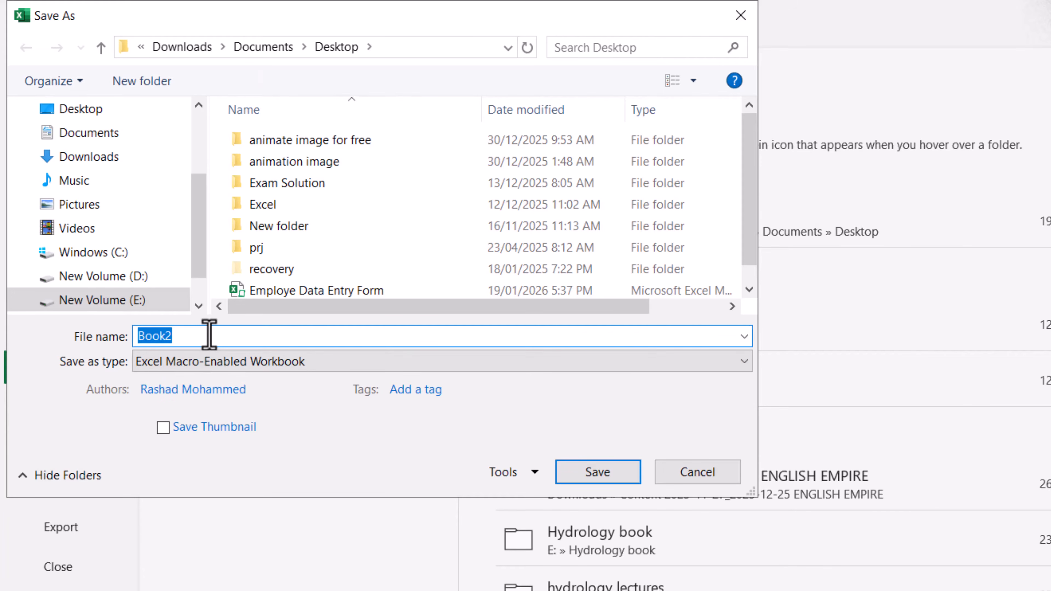
{"action": "type", "text": "Entry"}
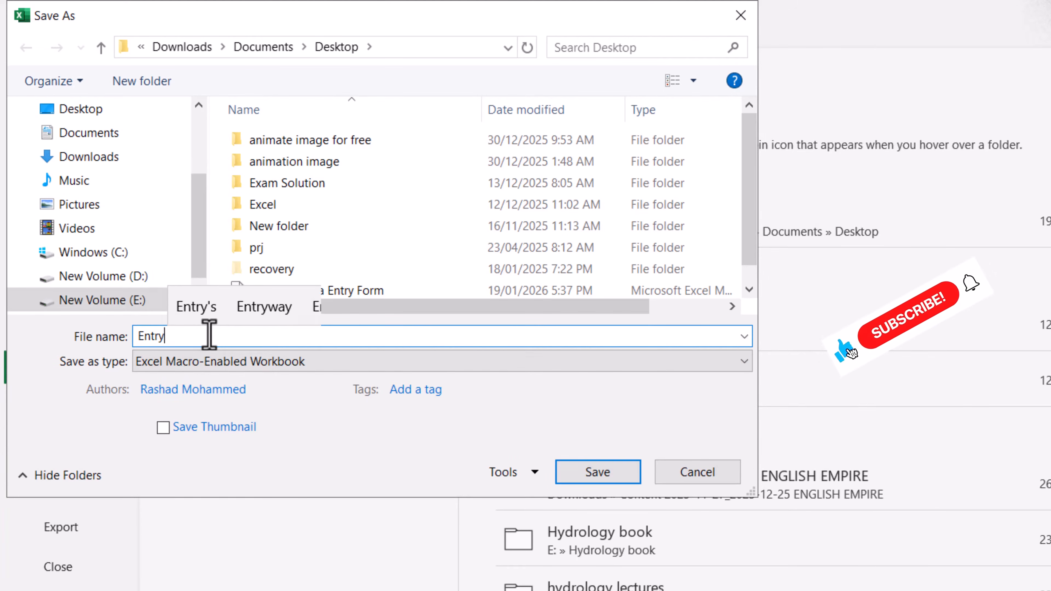
{"action": "type", "text": "data"}
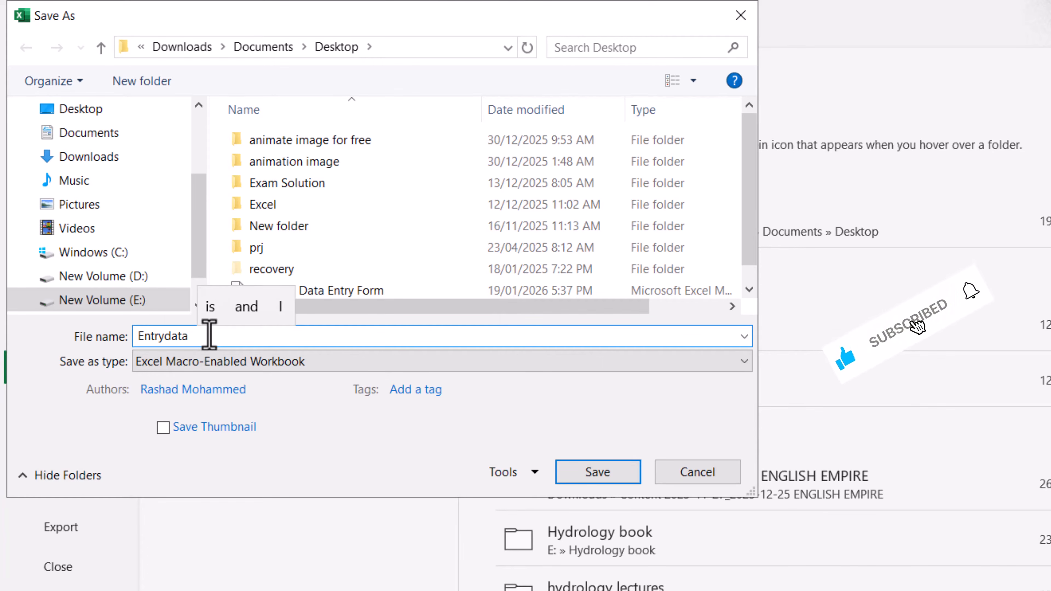
{"action": "type", "text": " form"}
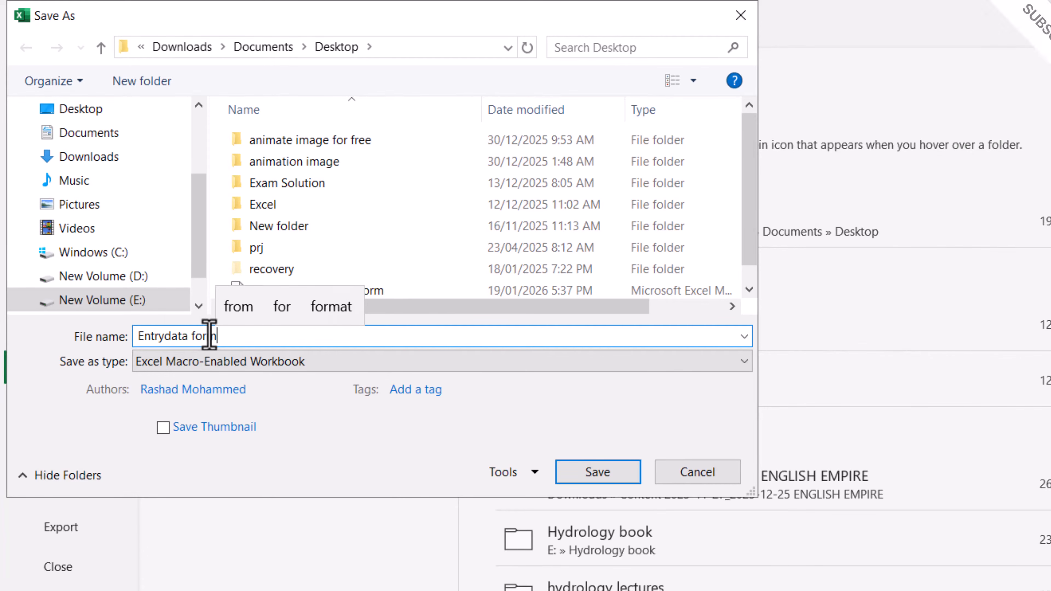
{"action": "left_click", "coordinate": [582, 472]}
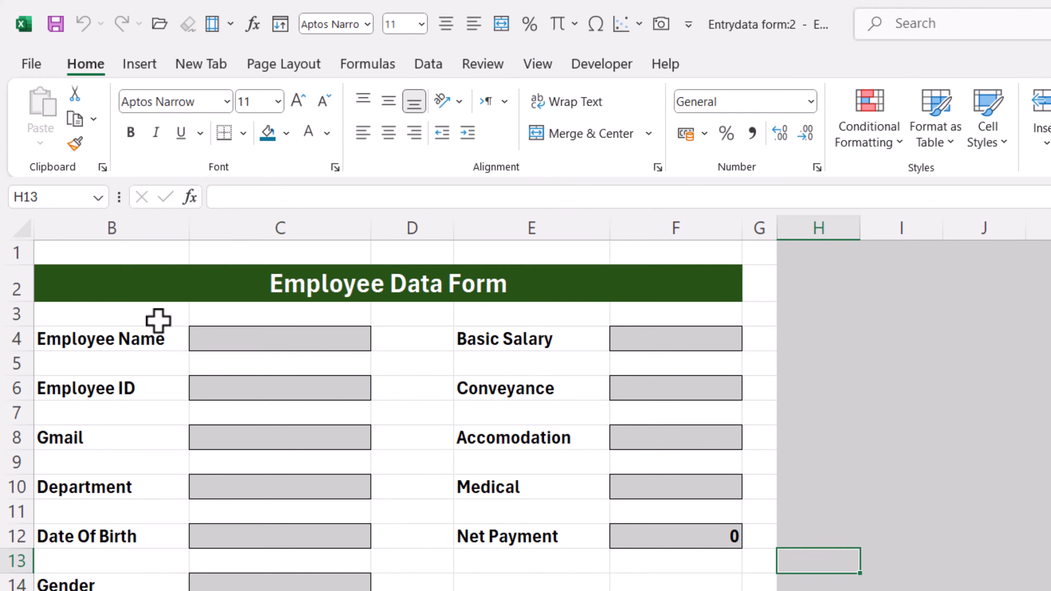
- Turn off gridlines for the form area B1:G17 and deselect it
{"action": "left_click_drag", "start_coordinate": [71, 260], "coordinate": [706, 590]}
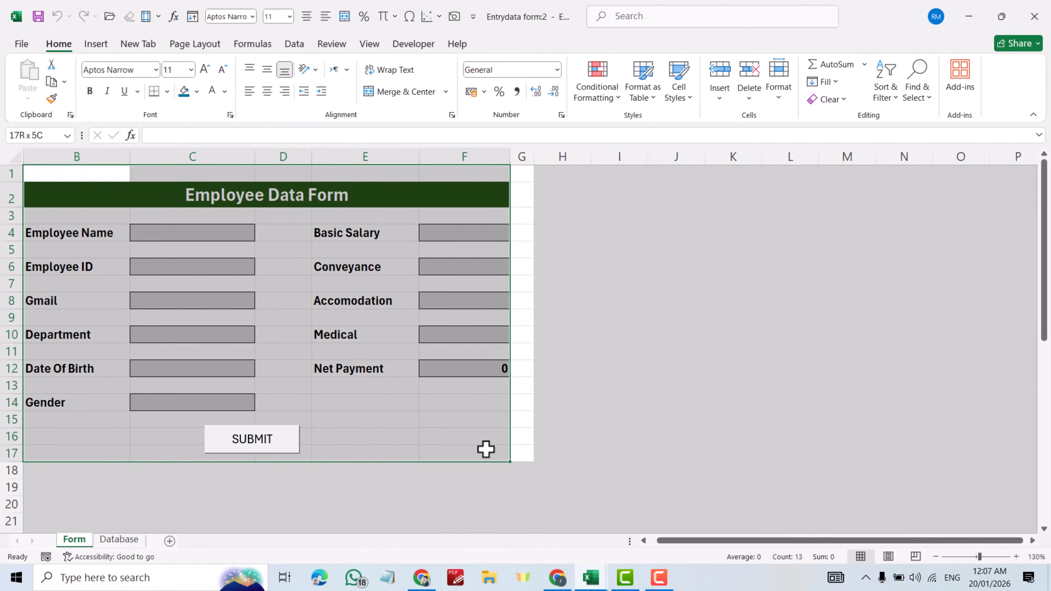
{"action": "left_click_drag", "start_coordinate": [486, 449], "coordinate": [522, 451]}
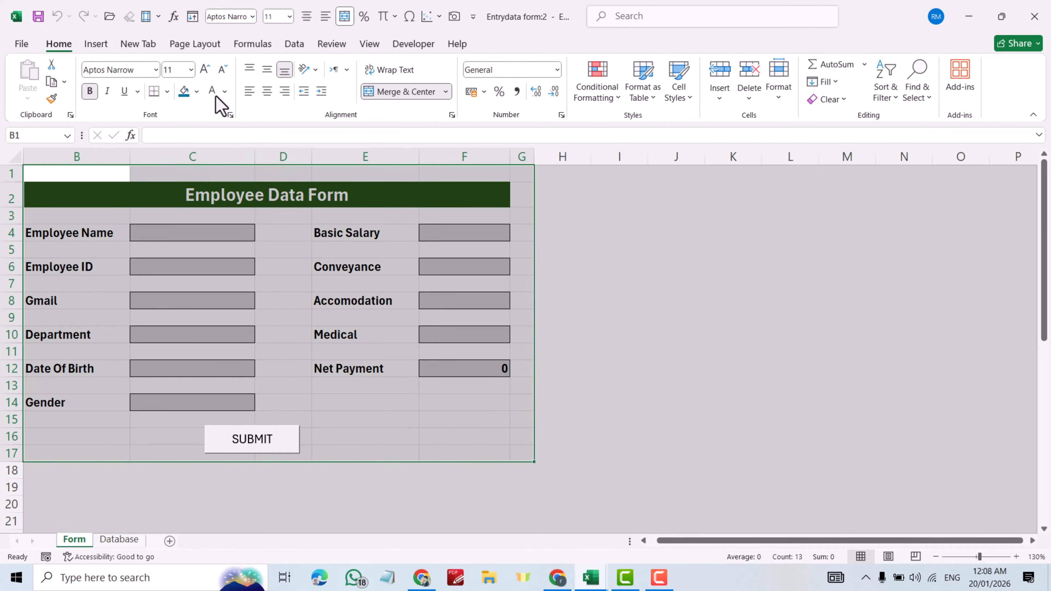
{"action": "left_click", "coordinate": [369, 45]}
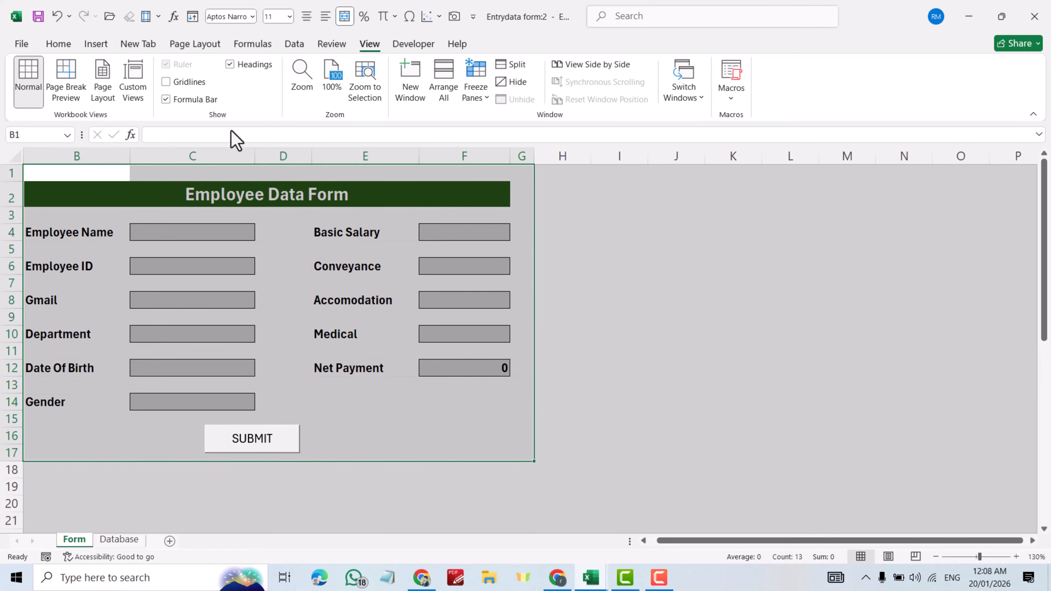
{"action": "left_click", "coordinate": [611, 352]}
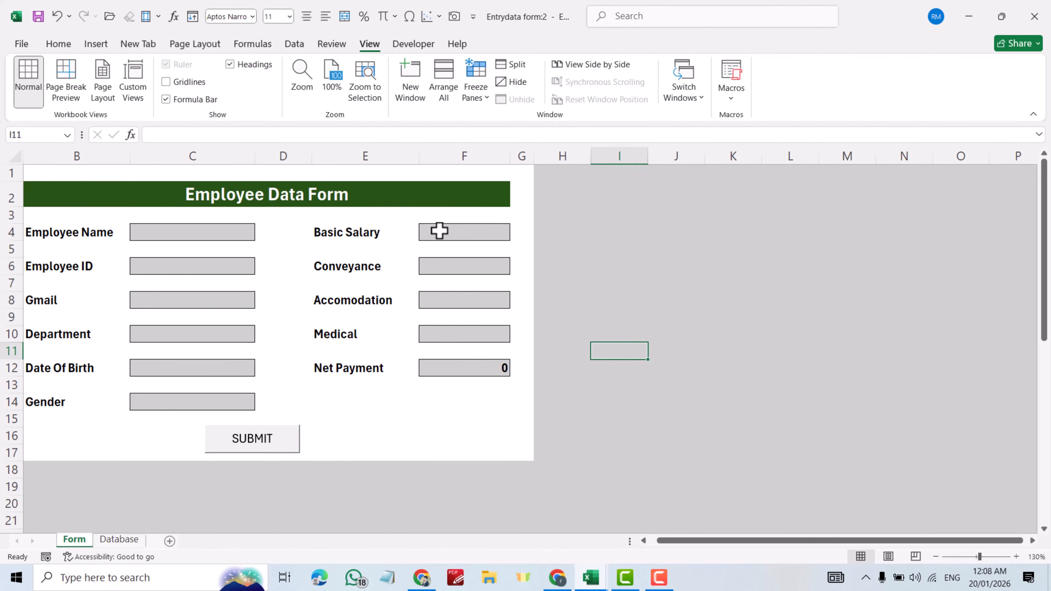
- Select all eleven input boxes, from Basic Salary through Net Payment and Employee Name through Gender
{"action": "left_click", "coordinate": [457, 233]}
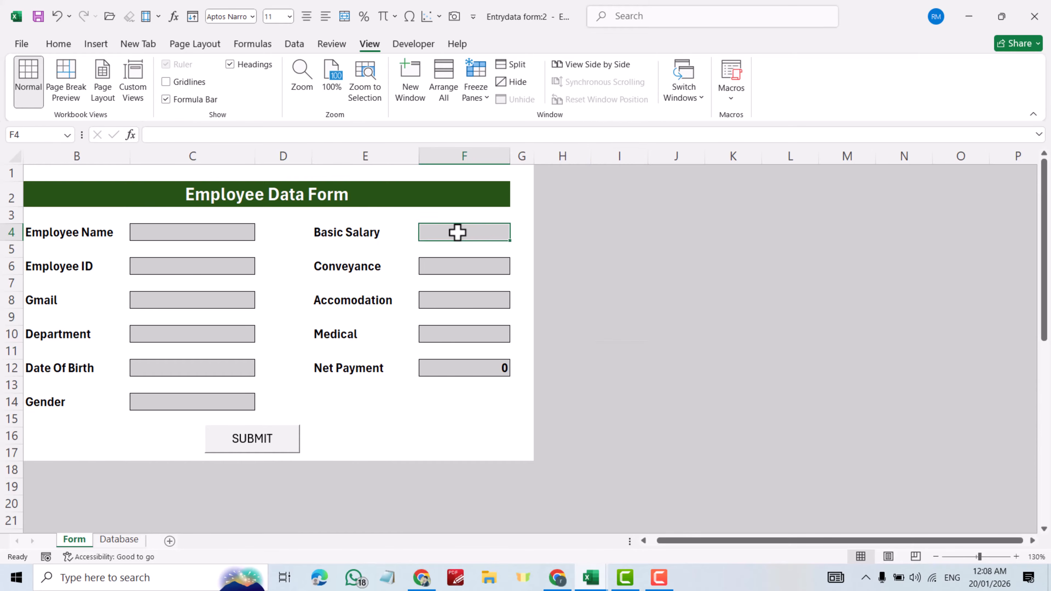
{"action": "left_click", "coordinate": [460, 271], "text": "ctrl"}
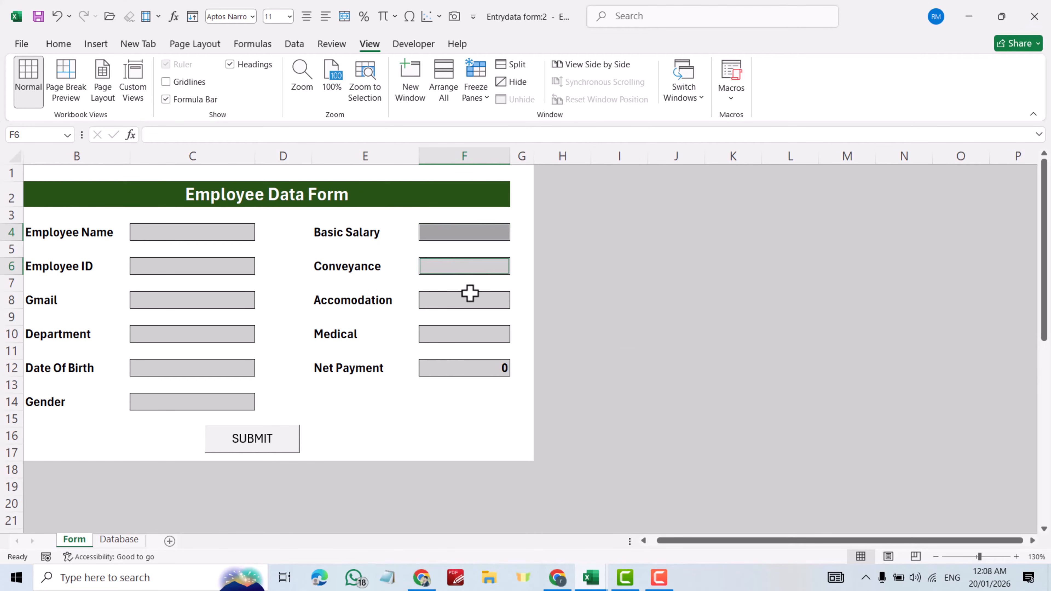
{"action": "left_click", "coordinate": [469, 302], "text": "ctrl"}
{"action": "left_click", "coordinate": [464, 331], "text": "ctrl"}
{"action": "left_click", "coordinate": [469, 367], "text": "ctrl"}
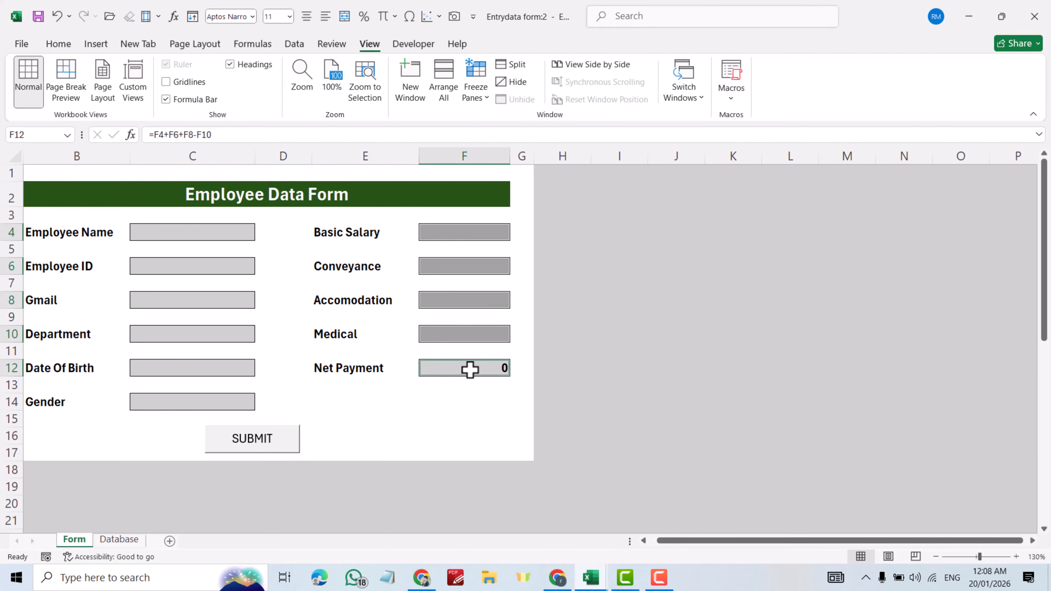
{"action": "left_click", "coordinate": [218, 237], "text": "ctrl"}
{"action": "left_click", "coordinate": [213, 264], "text": "ctrl"}
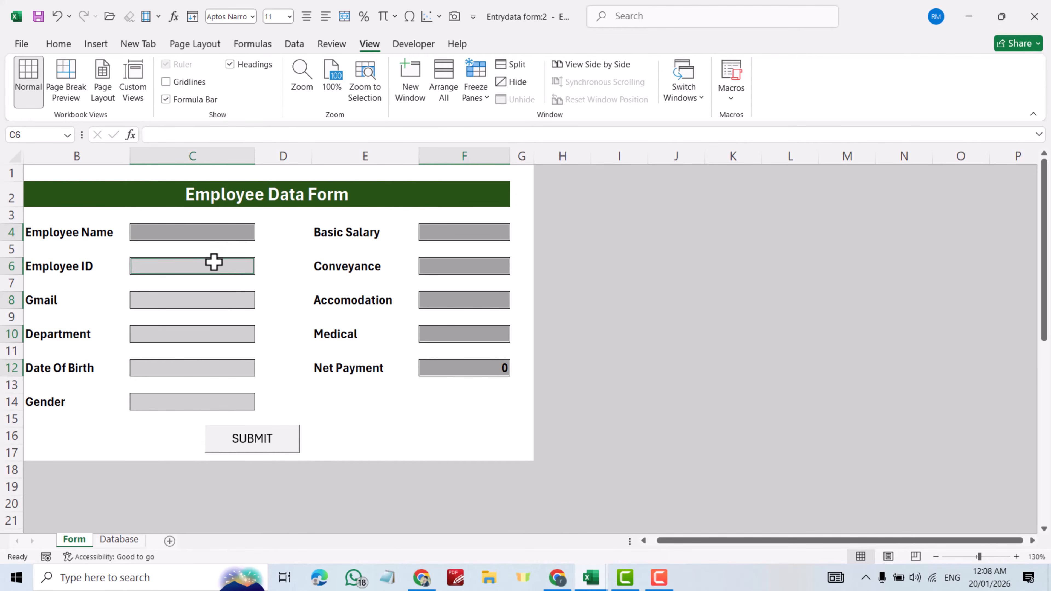
{"action": "left_click", "coordinate": [220, 301], "text": "ctrl"}
{"action": "left_click", "coordinate": [221, 338], "text": "ctrl"}
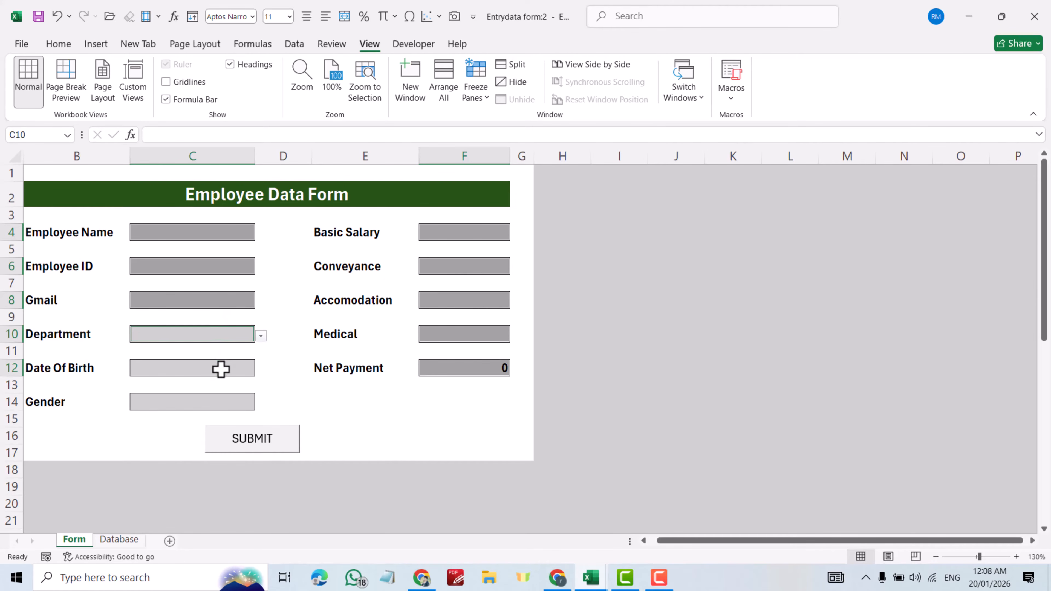
{"action": "left_click", "coordinate": [221, 368], "text": "ctrl"}
{"action": "left_click", "coordinate": [219, 403], "text": "ctrl"}
{"action": "scroll", "coordinate": [229, 389], "scroll_direction": "down", "scroll_amount": 7}
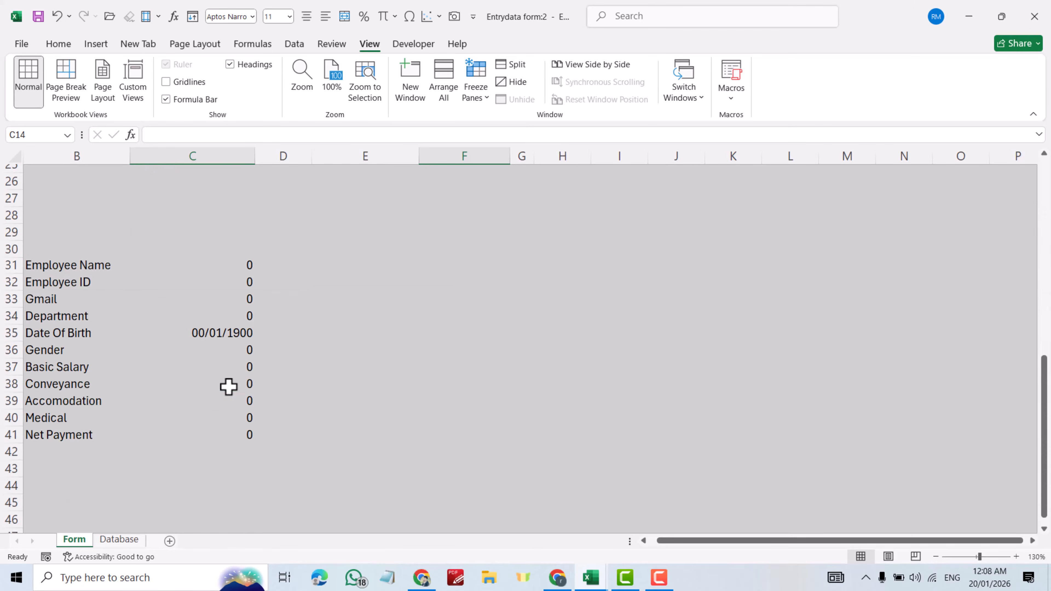
{"action": "scroll", "coordinate": [268, 369], "scroll_direction": "up", "scroll_amount": 8}
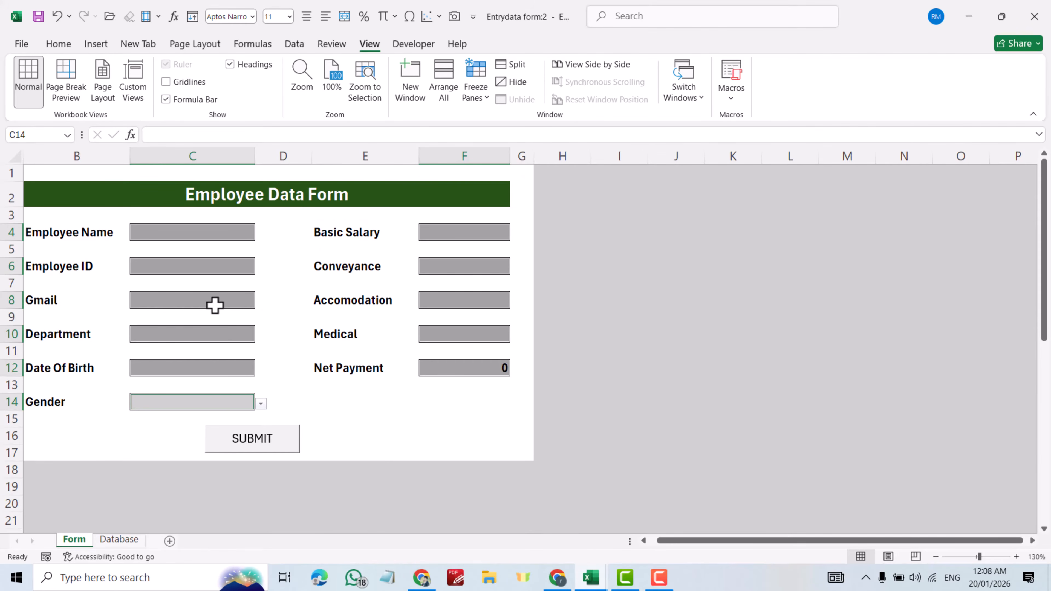
- Uncheck Locked on the Protection tab of Format Cells for the selected boxes
{"action": "right_click", "coordinate": [214, 304]}
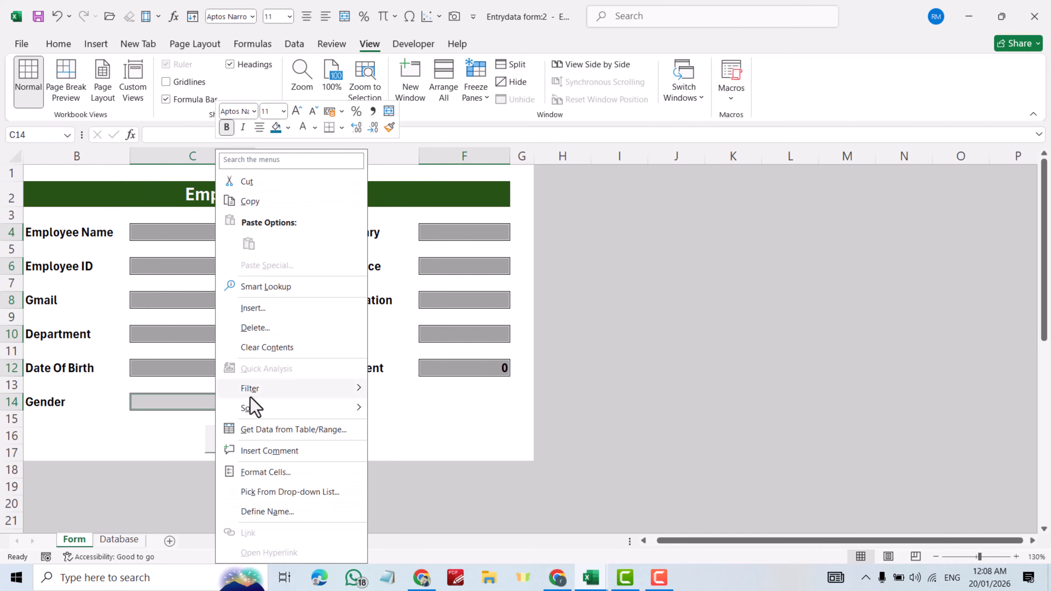
{"action": "left_click", "coordinate": [265, 472]}
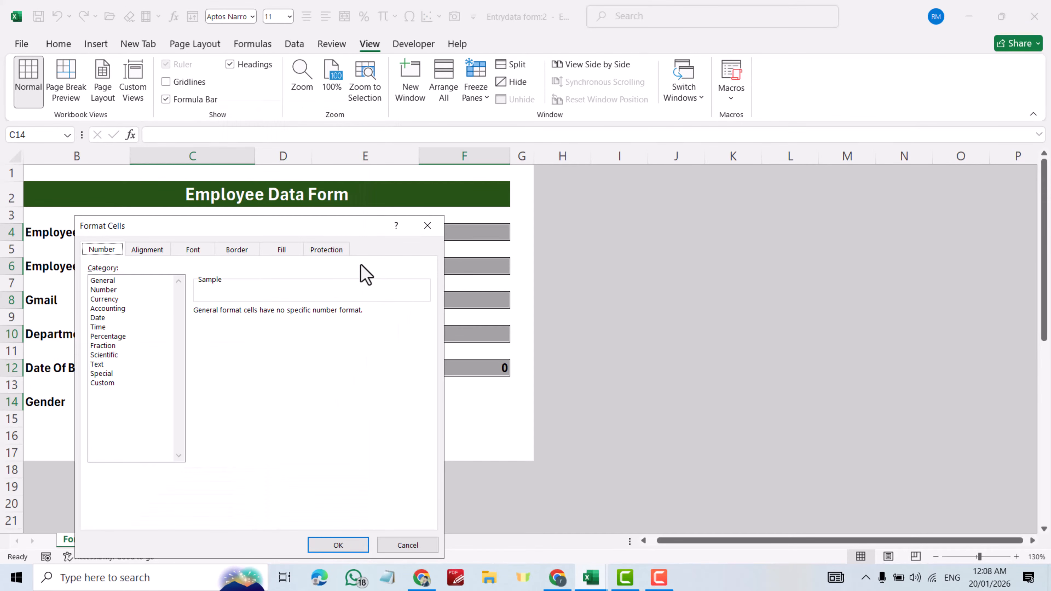
{"action": "left_click", "coordinate": [325, 250]}
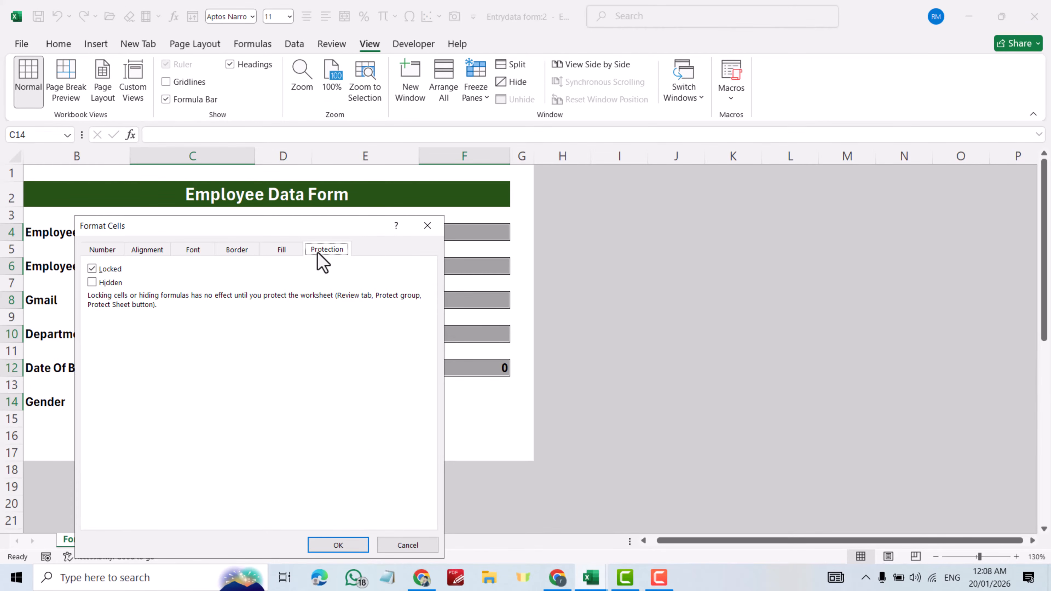
{"action": "left_click", "coordinate": [93, 268]}
{"action": "left_click", "coordinate": [338, 545]}
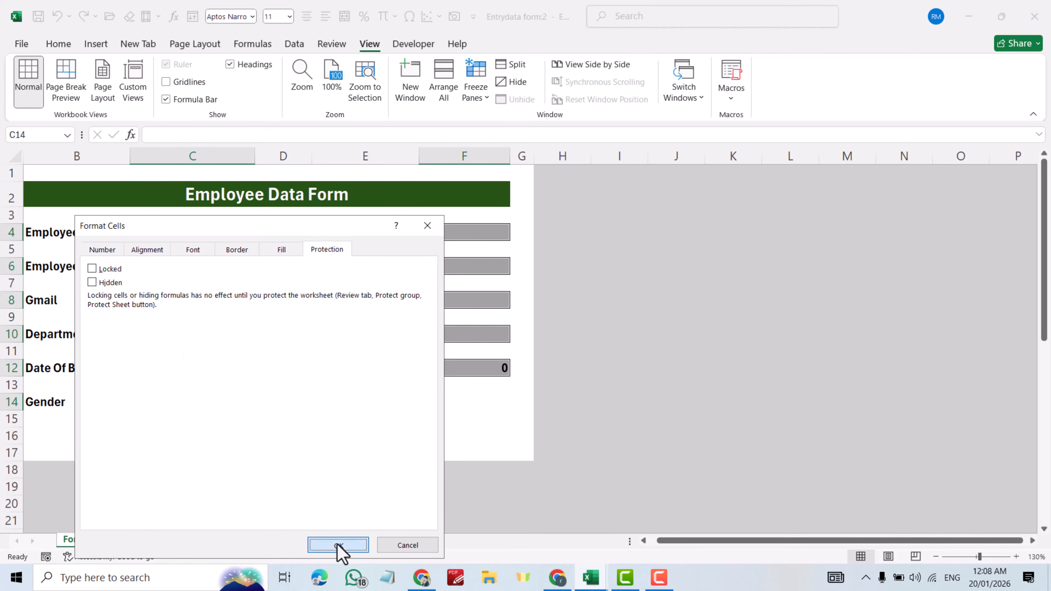
- Protect the Form sheet from the Review tab, entering and confirming a password
{"action": "left_click", "coordinate": [331, 44]}
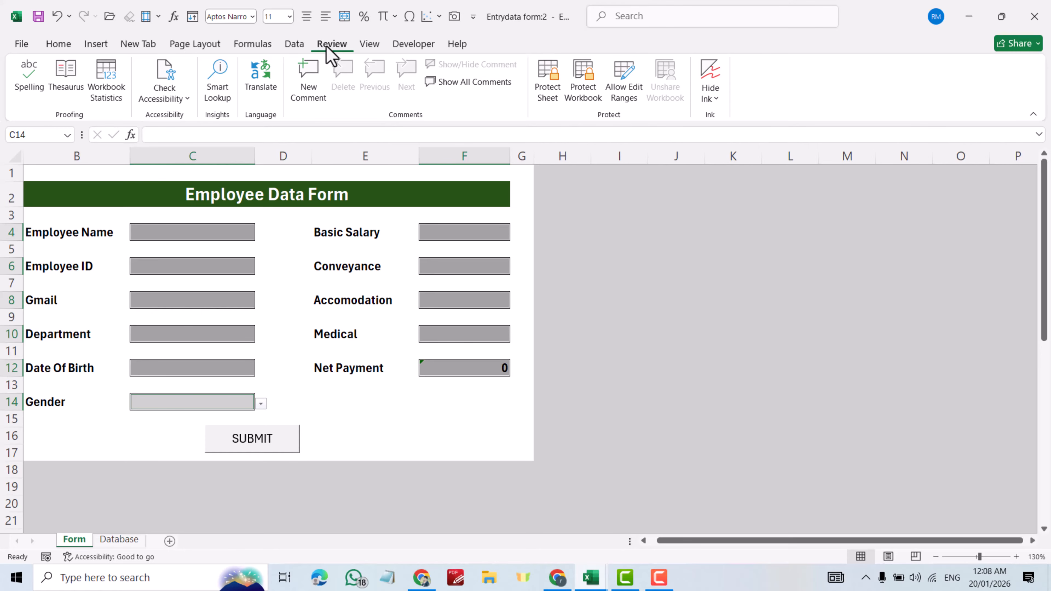
{"action": "left_click", "coordinate": [553, 99]}
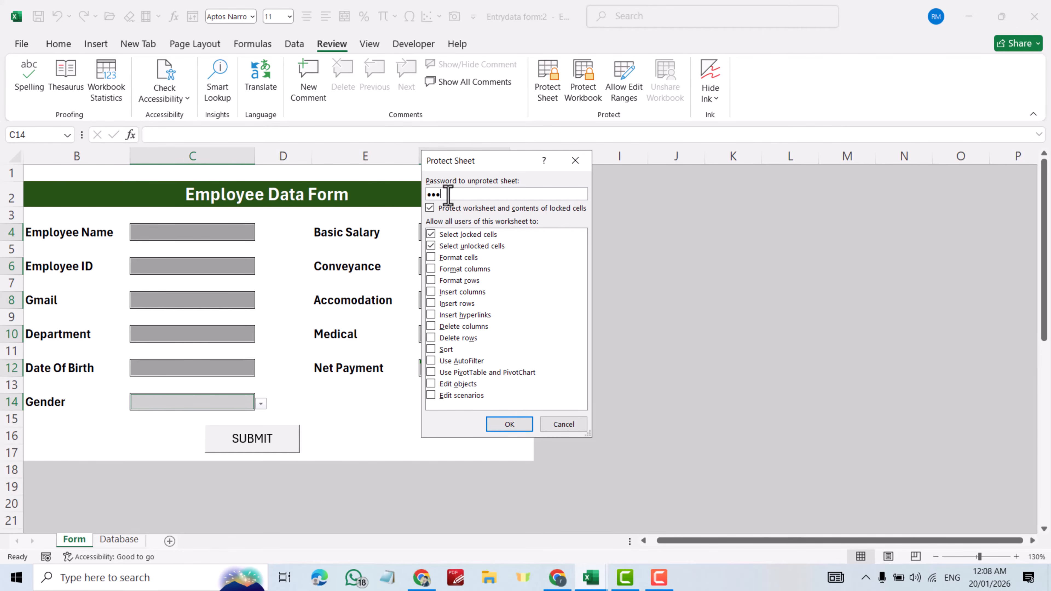
{"action": "left_click", "coordinate": [502, 426]}
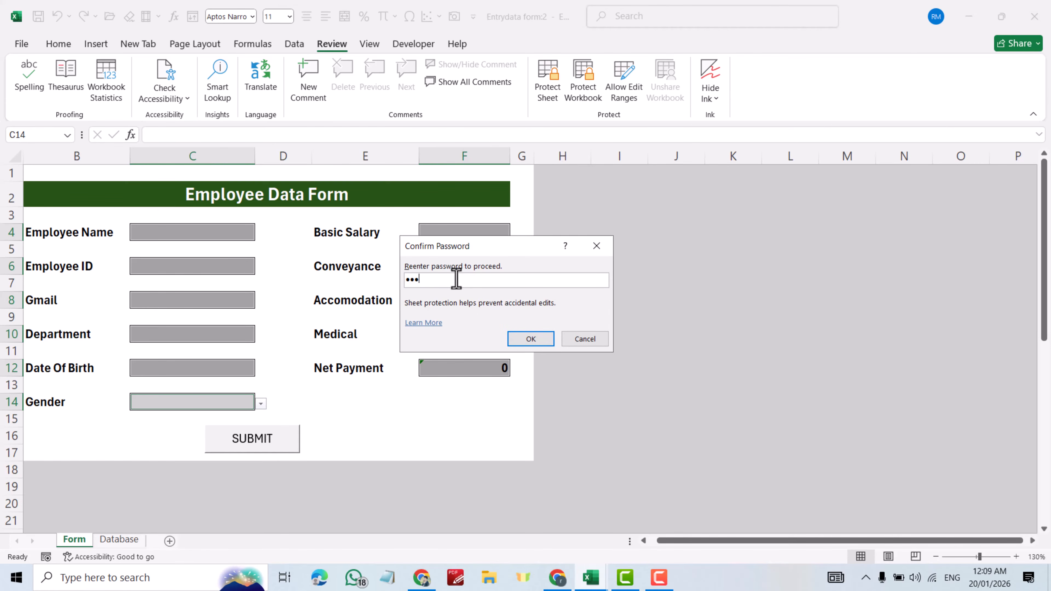
{"action": "left_click", "coordinate": [535, 344]}
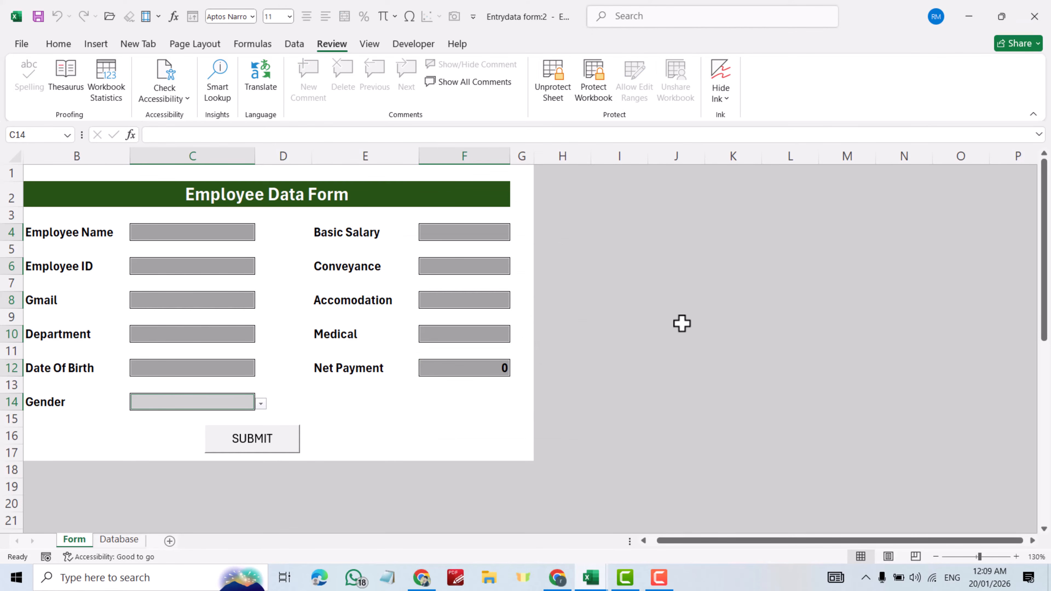
- Confirm that editing the Employee Name label is blocked by the protected-sheet warning
{"action": "left_click", "coordinate": [673, 331]}
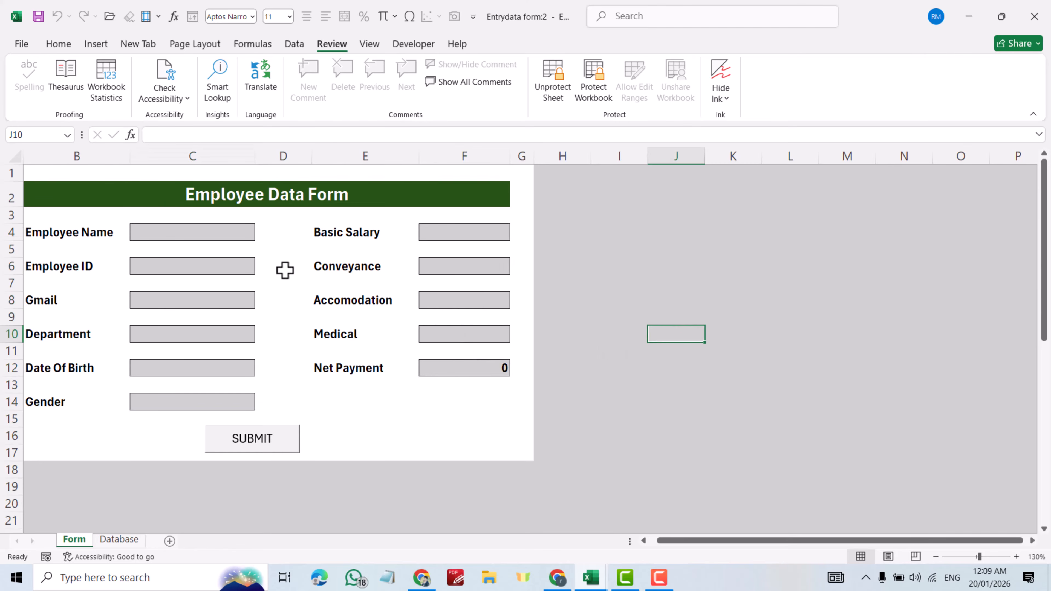
{"action": "left_click", "coordinate": [73, 234]}
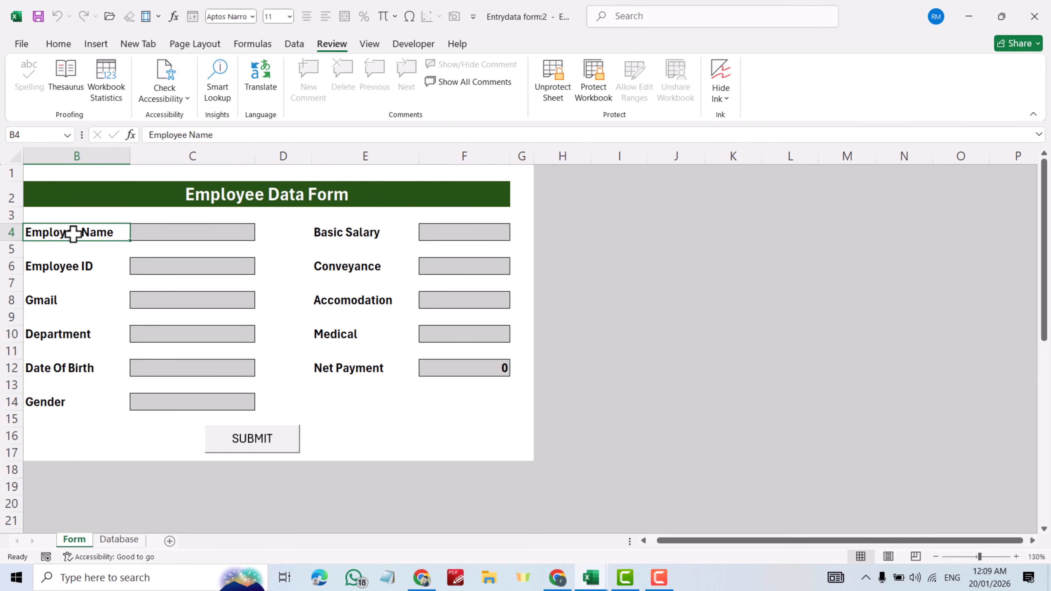
{"action": "double_click", "coordinate": [74, 234]}
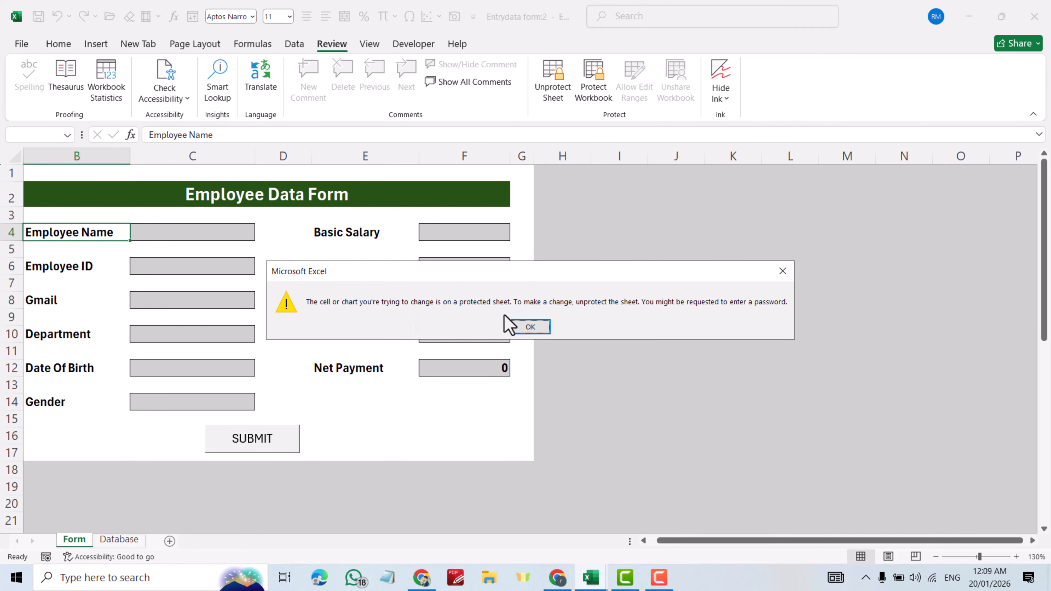
{"action": "left_click", "coordinate": [528, 322]}
{"action": "left_click", "coordinate": [529, 327]}
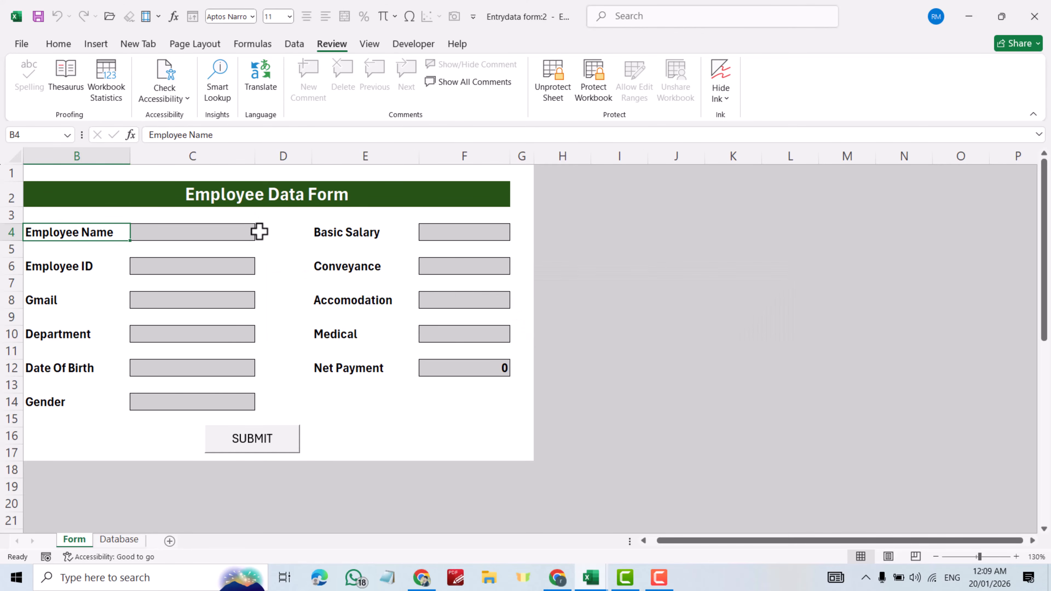
- Type an employee name and an Employee ID into the unlocked input boxes
{"action": "left_click", "coordinate": [199, 231]}
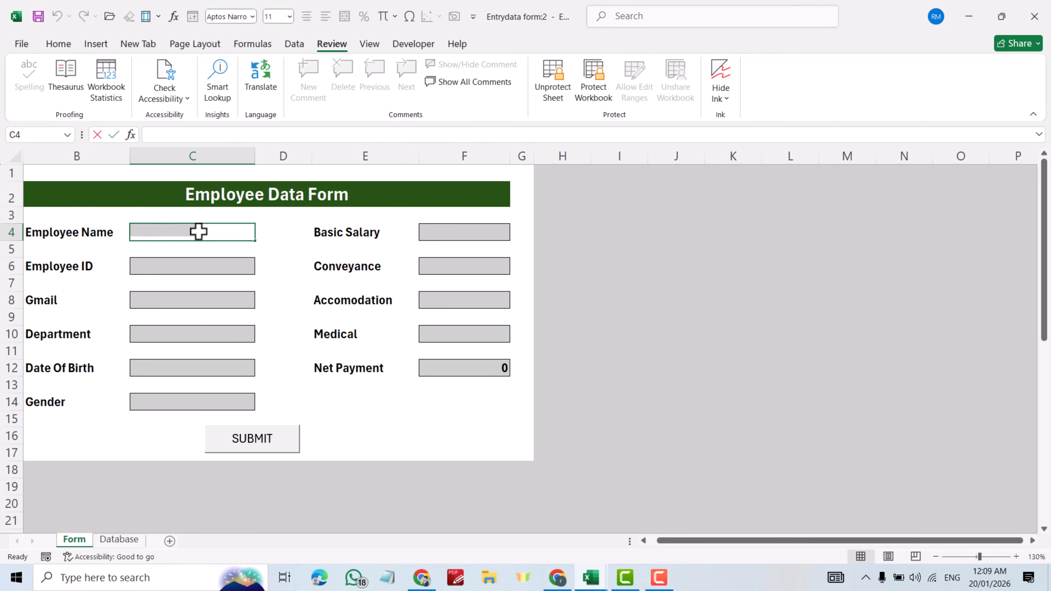
{"action": "type", "text": "raman"}
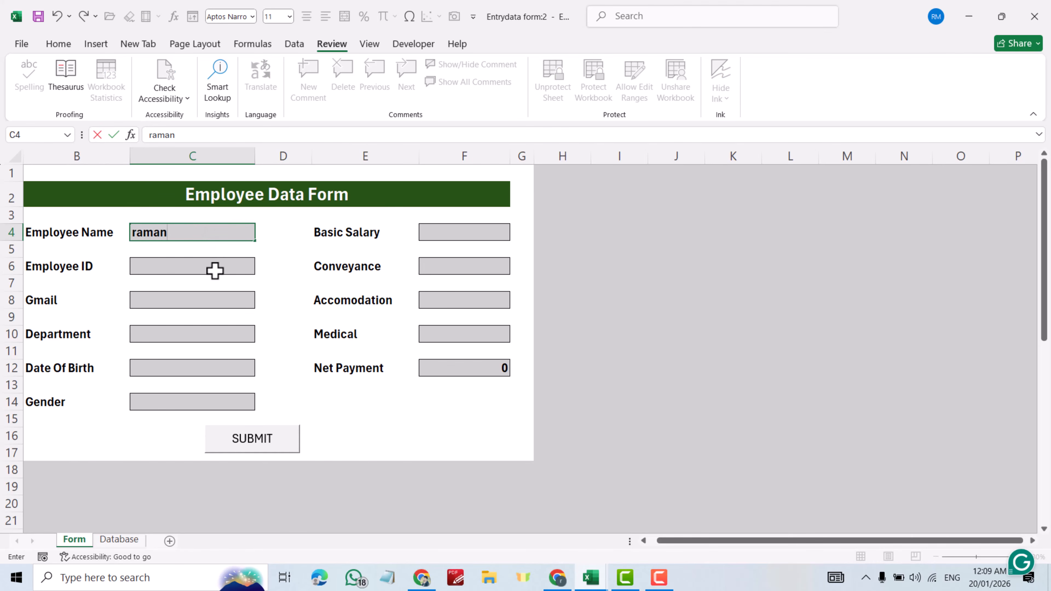
{"action": "left_click", "coordinate": [213, 271]}
{"action": "type", "text": "rty"}
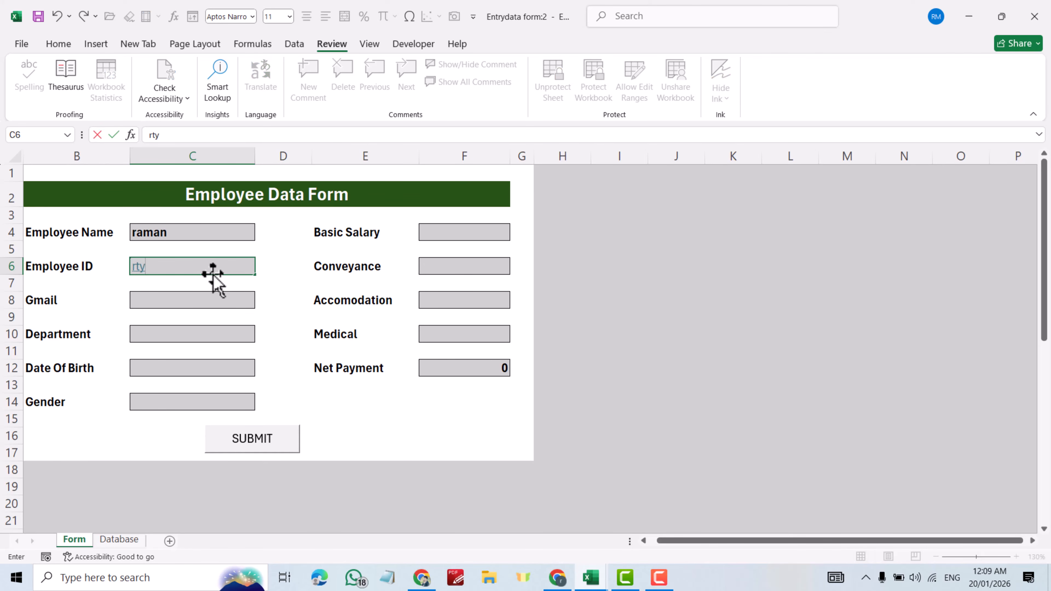
{"action": "left_click", "coordinate": [195, 301]}
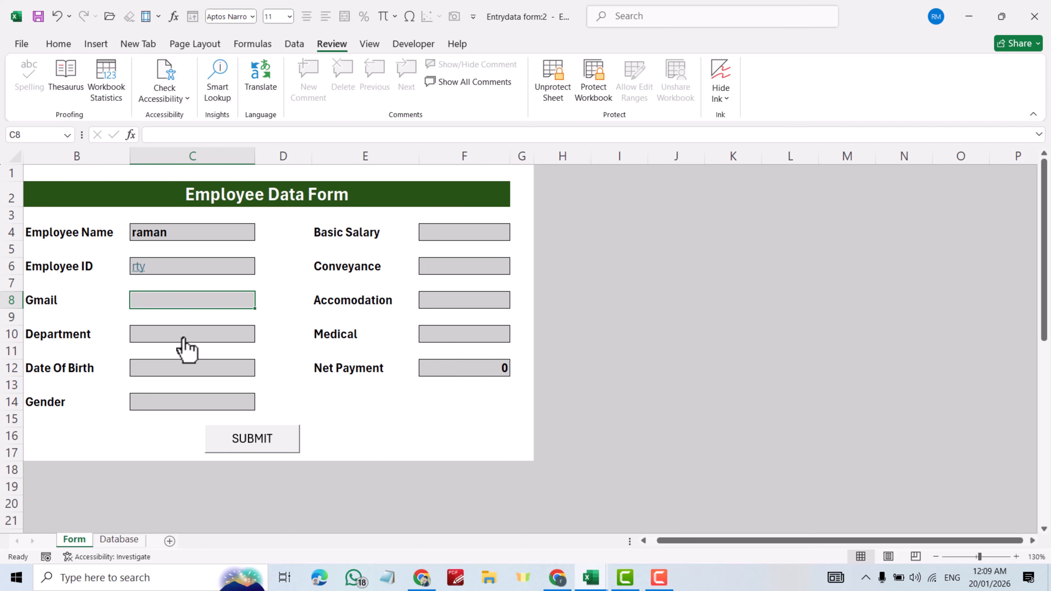
{"action": "left_click", "coordinate": [185, 338]}
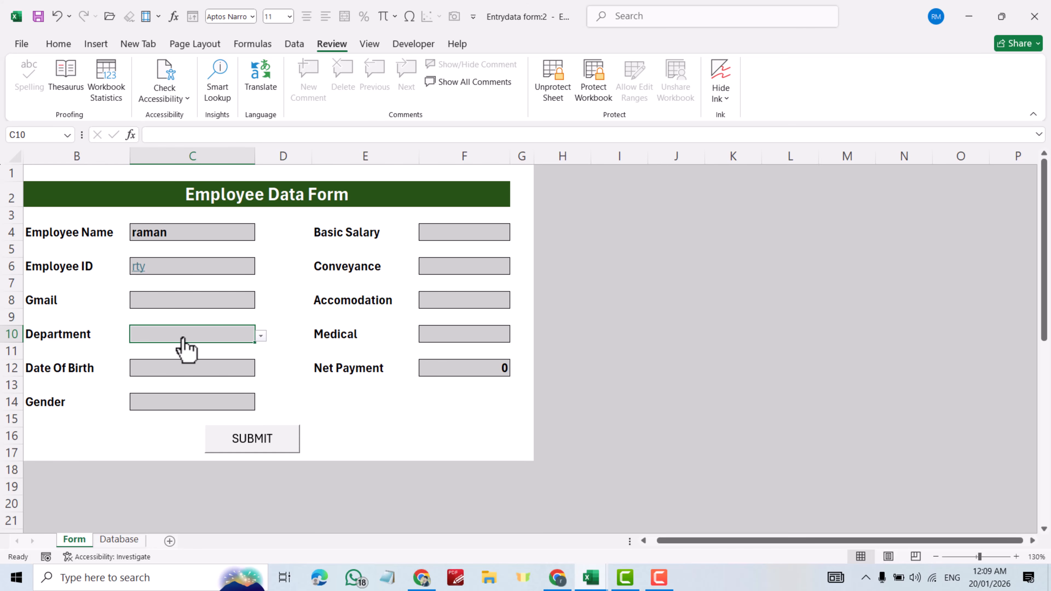